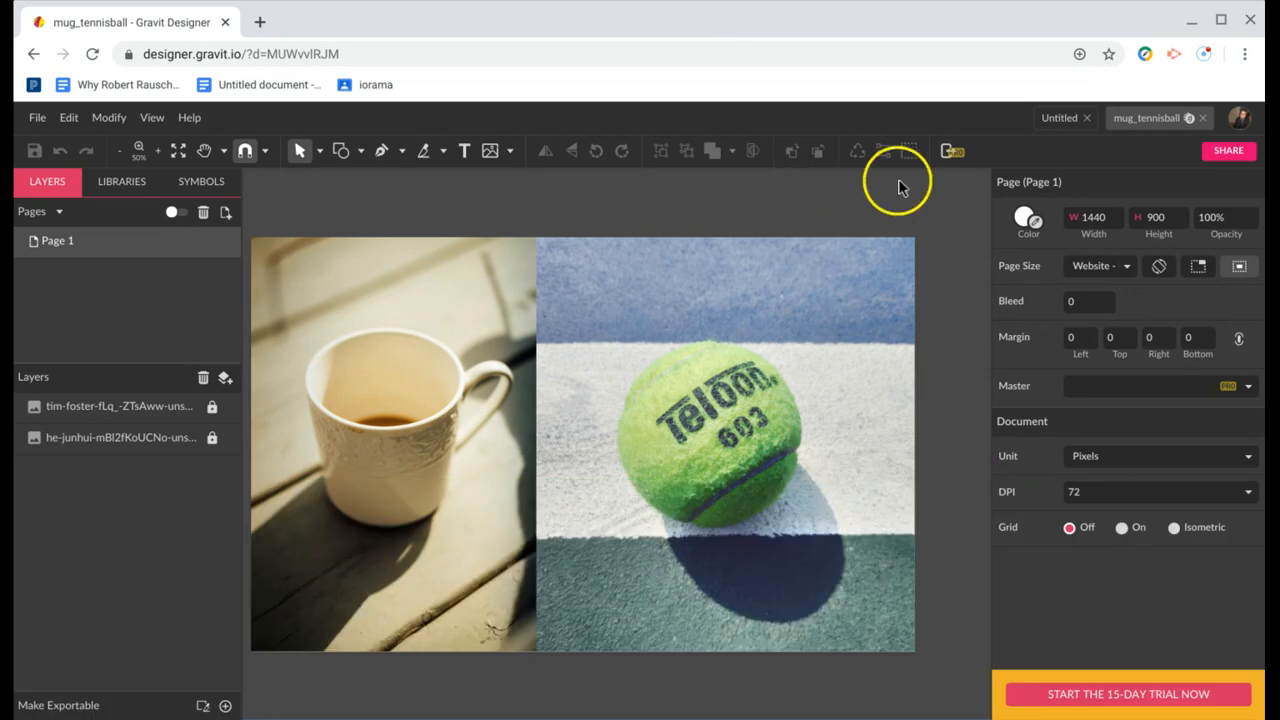
Draw a rectangle about 308 by 344 px over the mug and convert it to a path
left_click(336, 149)
left_click(389, 201)
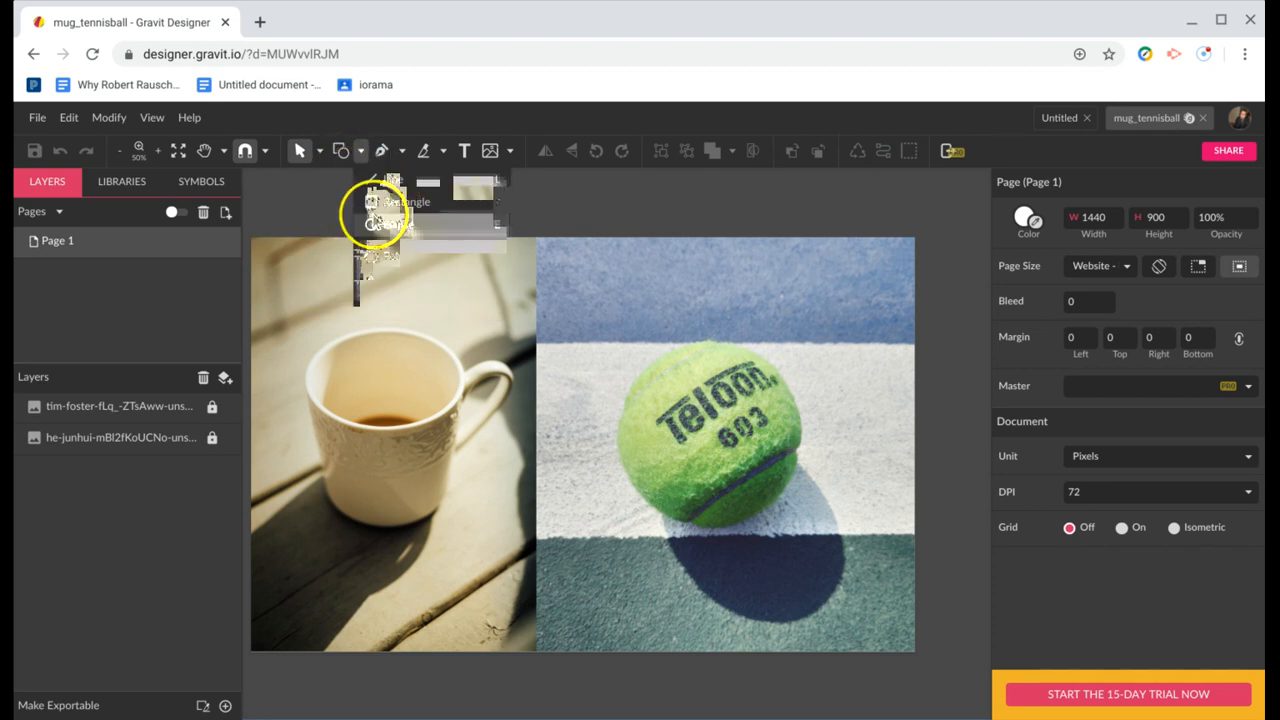
left_click(378, 205)
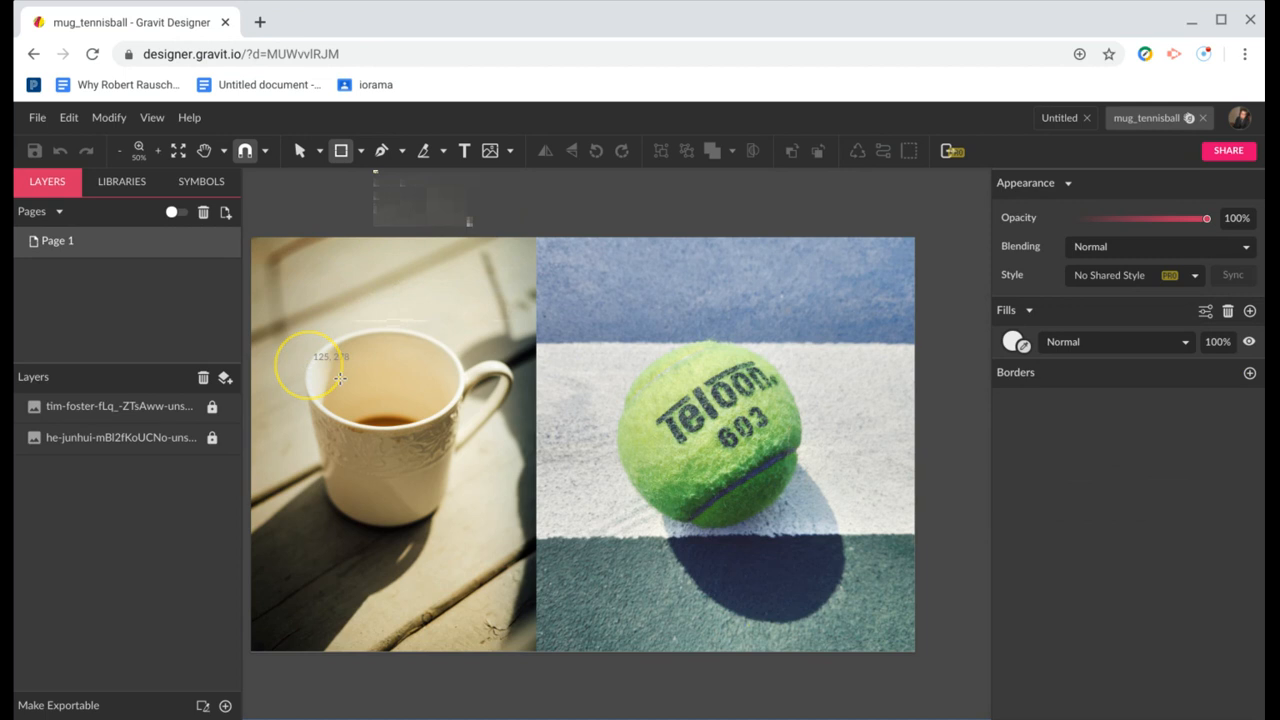
left_click_drag(308, 366, 438, 432)
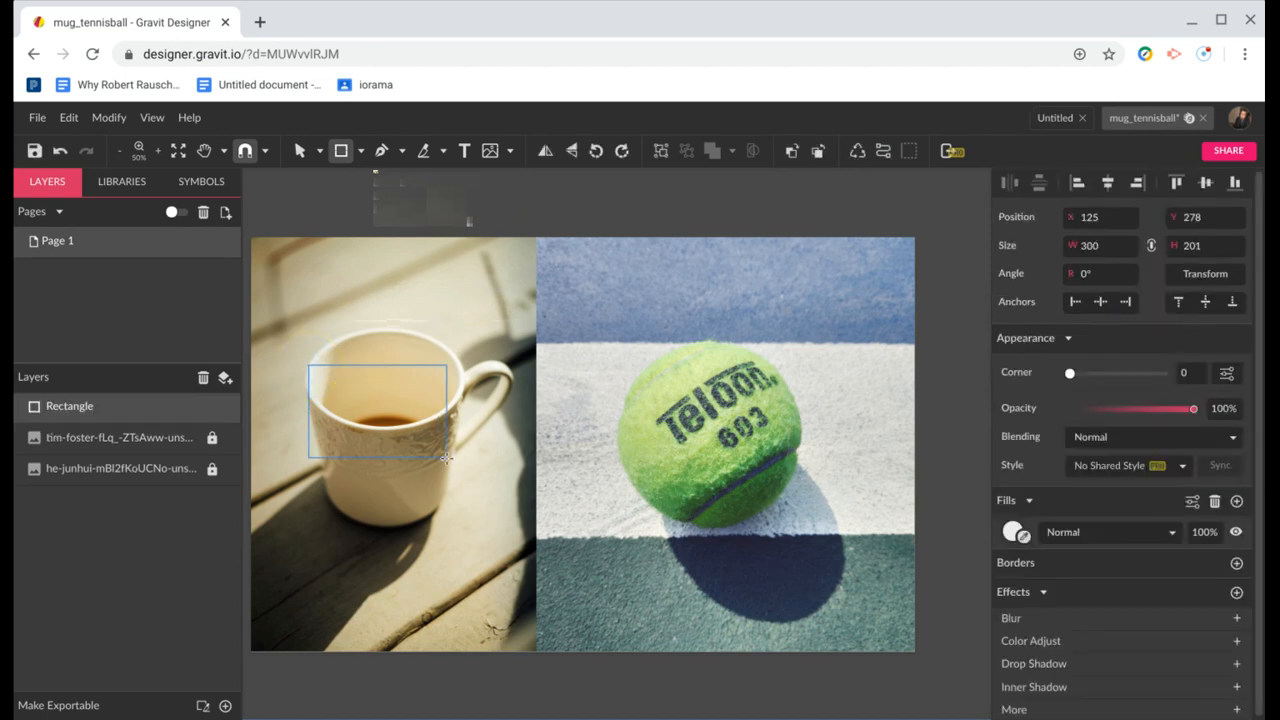
left_click_drag(452, 522, 450, 522)
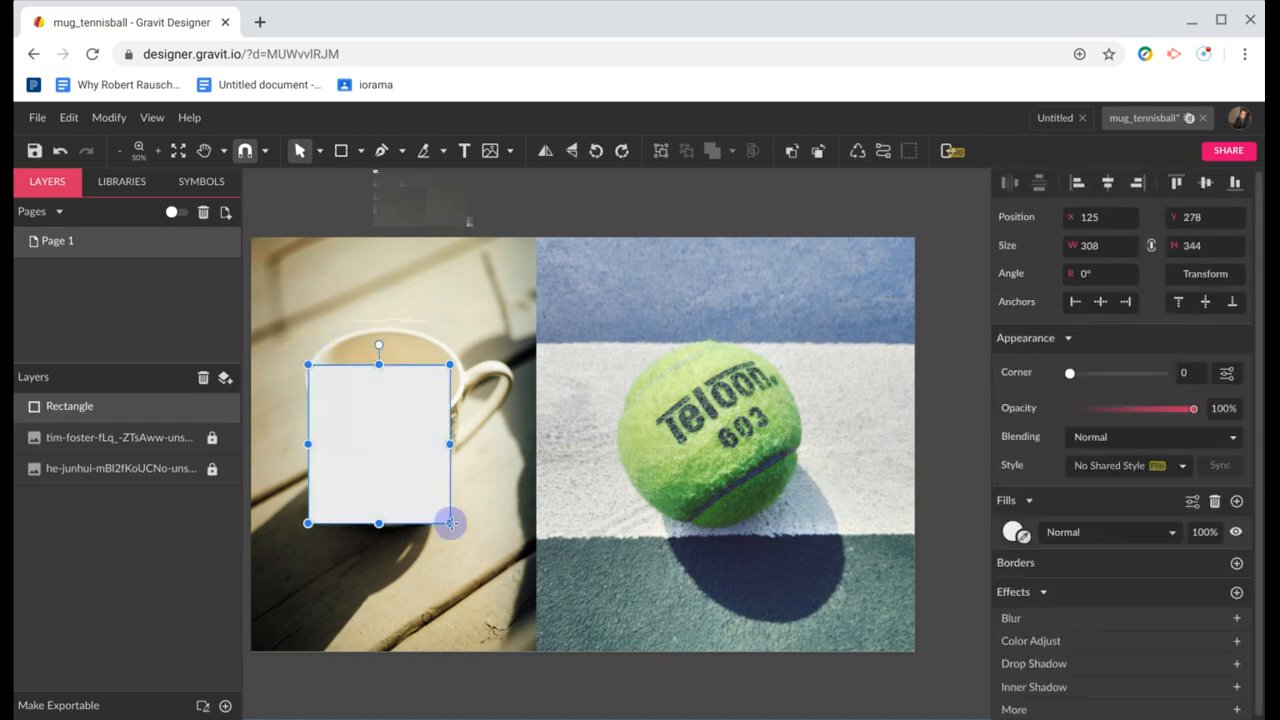
left_click(883, 151)
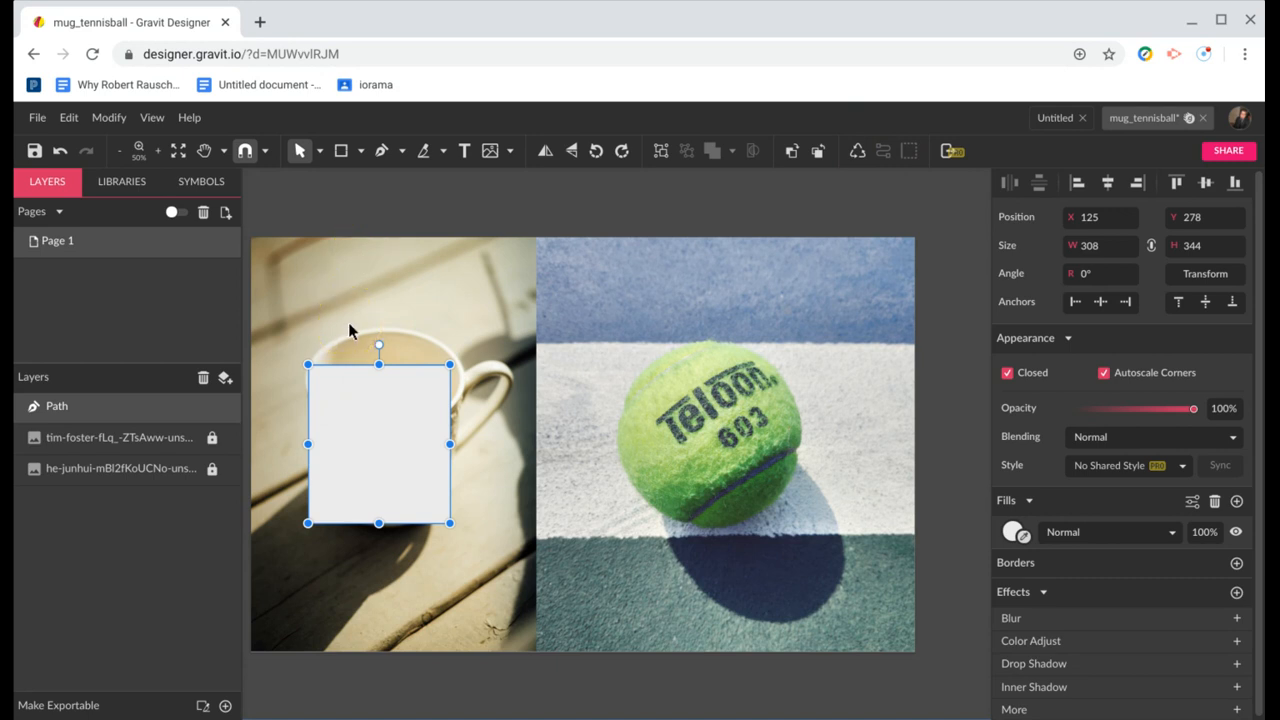
Curve the path's top edge along the mug's rim and move its upper corners to about (475, 304) and (115, 286)
left_click(319, 151)
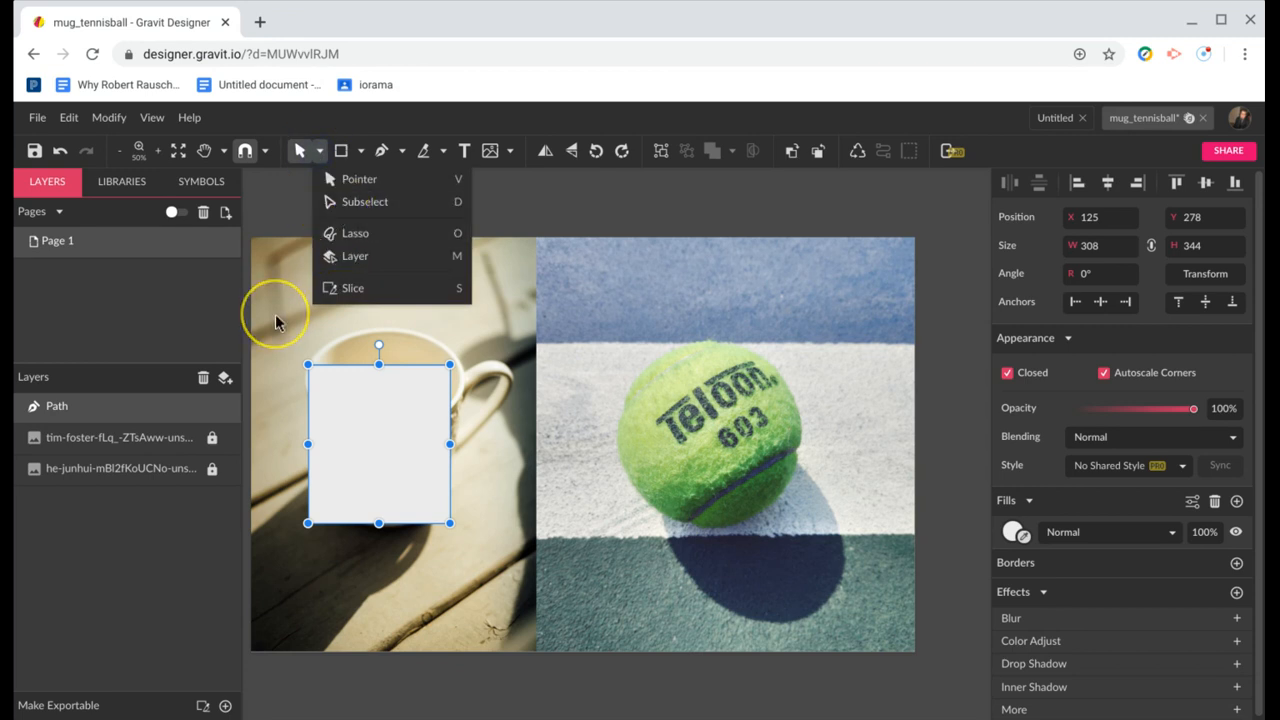
key("d")
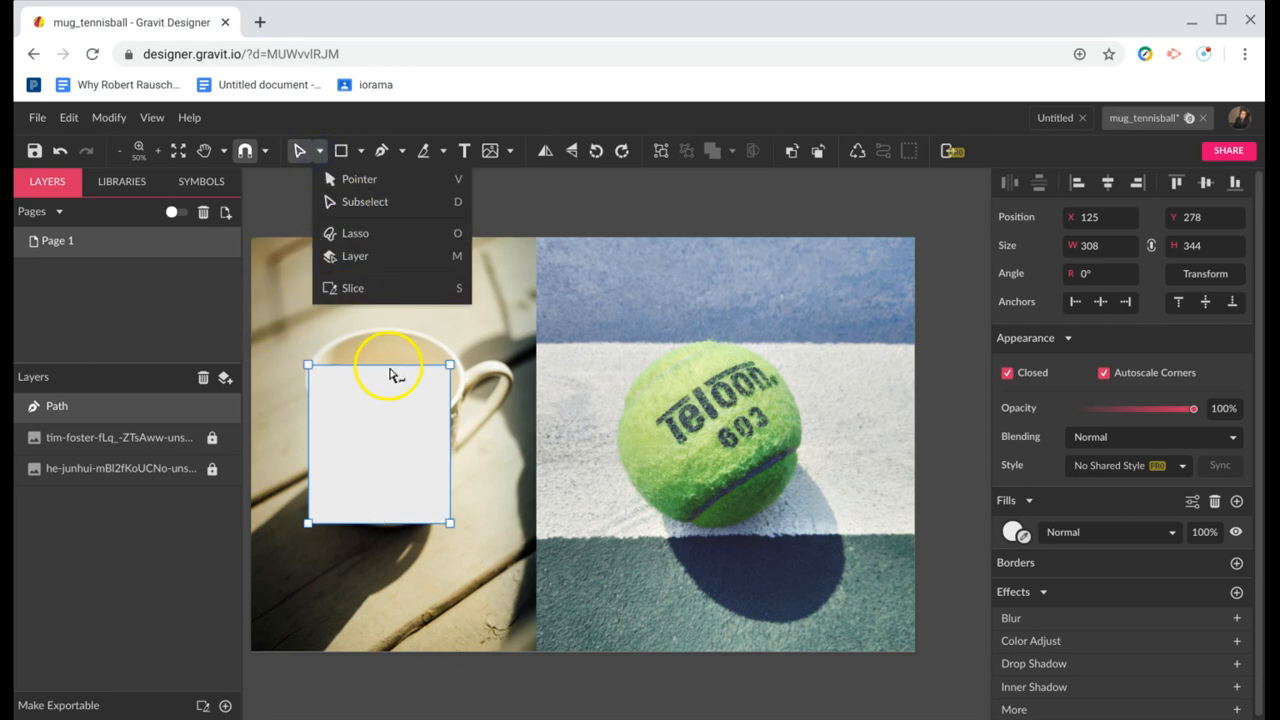
left_click_drag(383, 371, 392, 336)
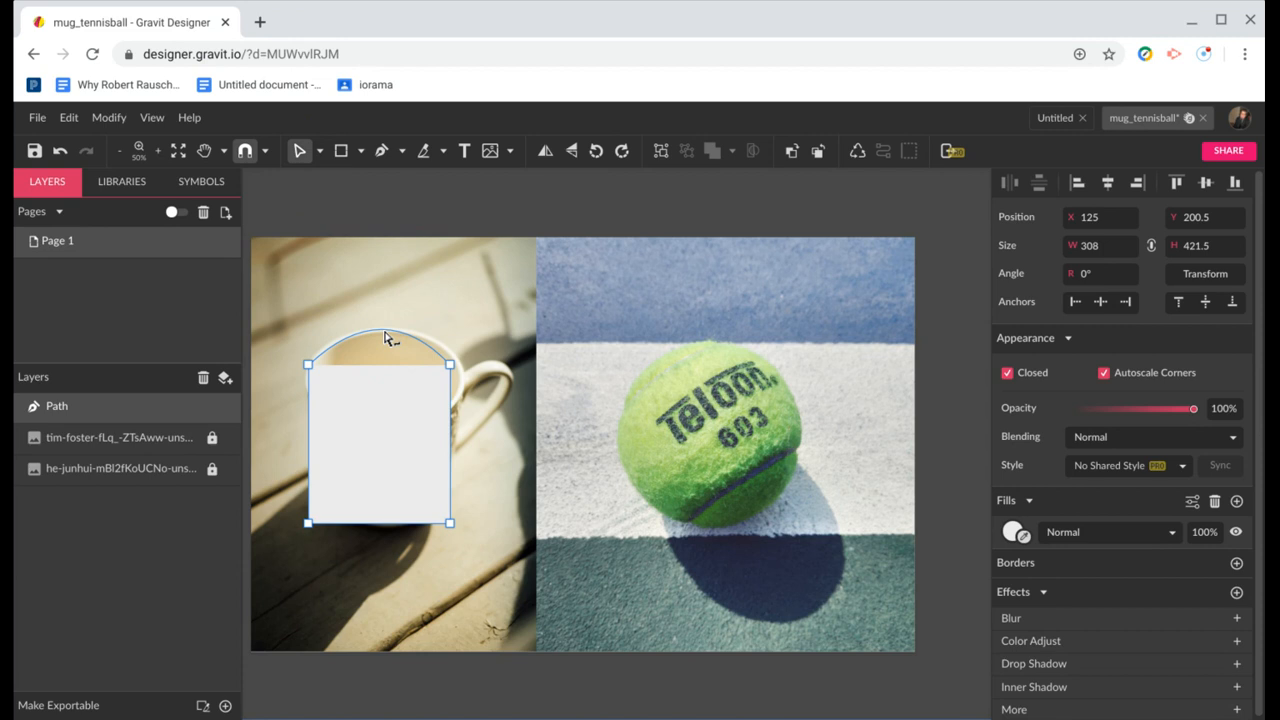
mouse_move(386, 338)
left_mouse_down()
mouse_move(385, 363)
mouse_move(380, 329)
left_mouse_up()
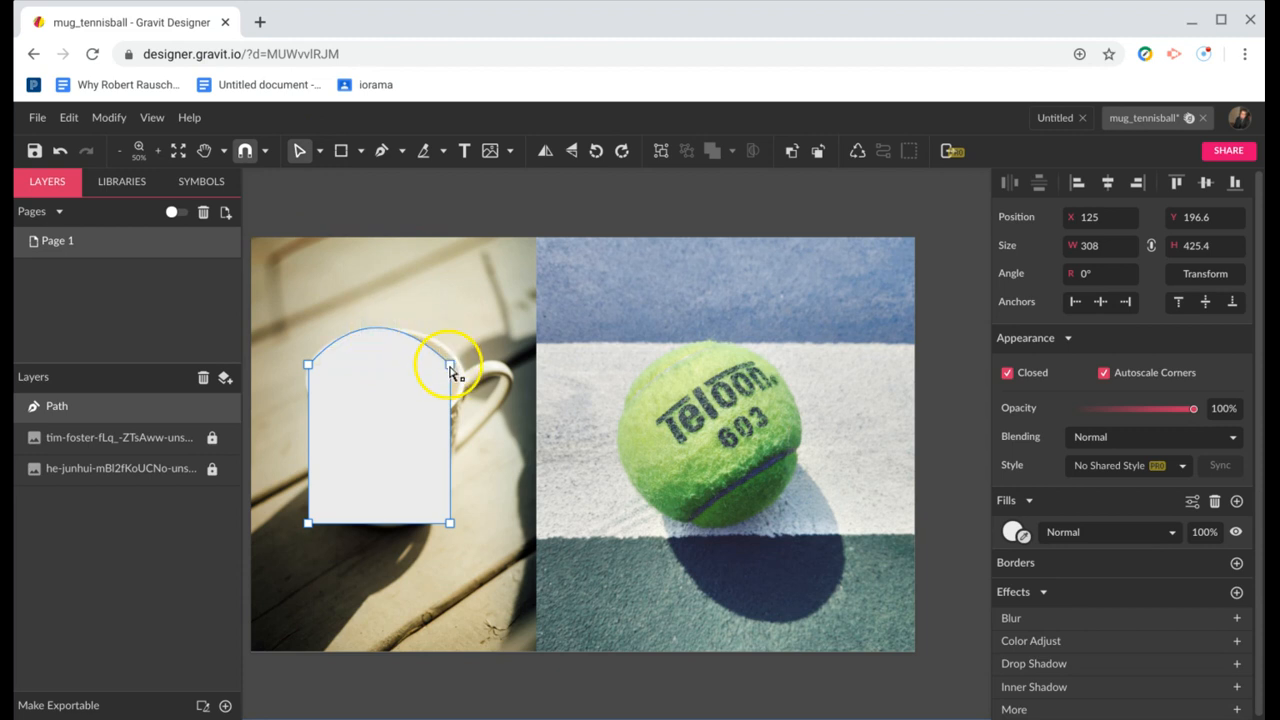
left_click_drag(452, 372, 469, 377)
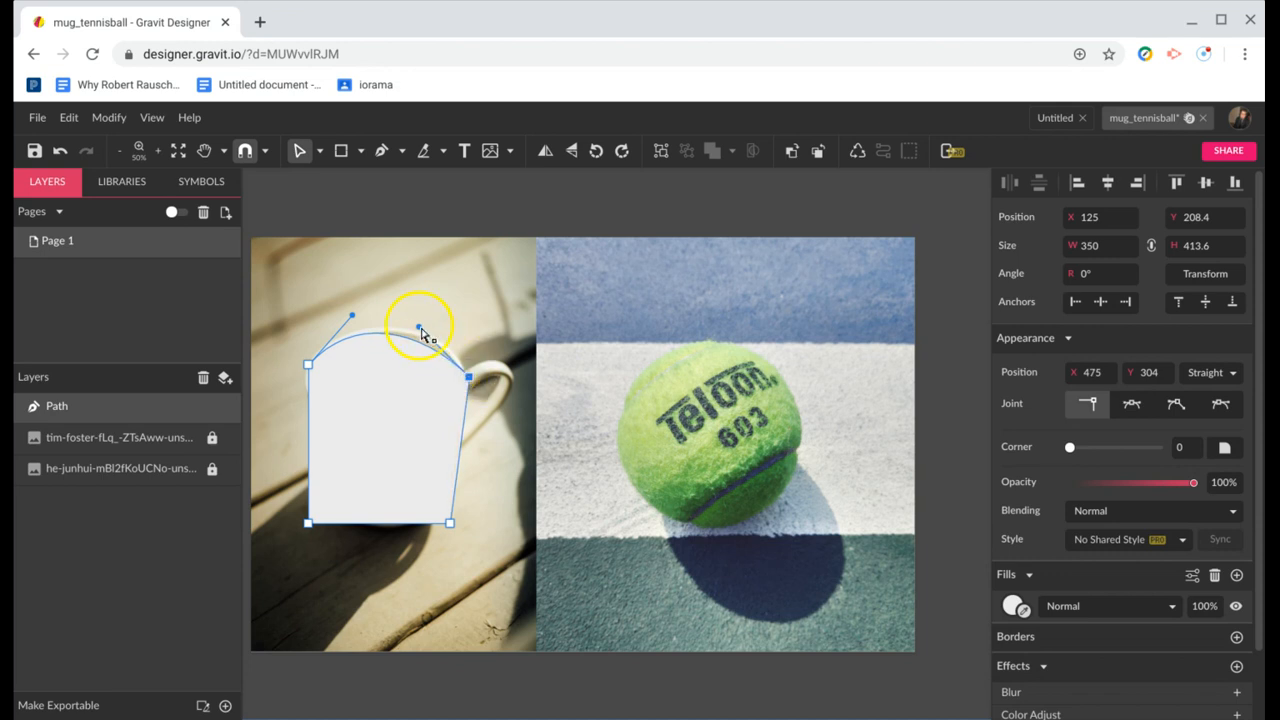
left_click_drag(421, 334, 440, 317)
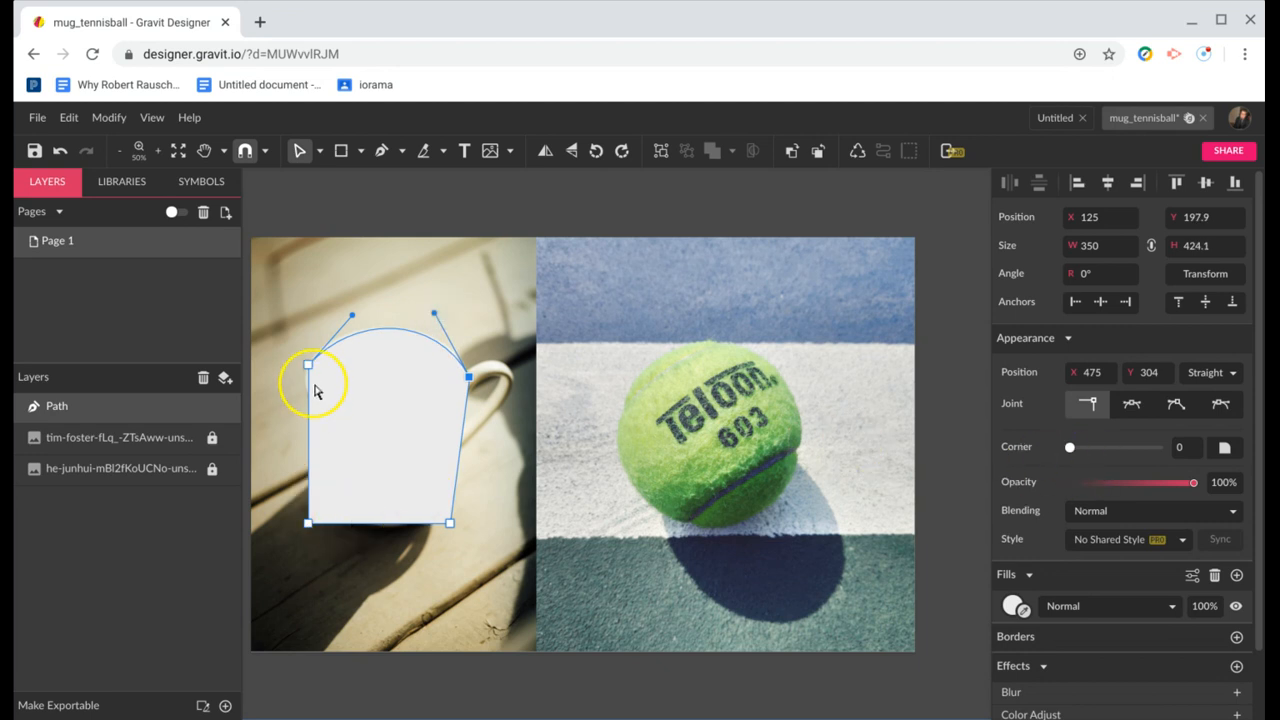
left_click_drag(310, 372, 305, 373)
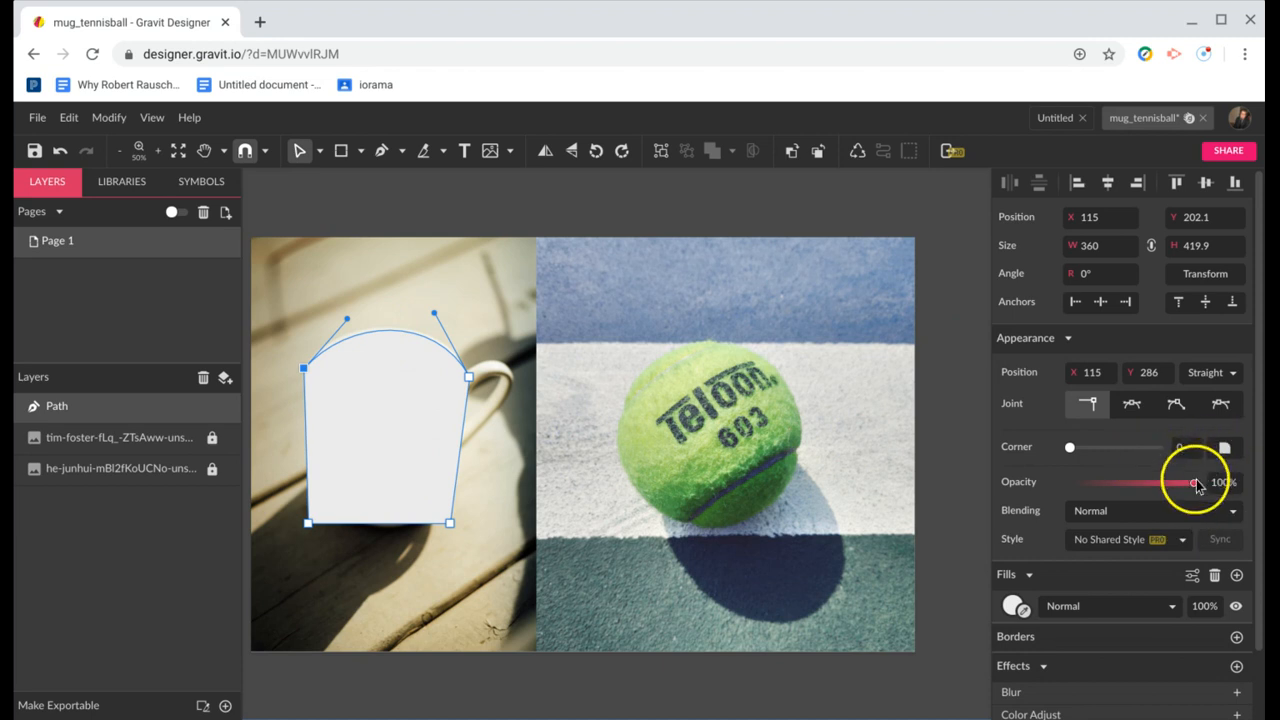
Lower the path's opacity to 69% and fit its bottom corners and a curved bottom edge to the mug's base
left_click_drag(1193, 483, 1155, 483)
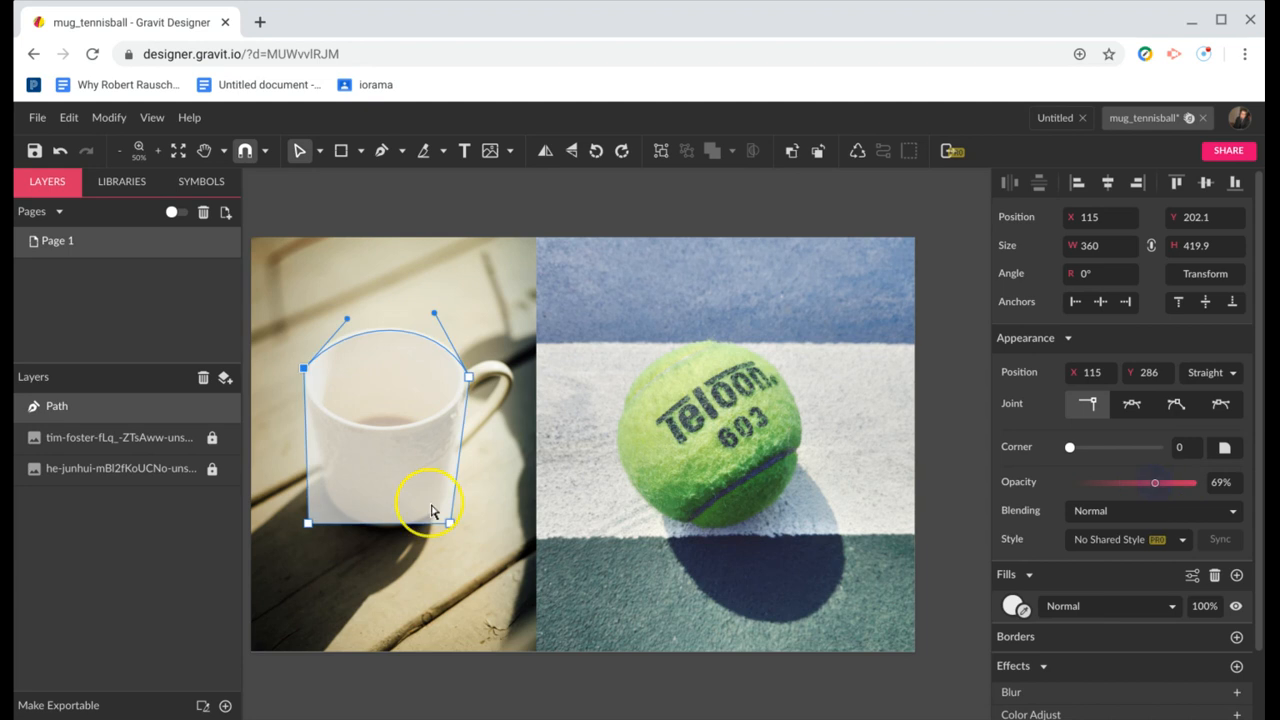
left_click_drag(311, 527, 323, 499)
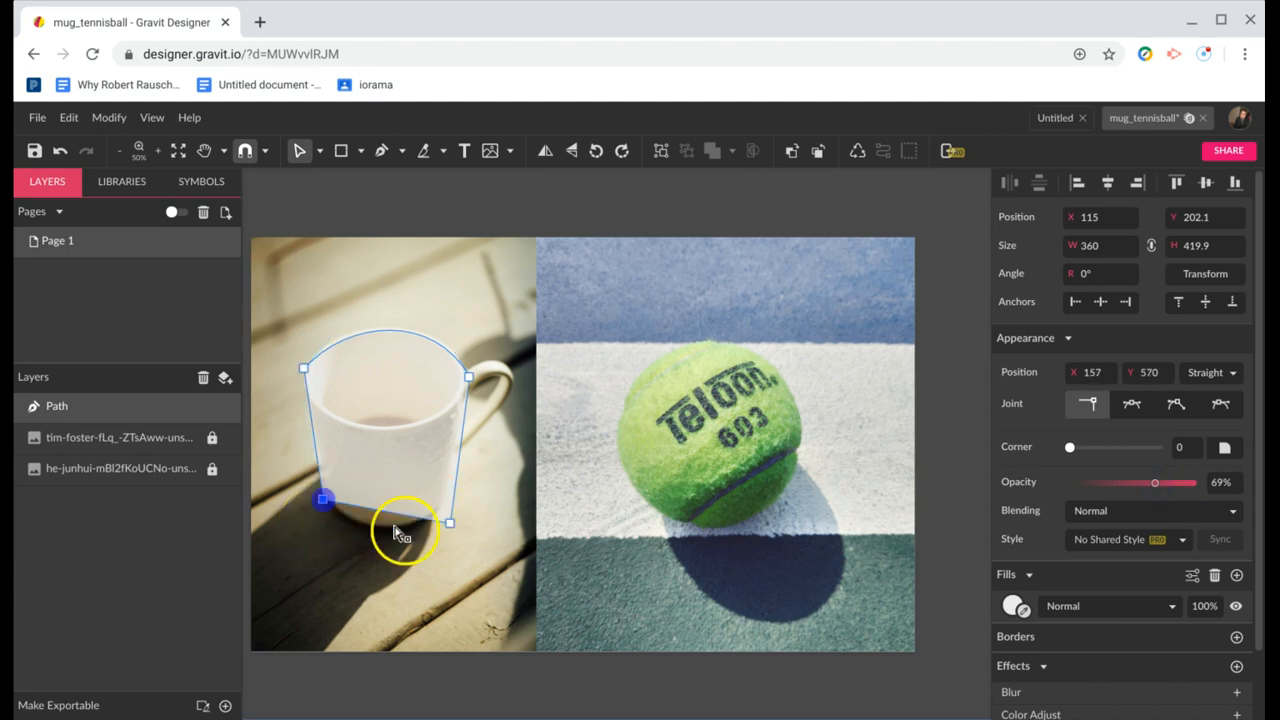
left_click_drag(450, 524, 380, 535)
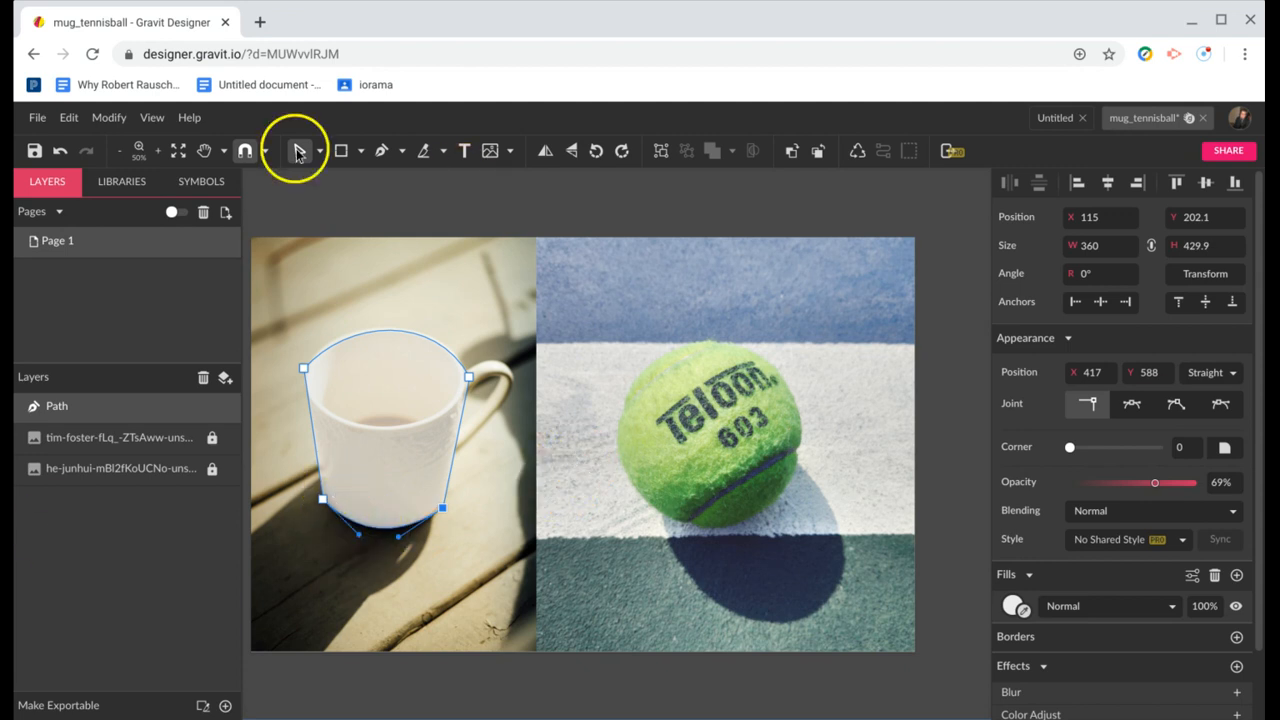
Draw a background rectangle about 620 by 900 px covering the mug photo and bring the mug path in front of it
left_click(340, 152)
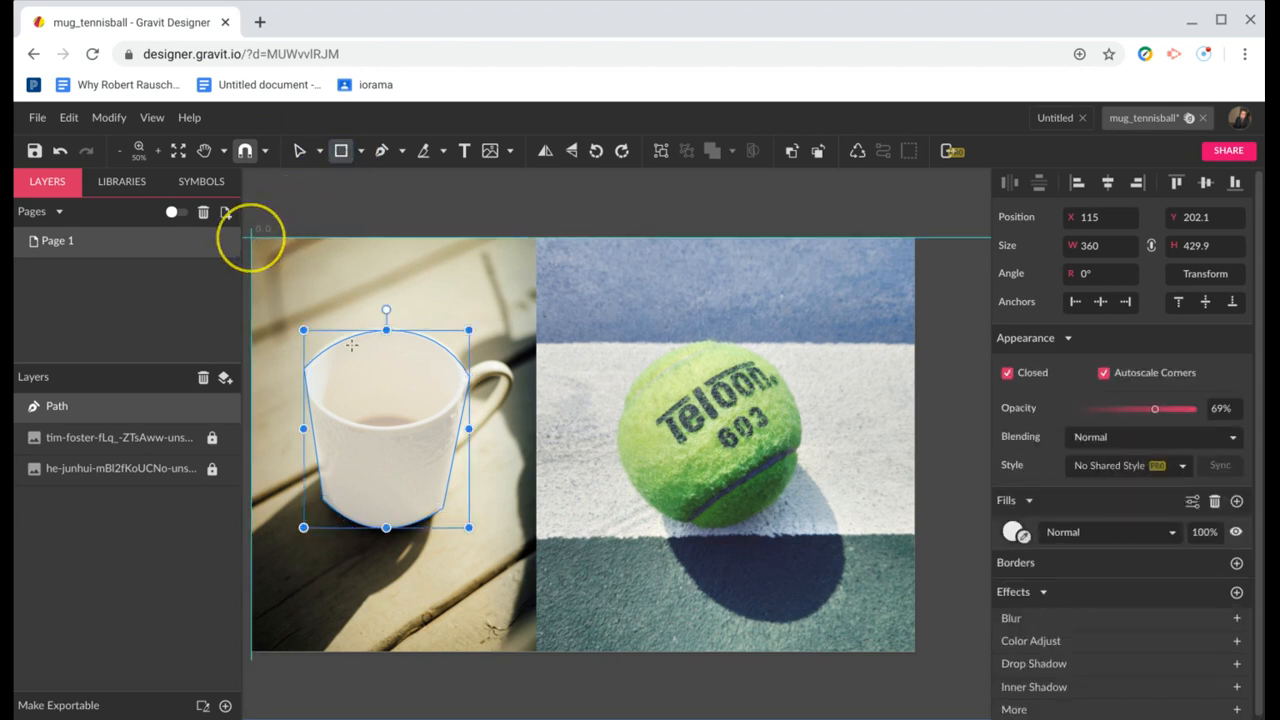
mouse_move(251, 238)
left_mouse_down()
mouse_move(430, 456)
mouse_move(535, 653)
left_mouse_up()
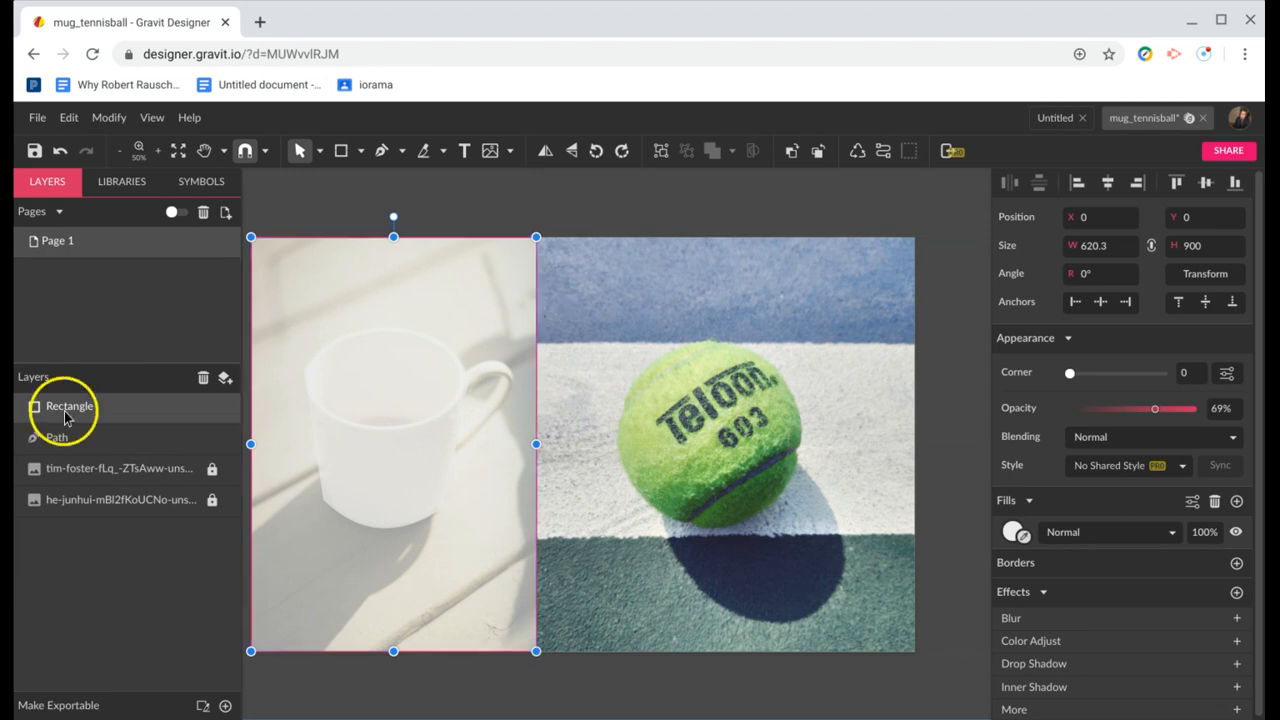
left_click(95, 441)
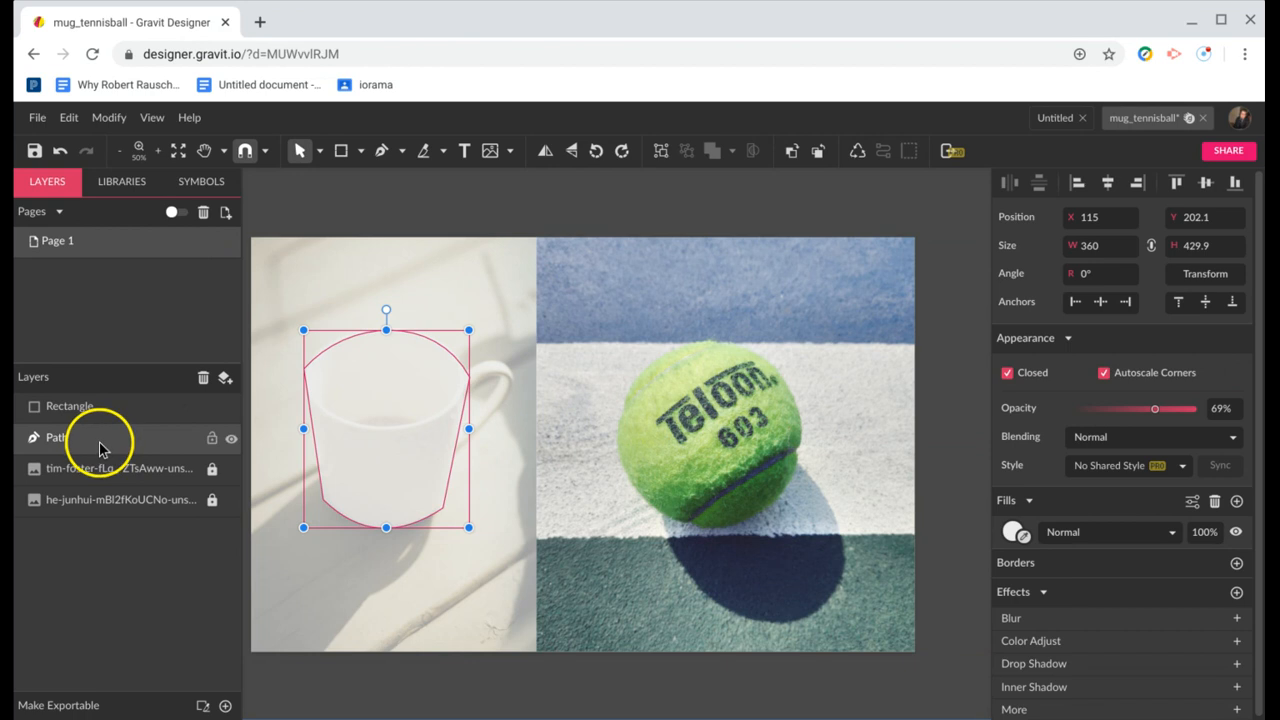
left_click_drag(100, 443, 98, 433)
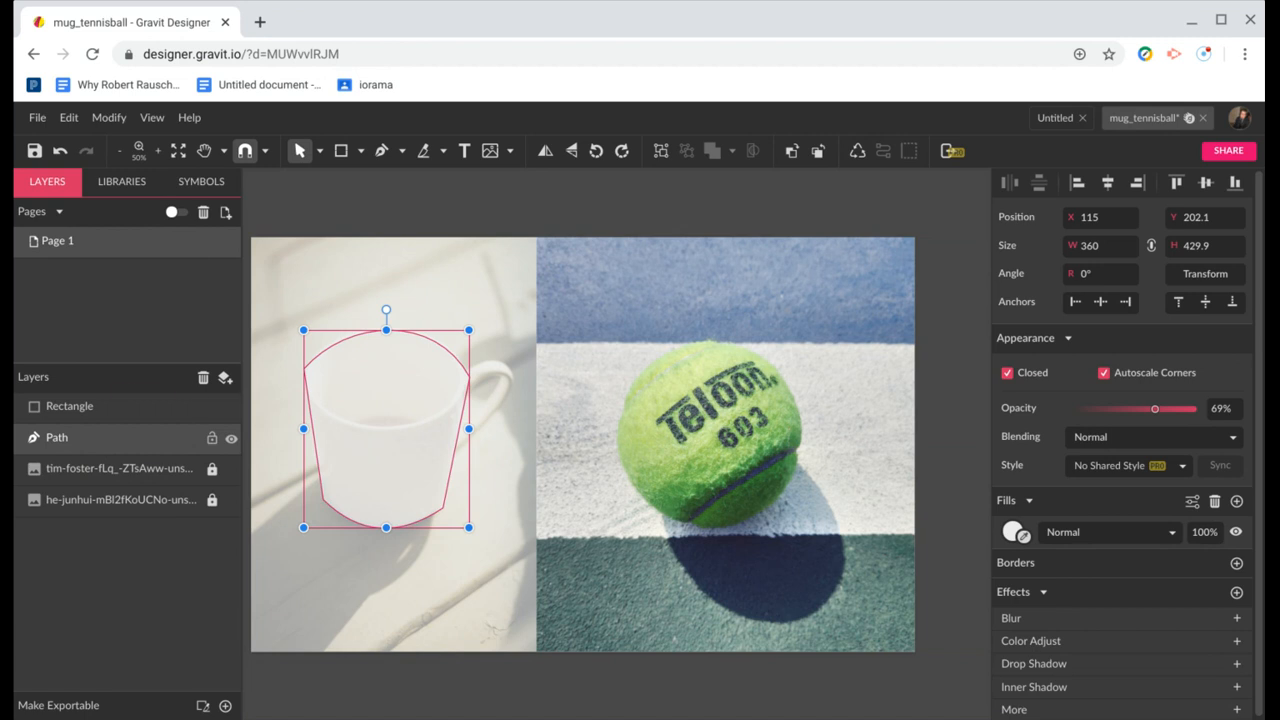
left_click(792, 152)
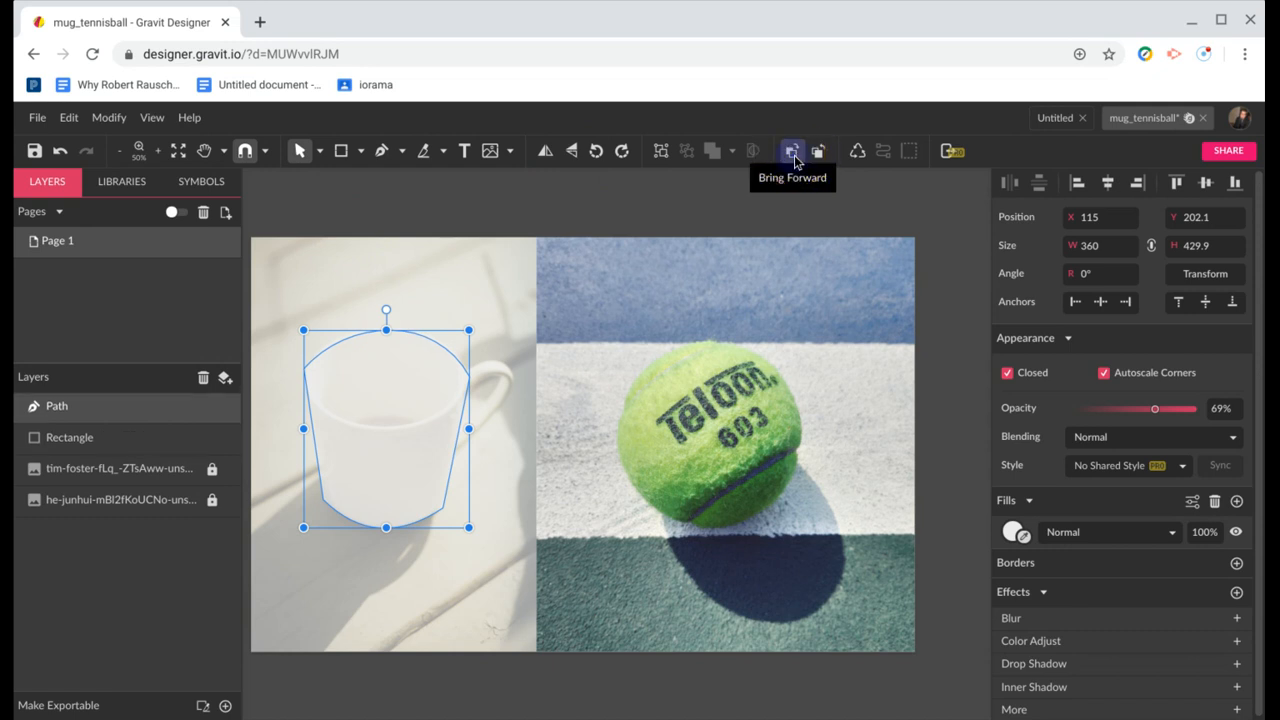
Fill the mug path with blue #0000FF after trying orange #FF9900
left_click(1013, 535)
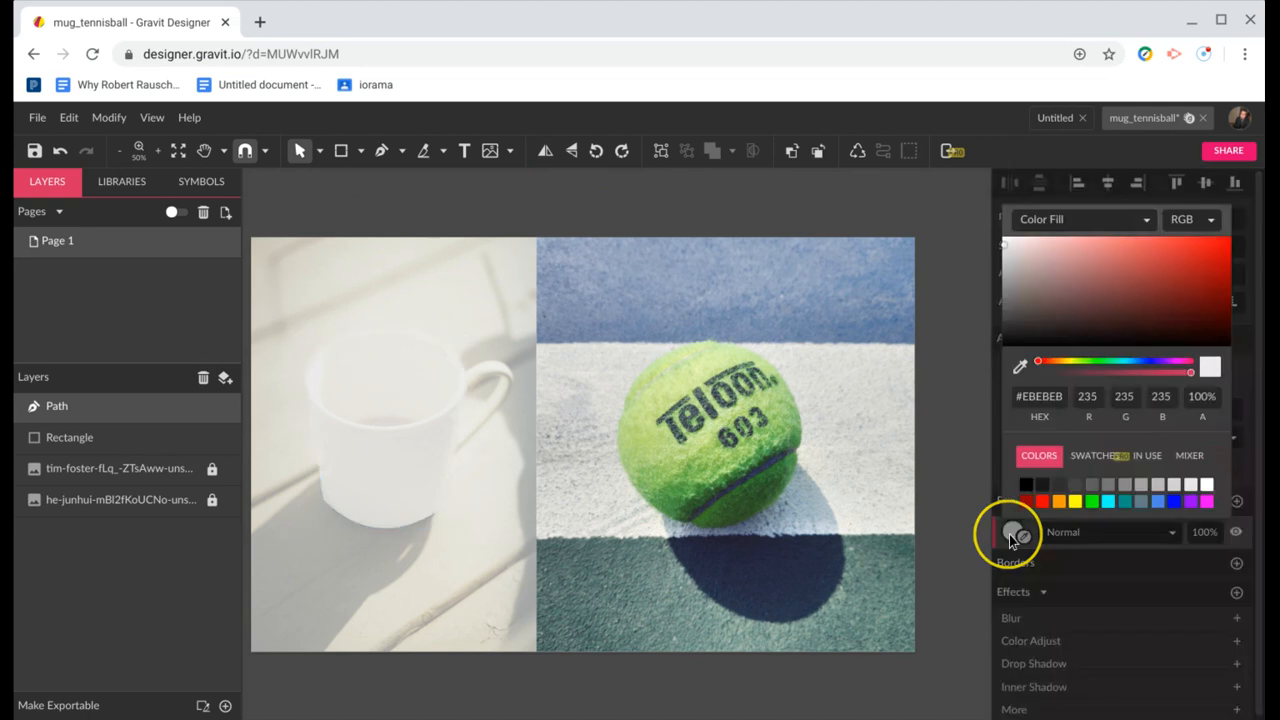
left_click(1059, 503)
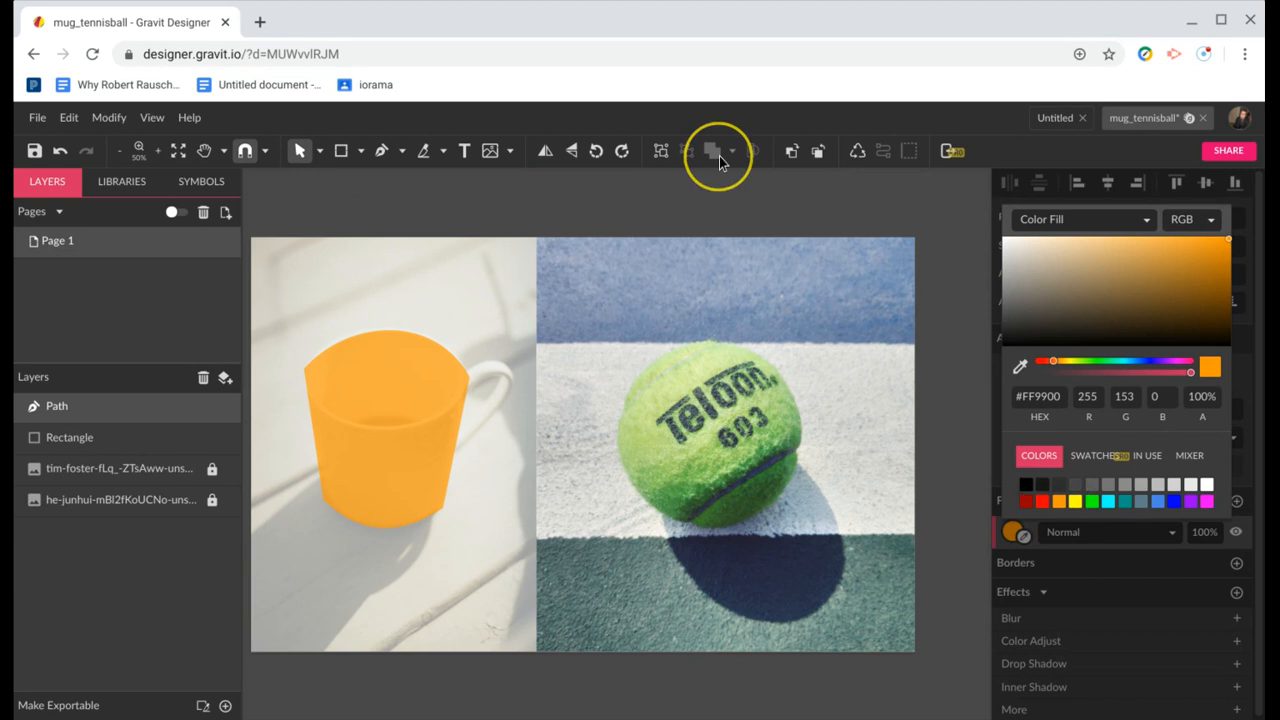
left_click(1176, 502)
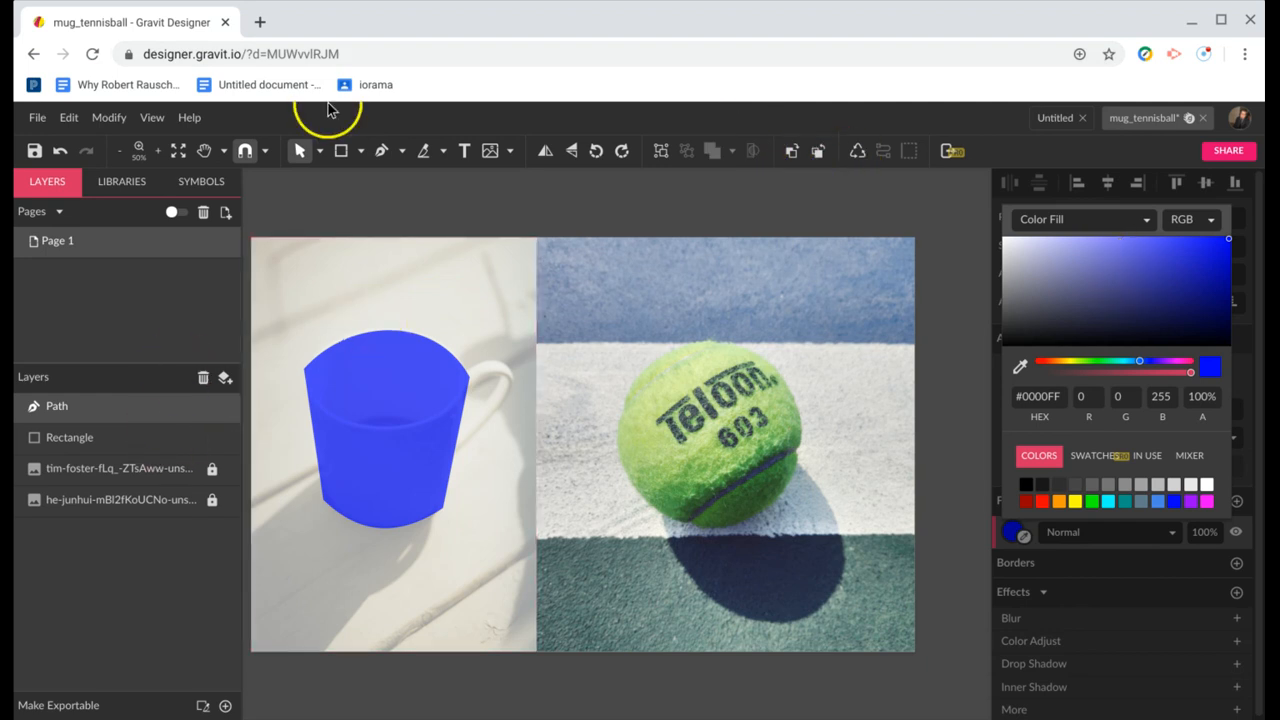
left_click(297, 150)
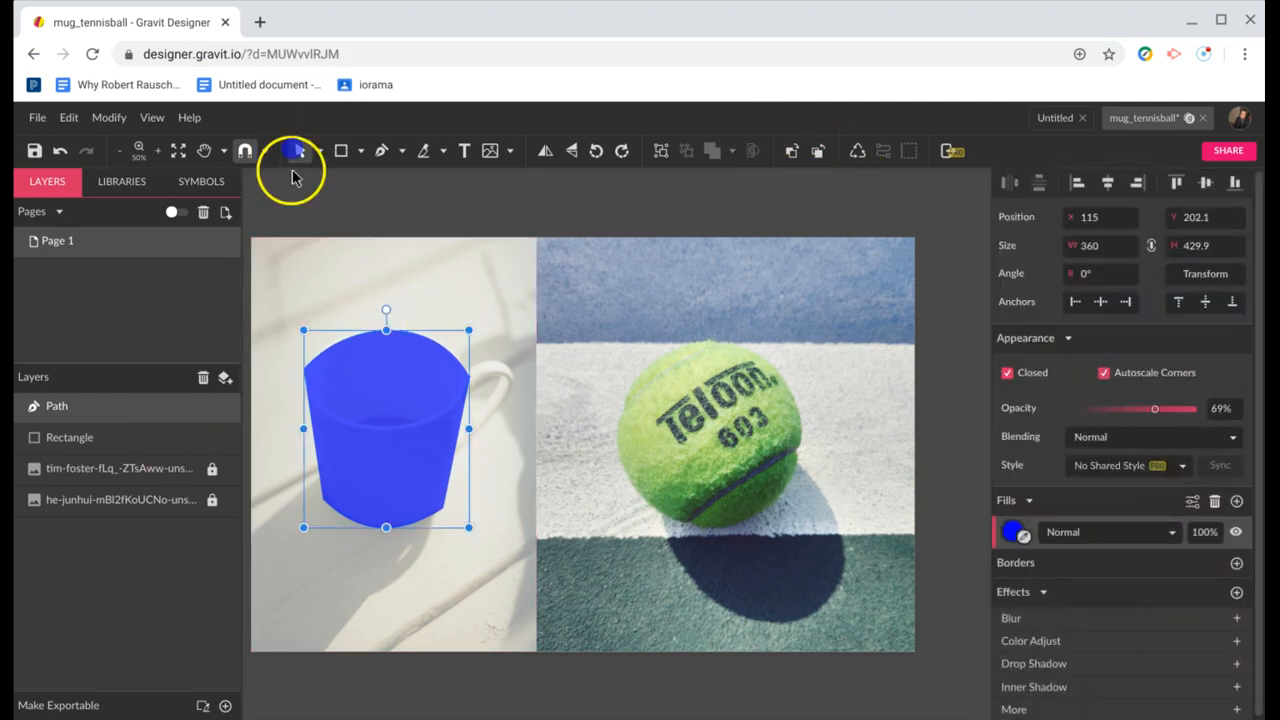
Try a linear gradient fill on the background rectangle, running from #EBEBEB at its top to black #000000 at its bottom
left_click(287, 260)
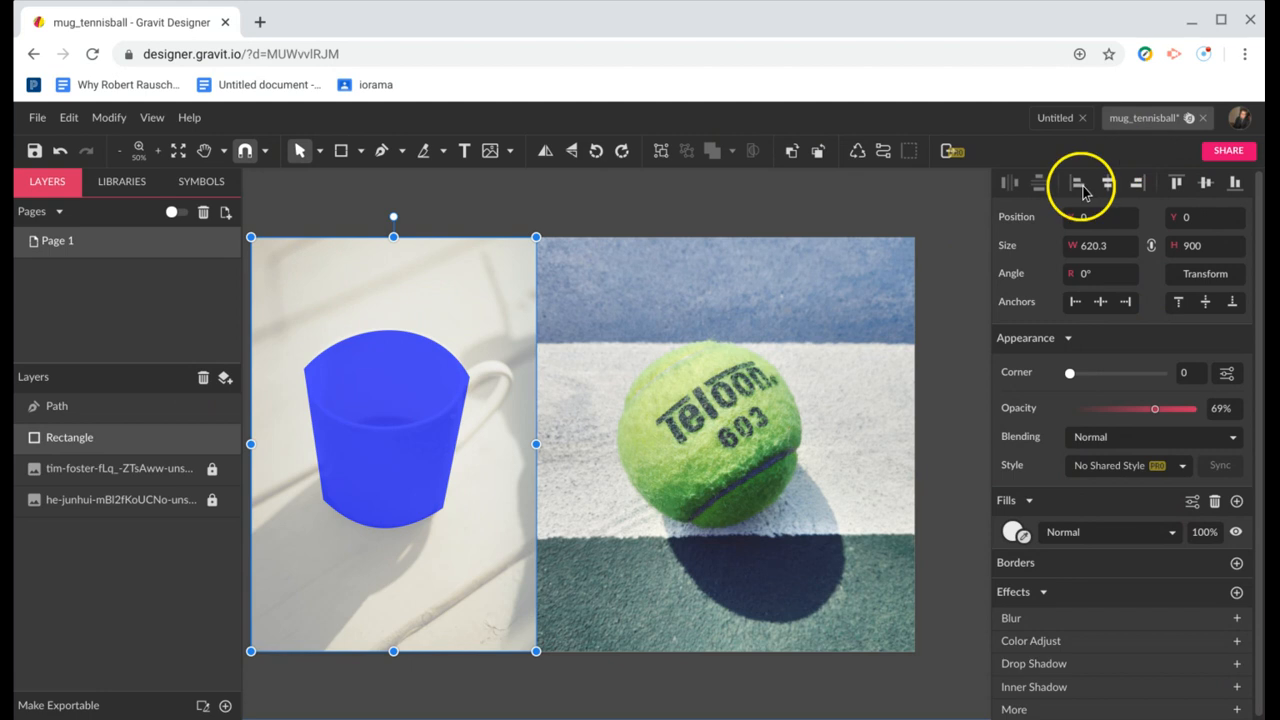
left_click(1012, 532)
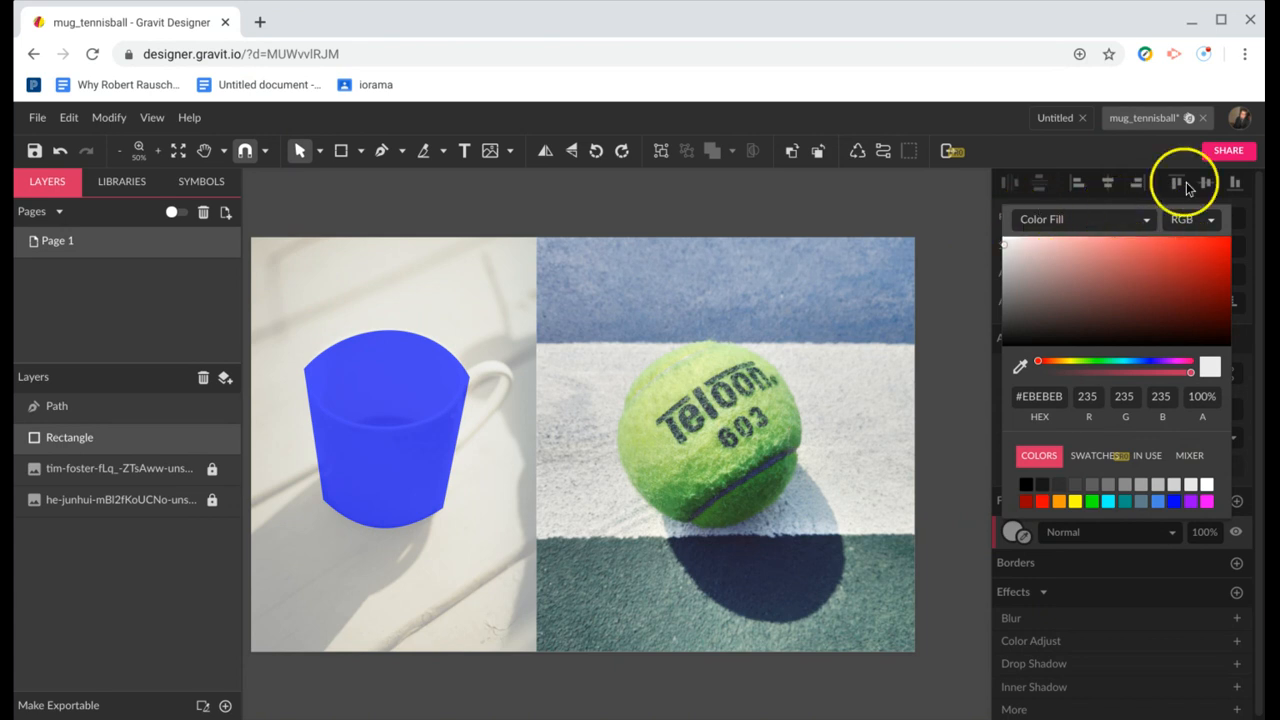
left_click(1136, 230)
left_click(1086, 271)
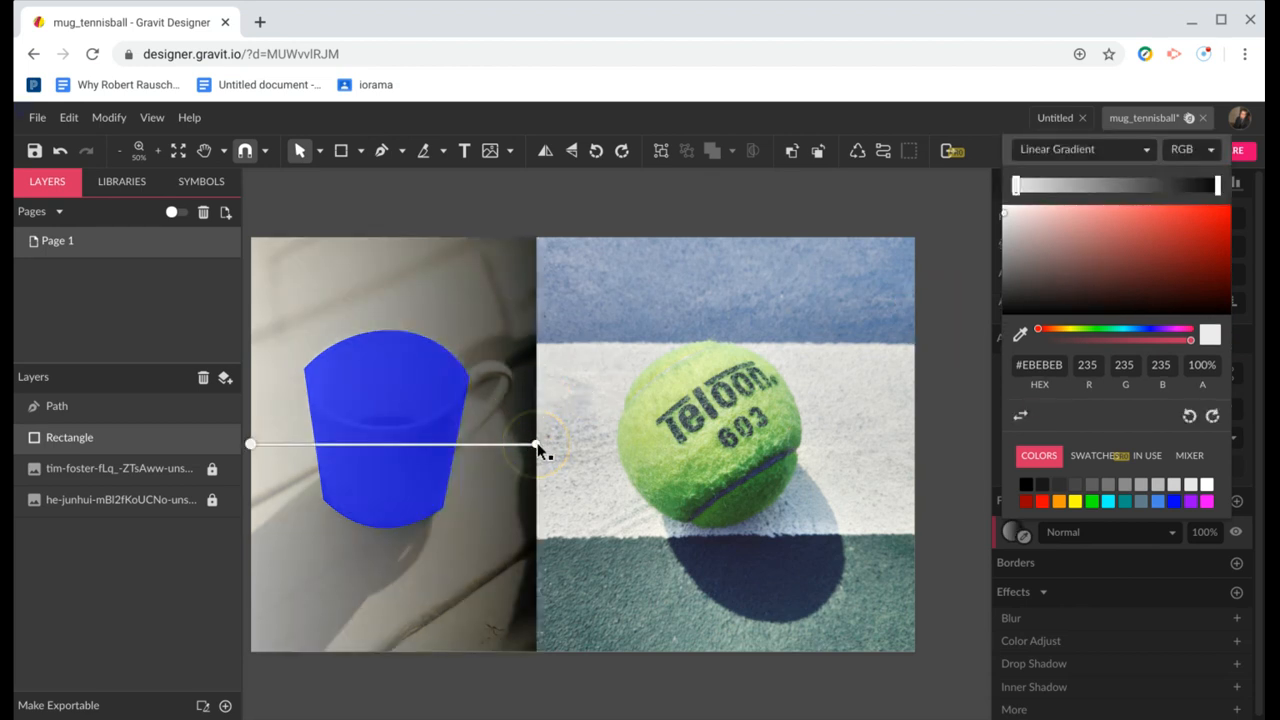
left_click_drag(537, 445, 395, 654)
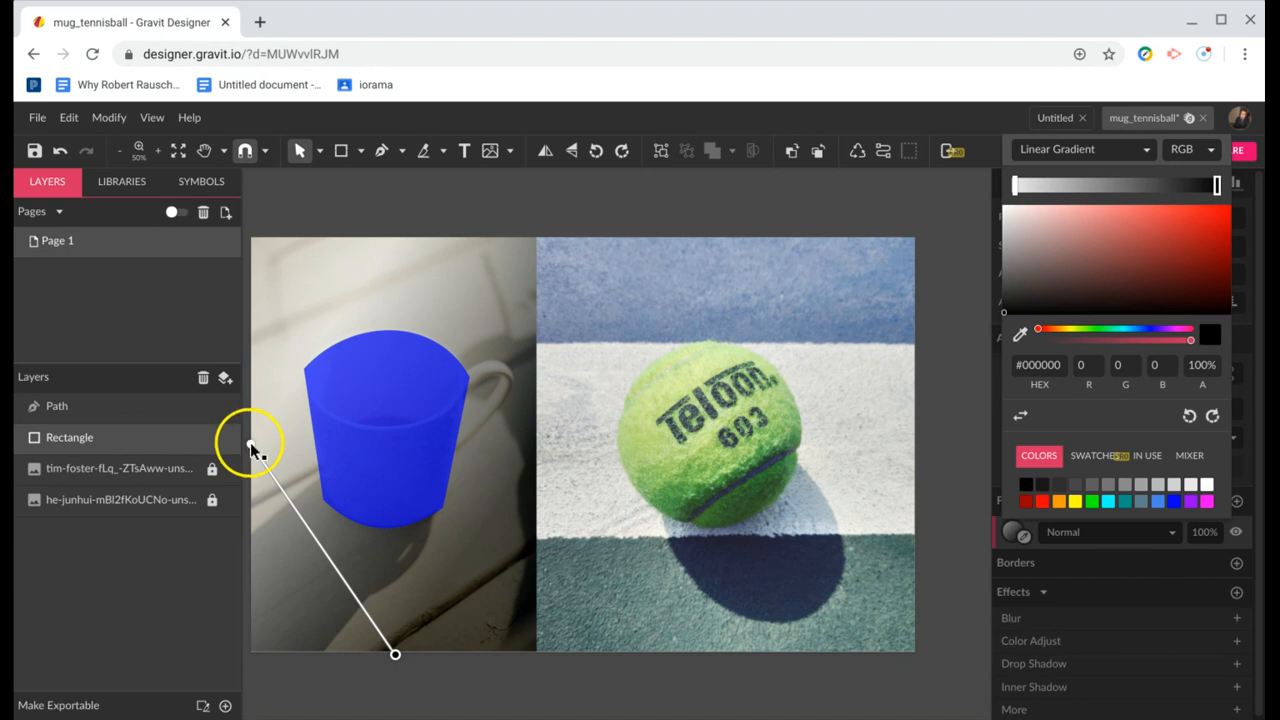
left_click_drag(250, 444, 361, 235)
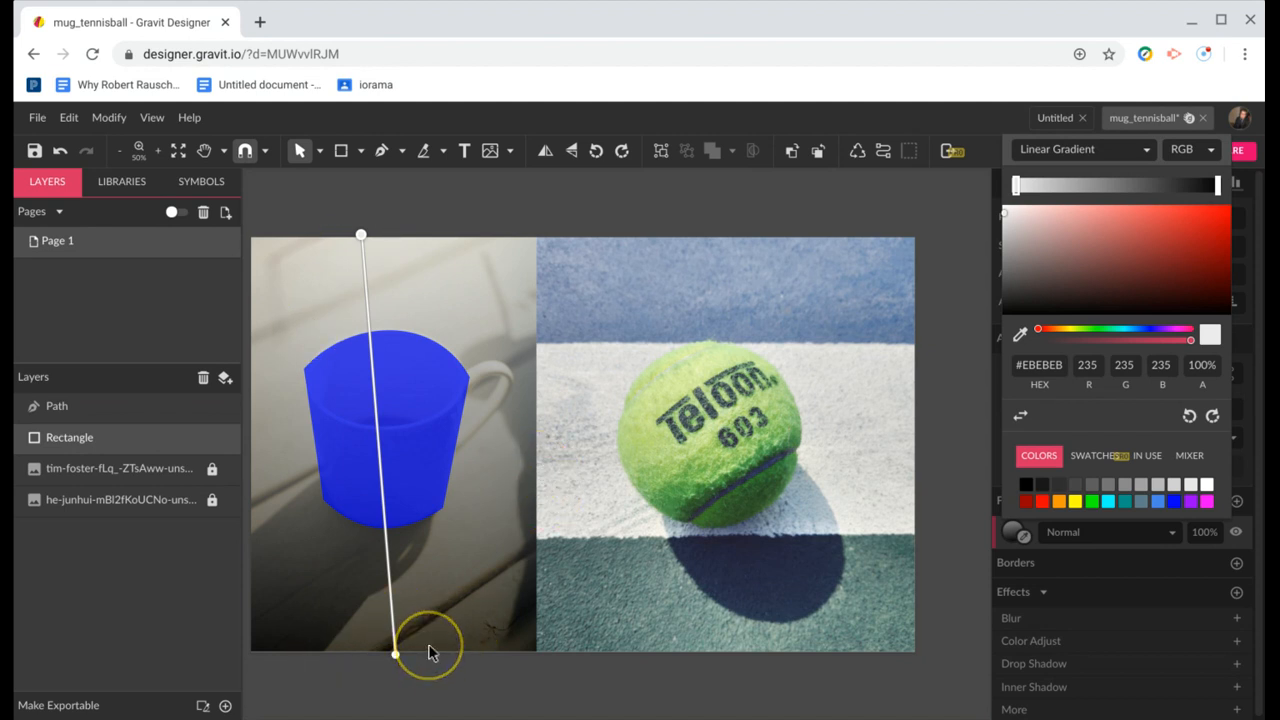
Undo the background rectangle's gradient fill, keeping the mug path's blue fill
key("ctrl+z")
key("ctrl+z")
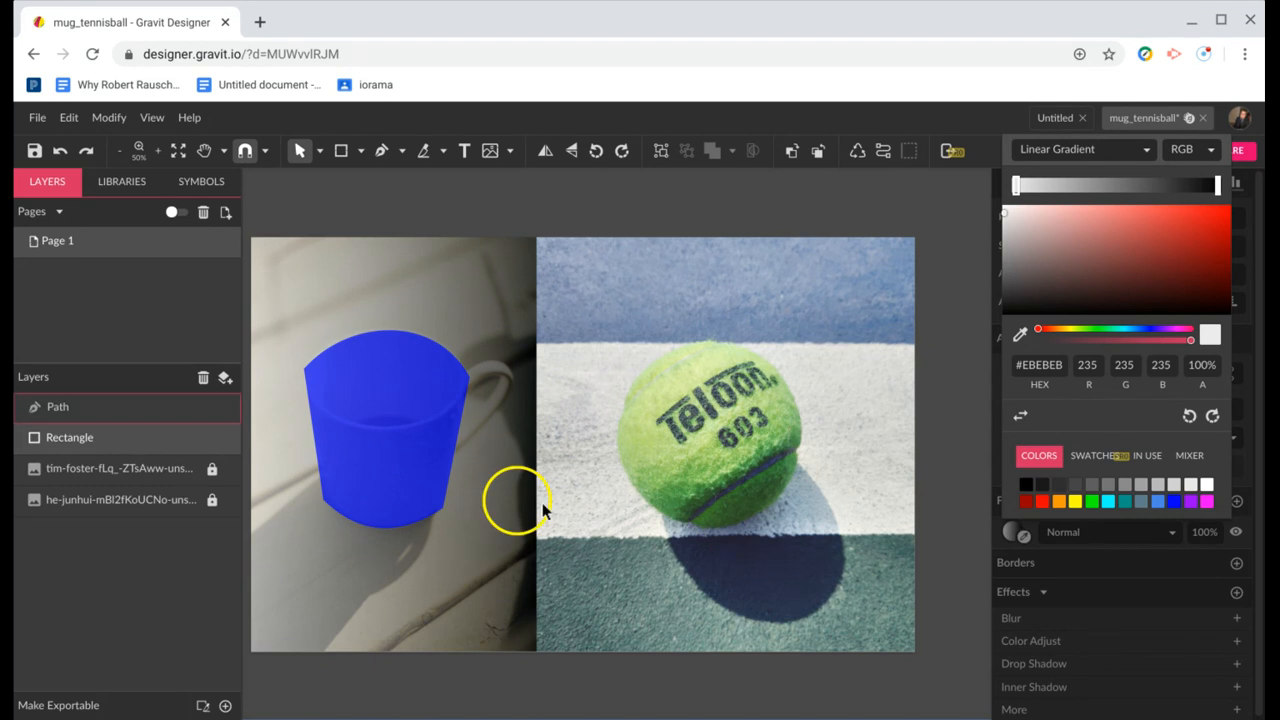
key("ctrl+z")
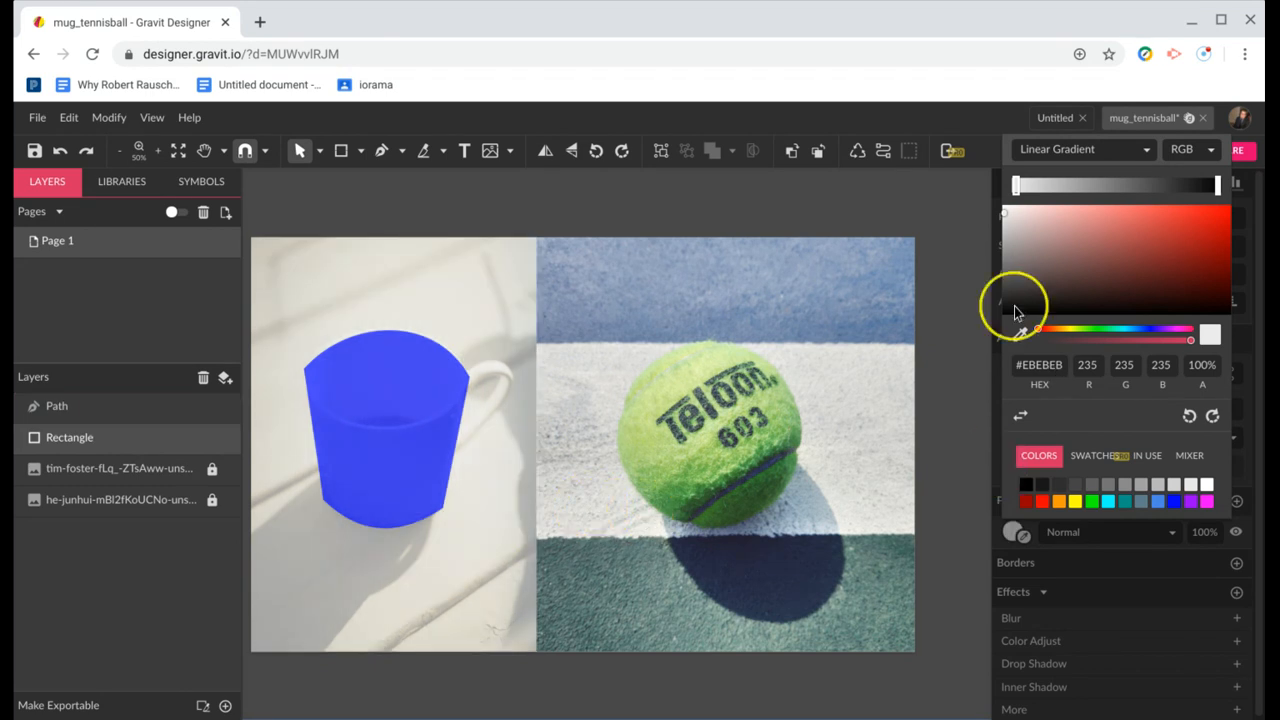
key("ctrl+z")
key("ctrl+z")
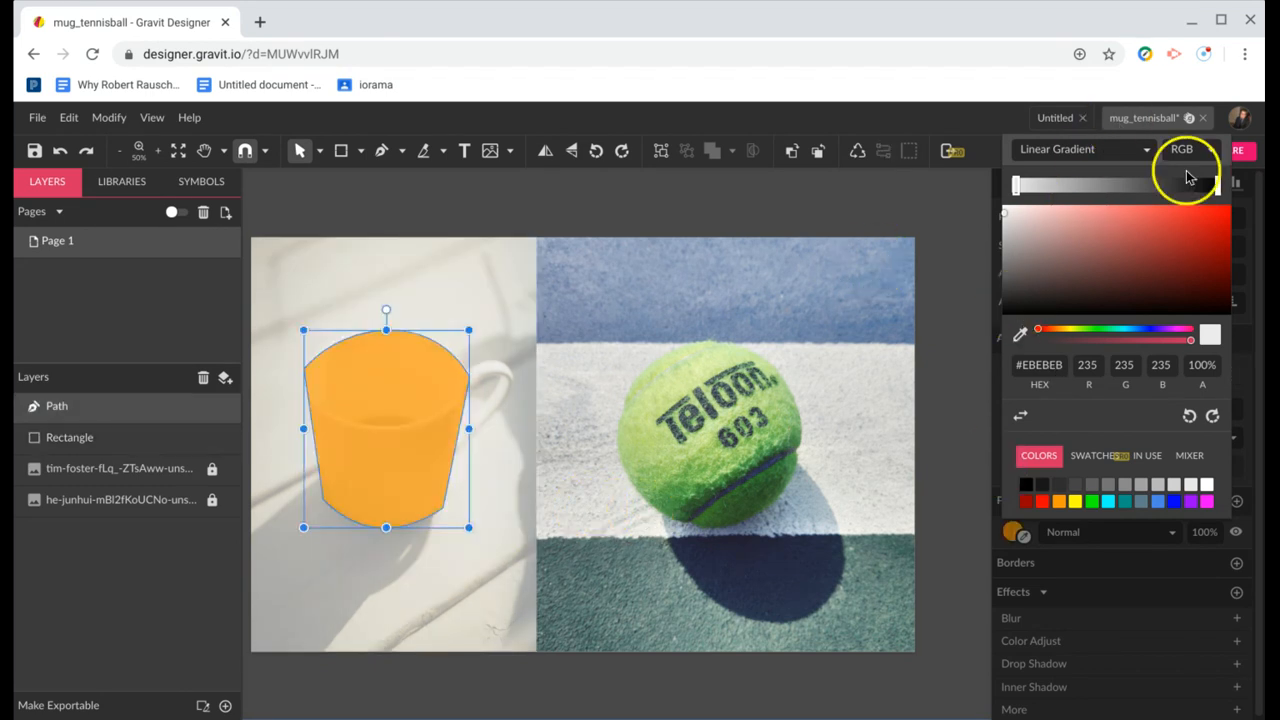
left_click(437, 637)
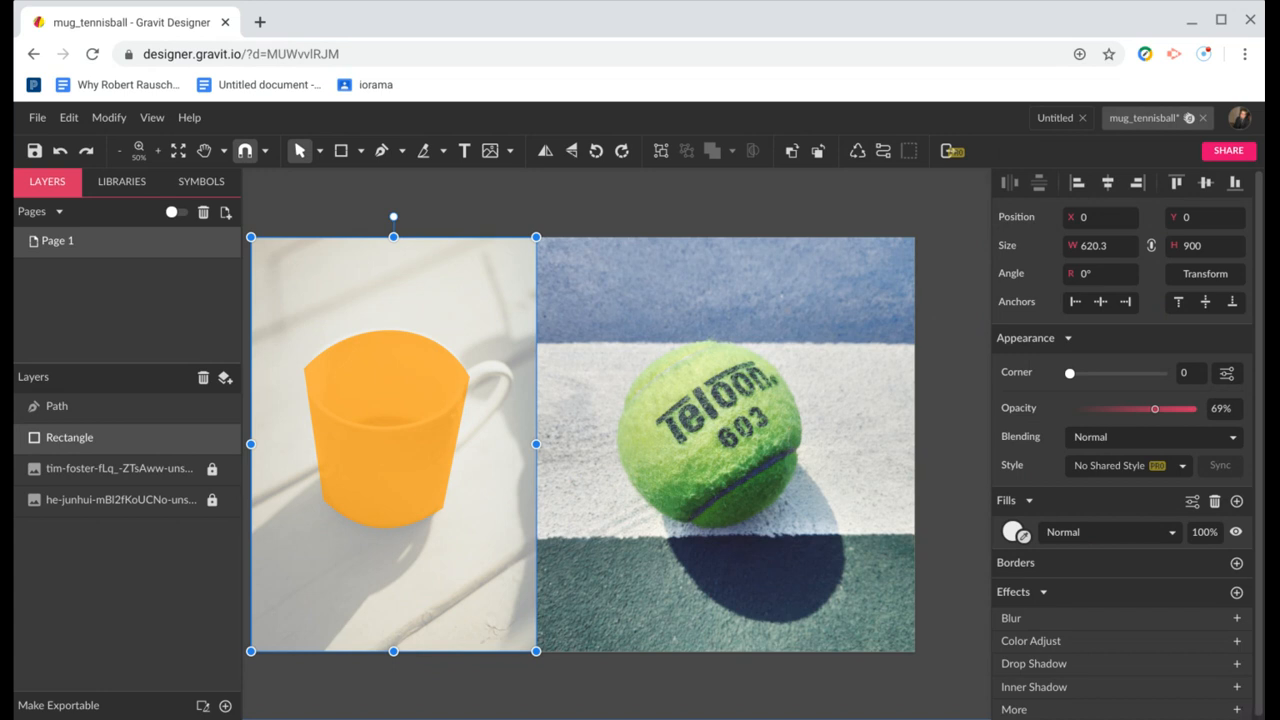
key("ctrl+z")
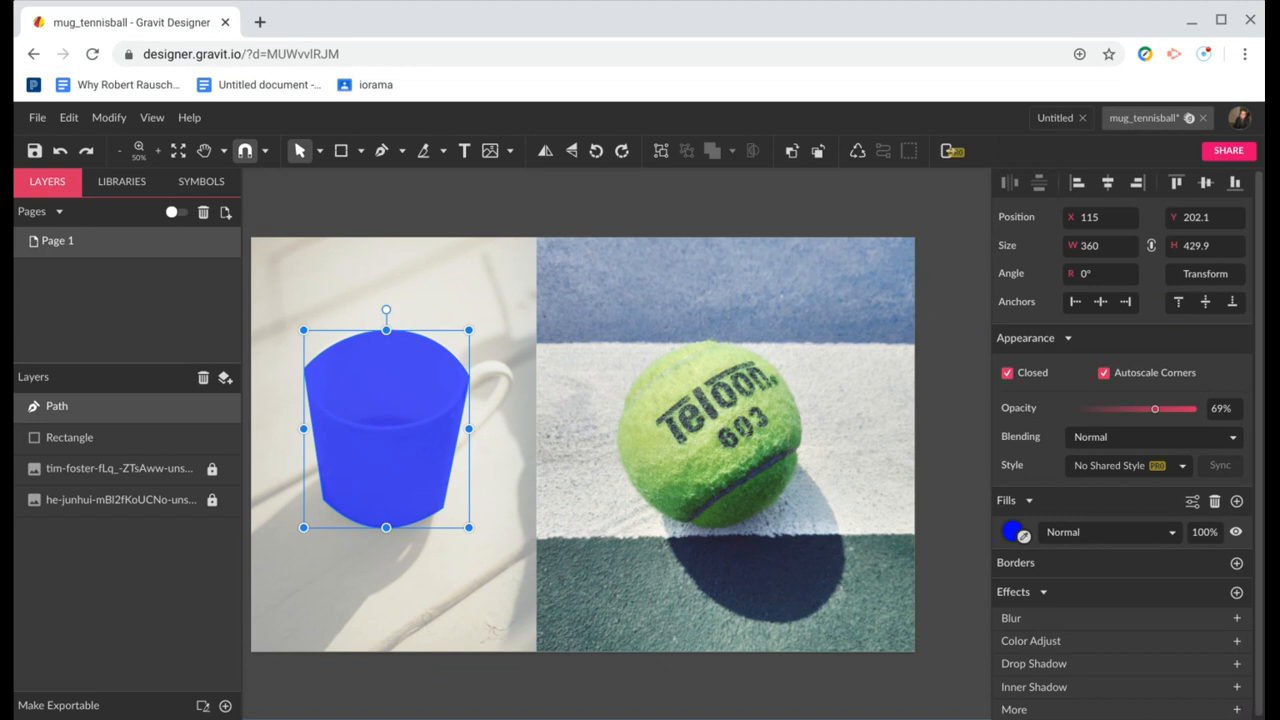
Fill the background rectangle with a linear gradient from #EBEBEB to black #000000, placing its black end on the rectangle's lower edge
left_click(304, 292)
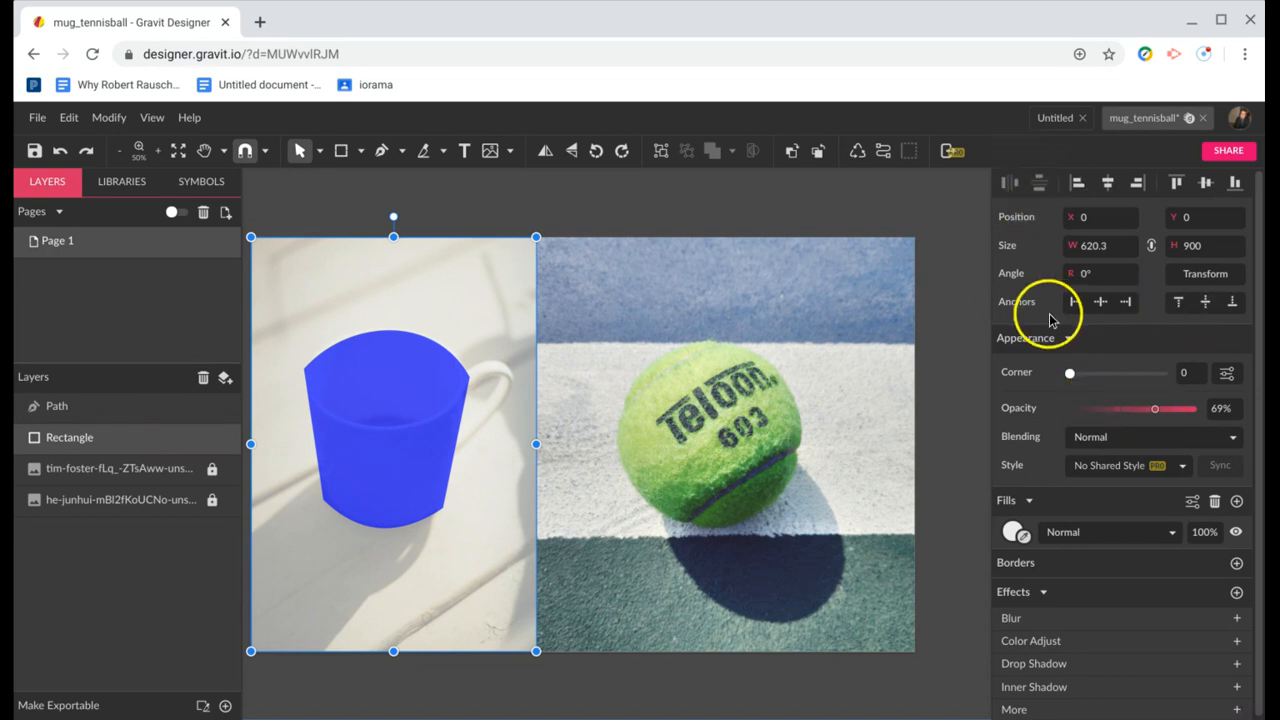
left_click(1013, 530)
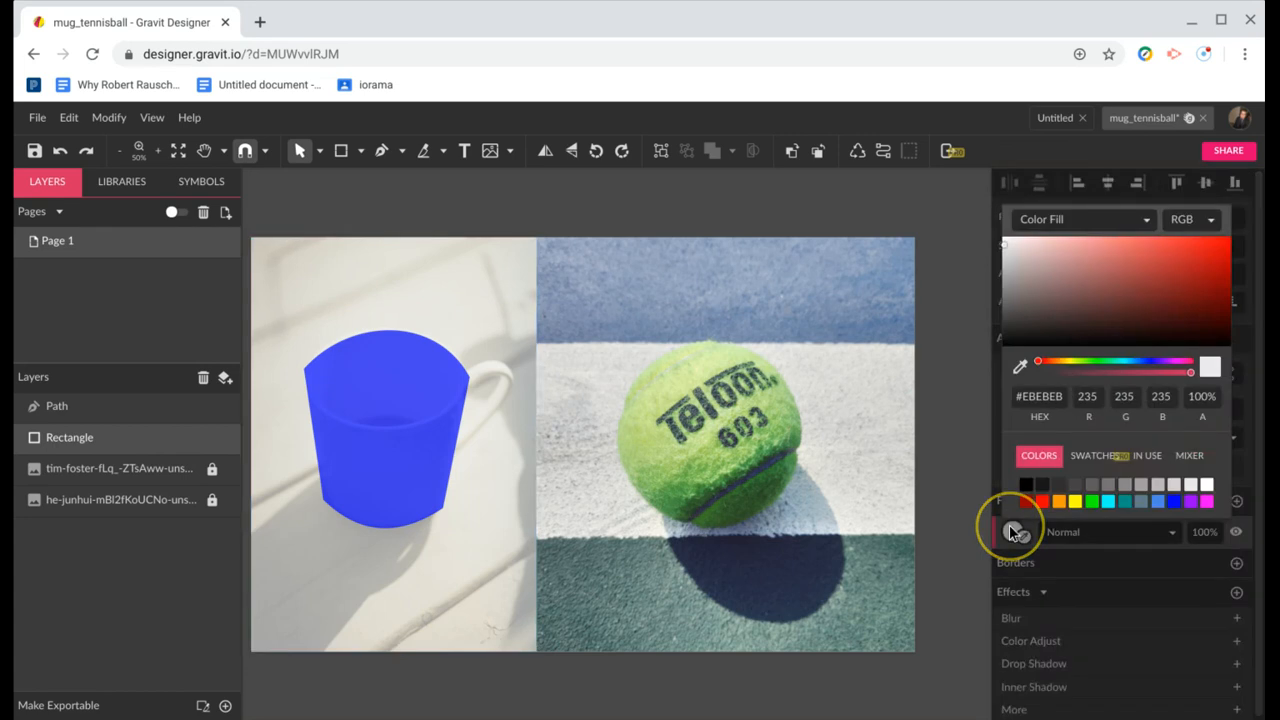
left_click(1134, 230)
left_click(1080, 271)
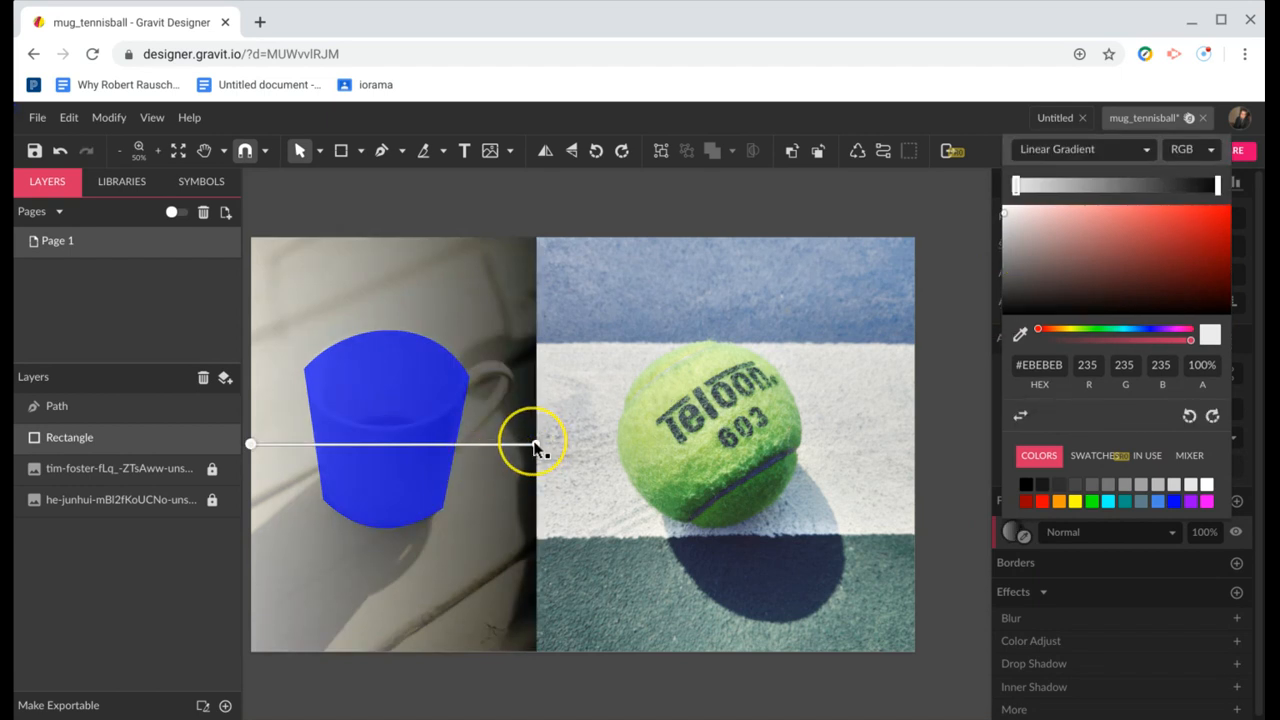
left_click_drag(535, 446, 407, 655)
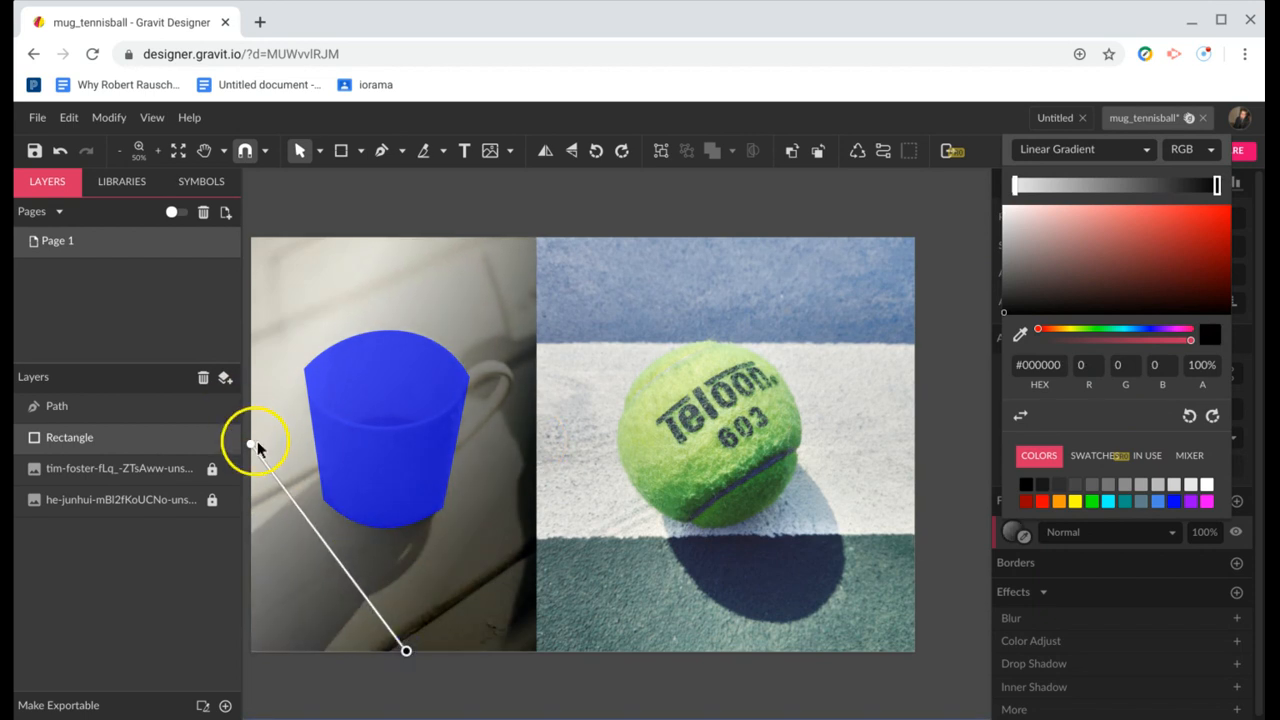
left_click(249, 444)
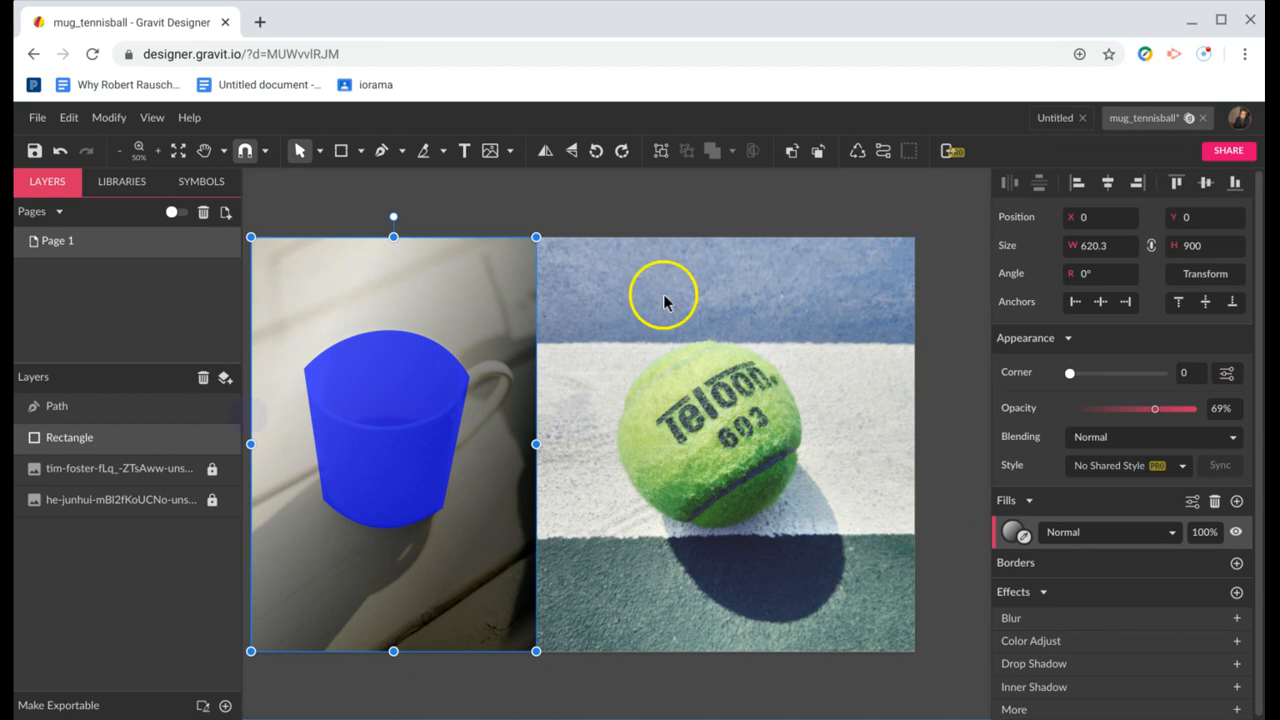
Move the gradient's light end to the background rectangle's upper edge and set the rectangle's opacity to 100%
left_click(1015, 532)
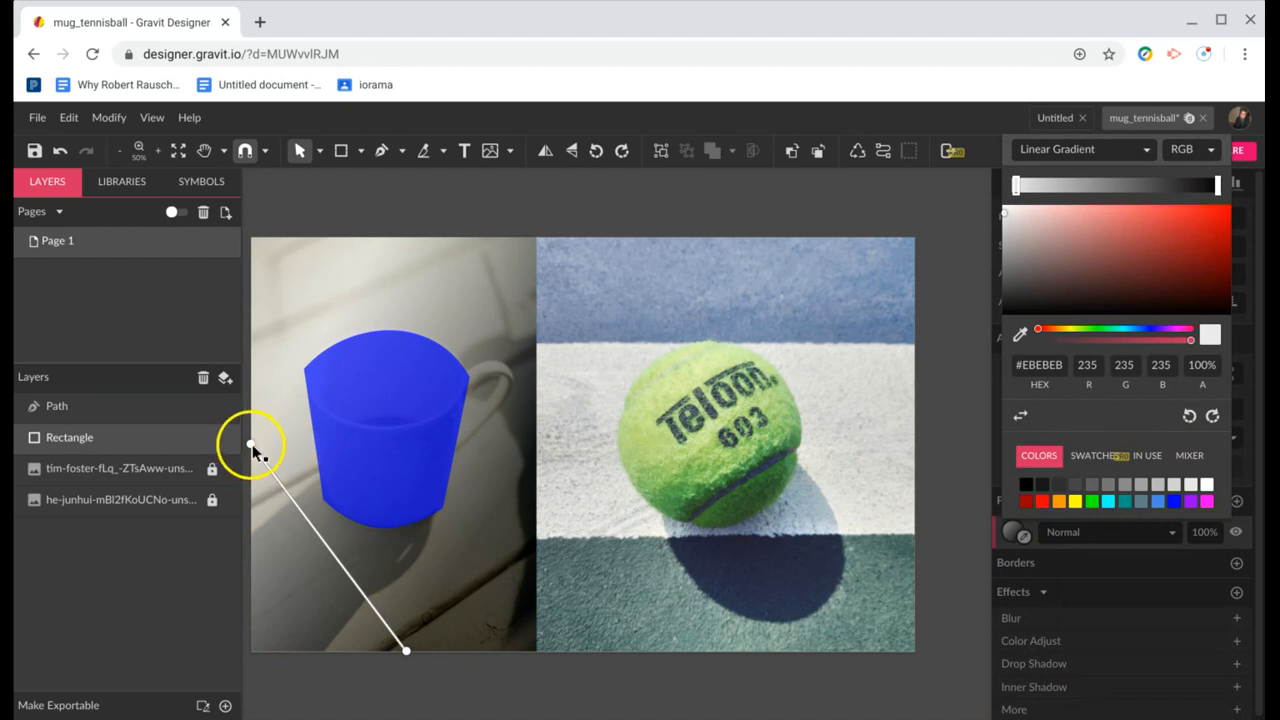
left_click_drag(250, 446, 372, 243)
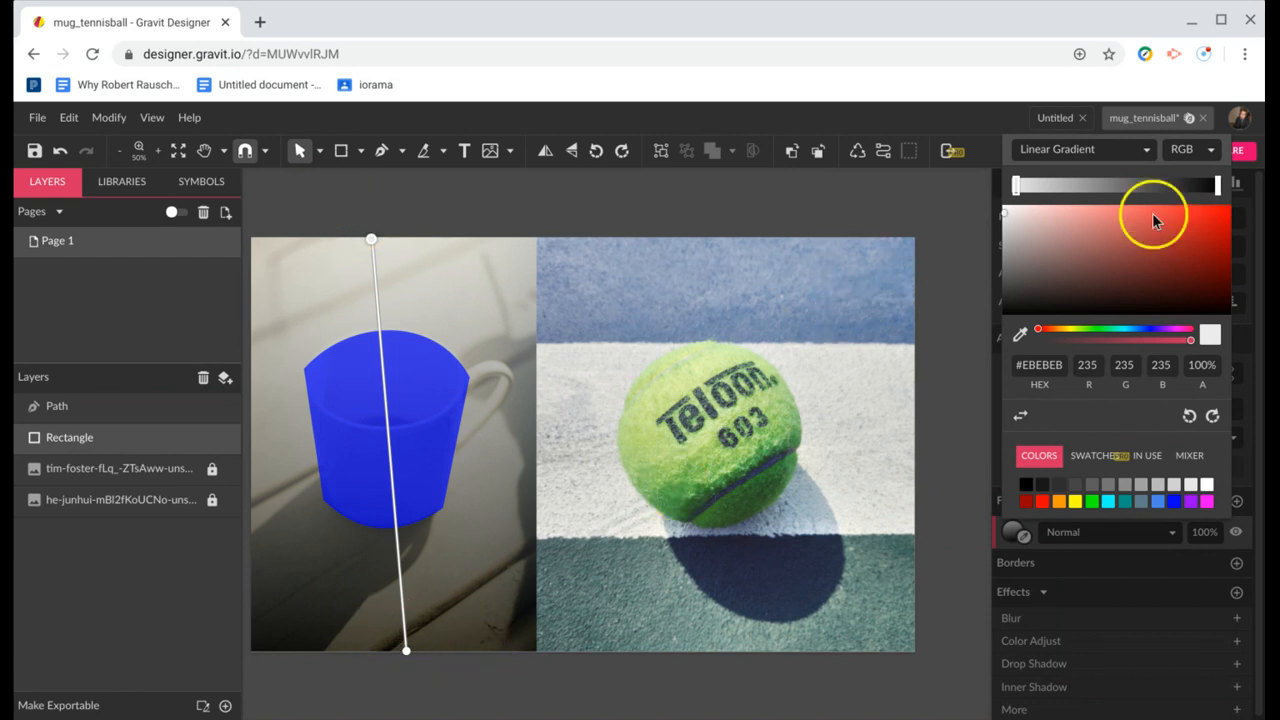
left_click(168, 438)
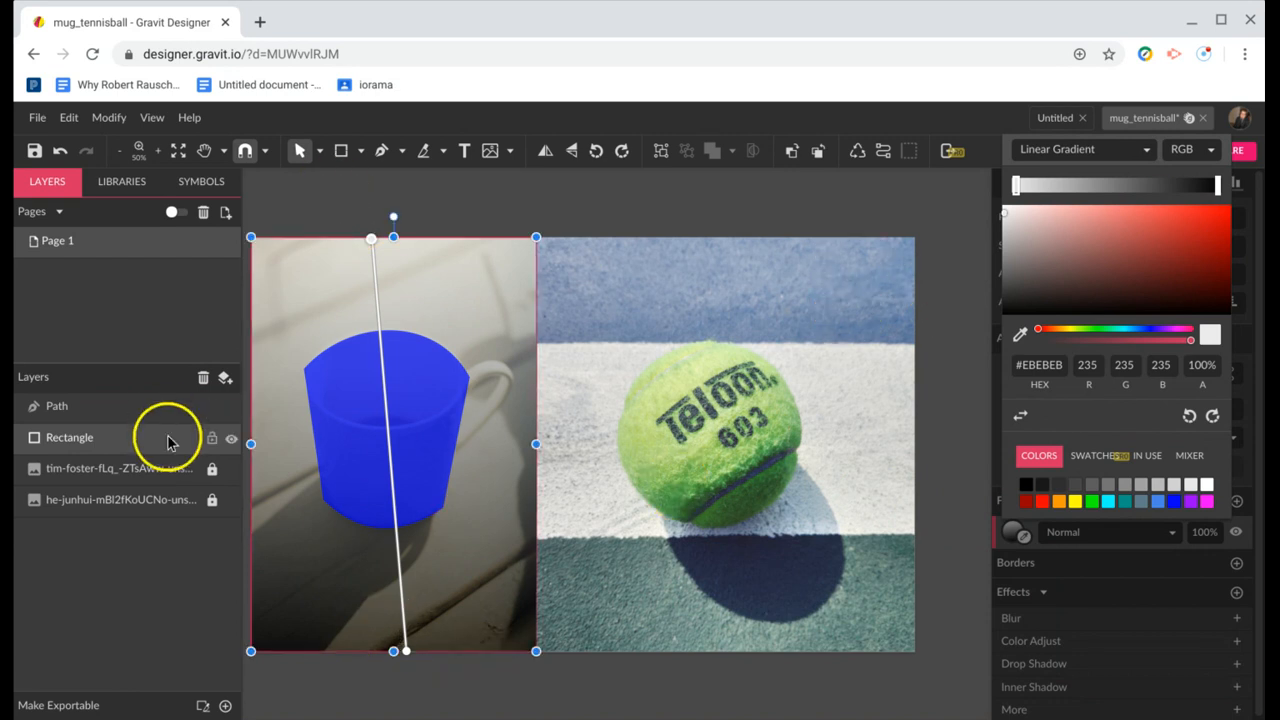
key("Escape")
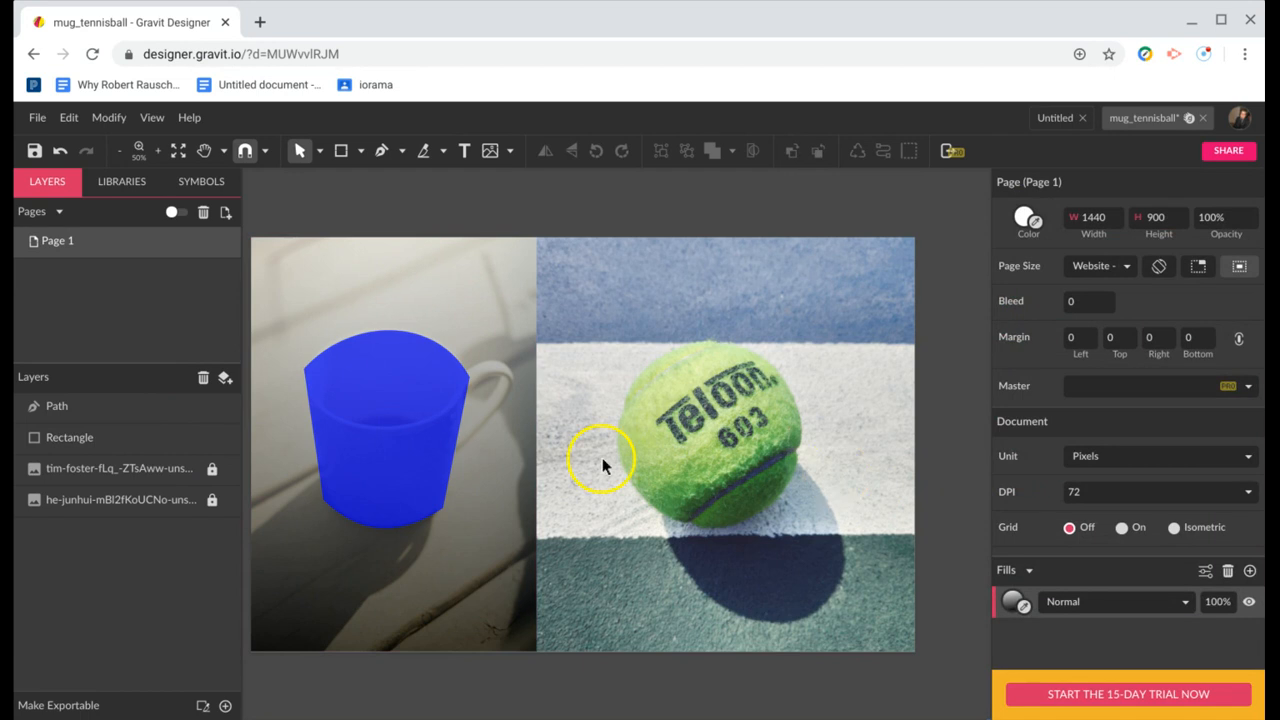
left_click(181, 448)
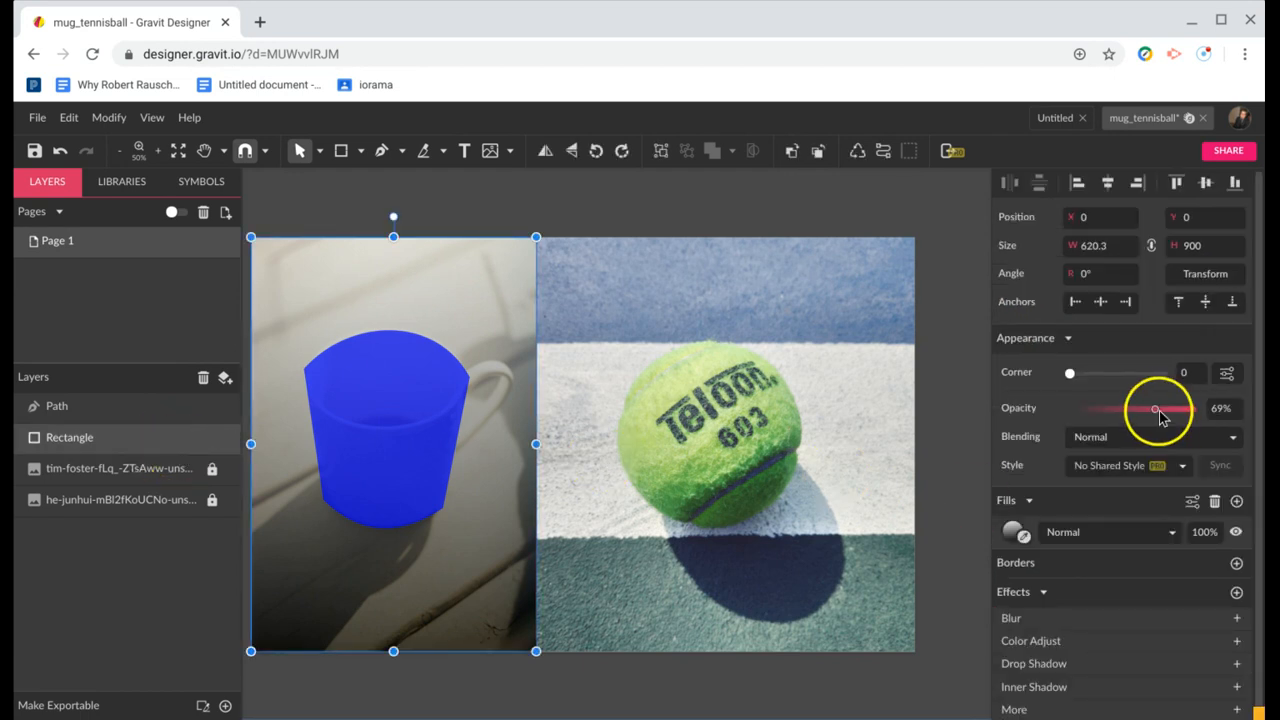
left_click_drag(1159, 409, 1228, 408)
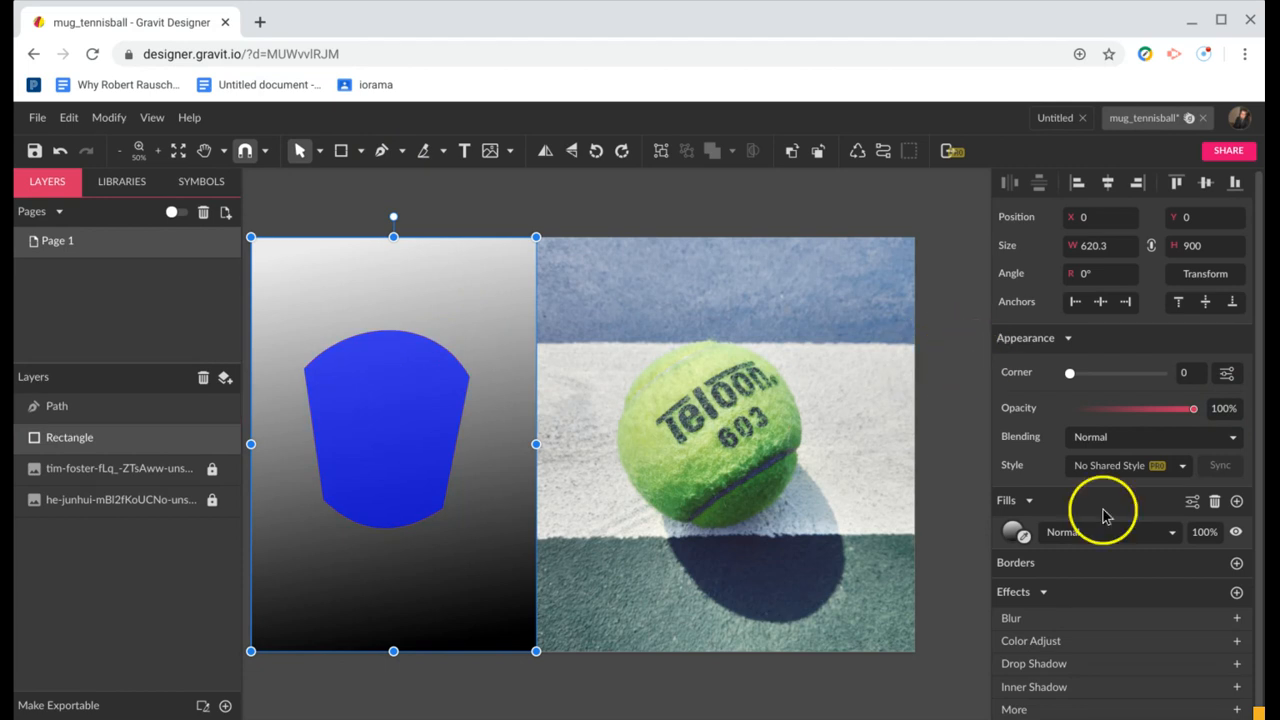
Add a drop shadow to the blue mug path, trying a blur of 50 before setting it to 100
left_click(357, 398)
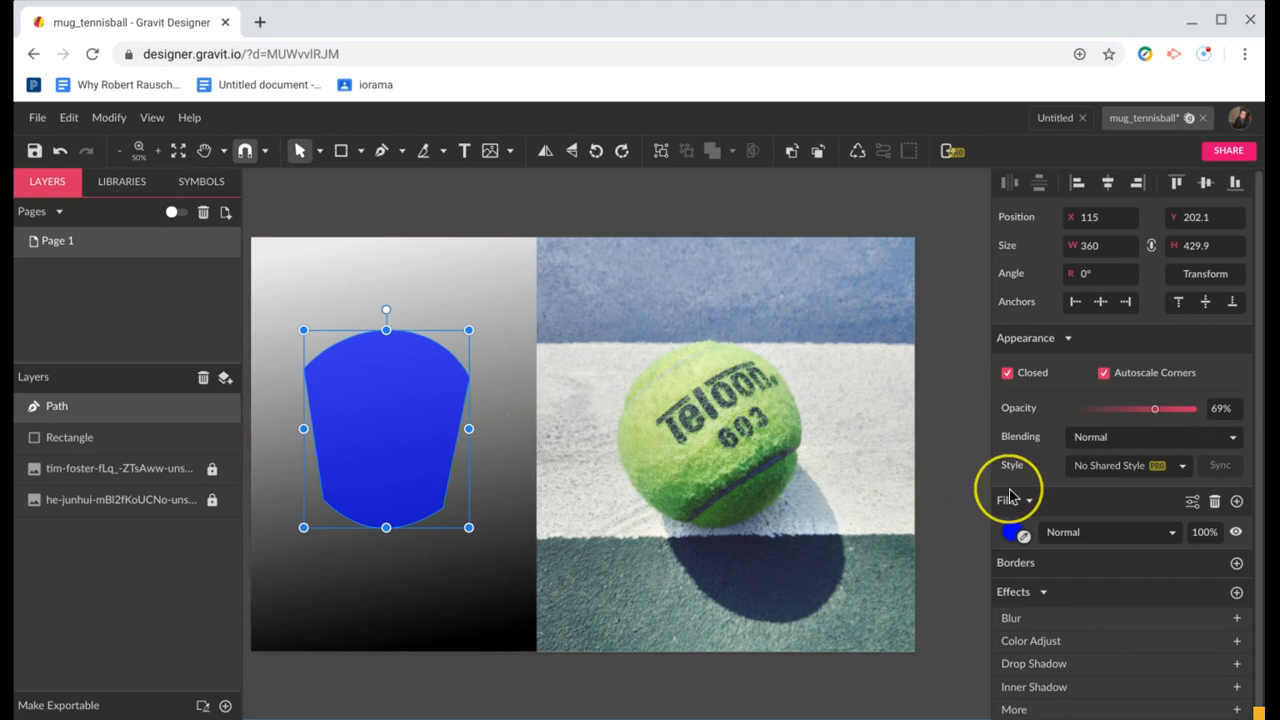
left_click(1050, 663)
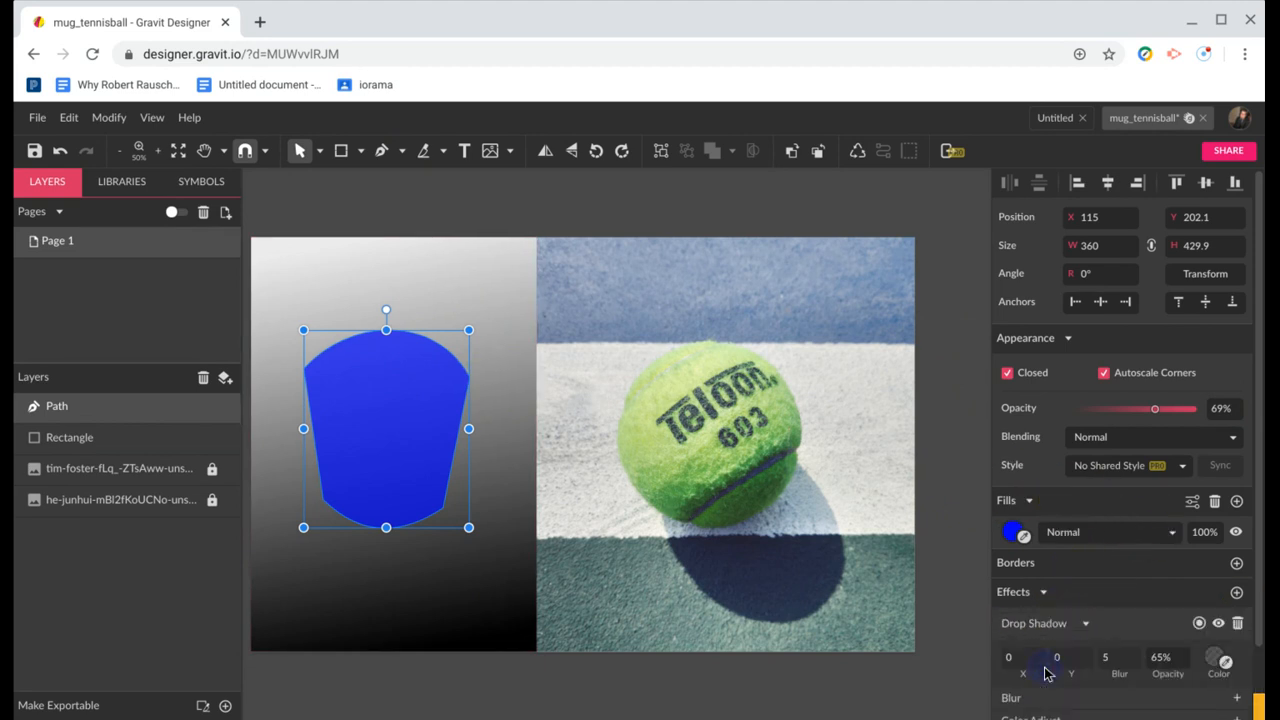
scroll(1118, 668, "down", 1)
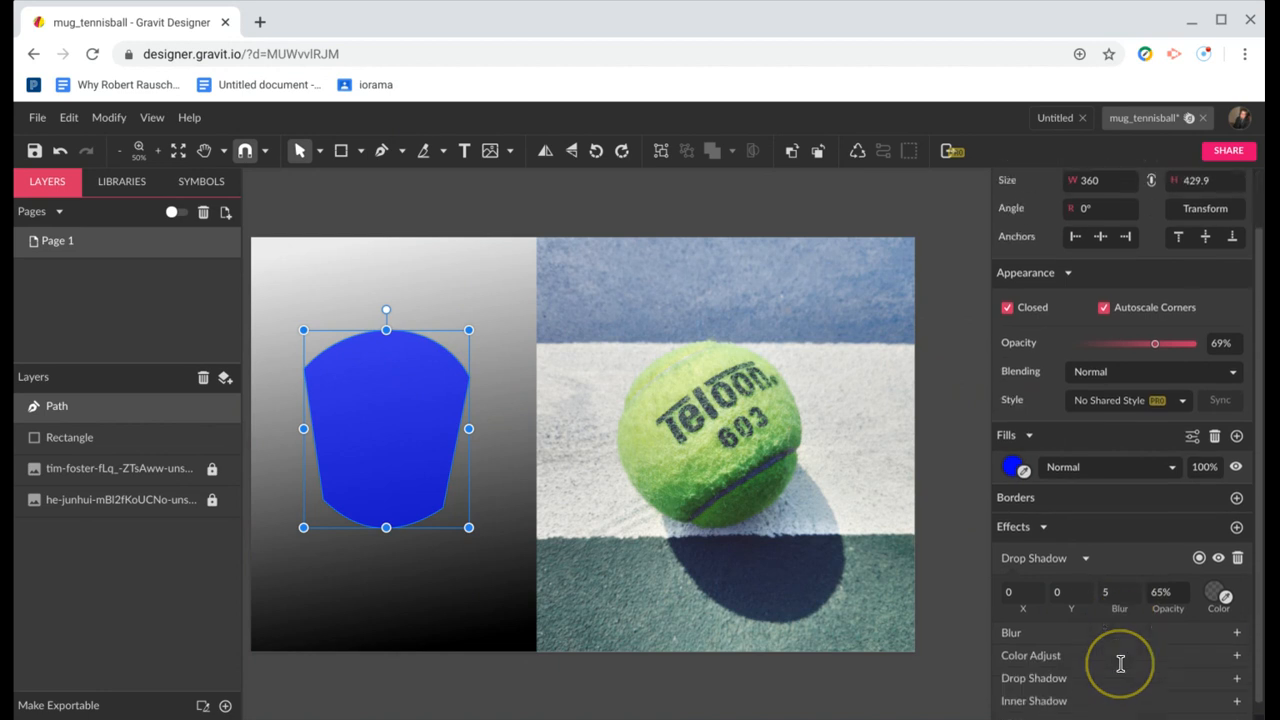
scroll(1126, 583, "down", 1)
left_click(1123, 578)
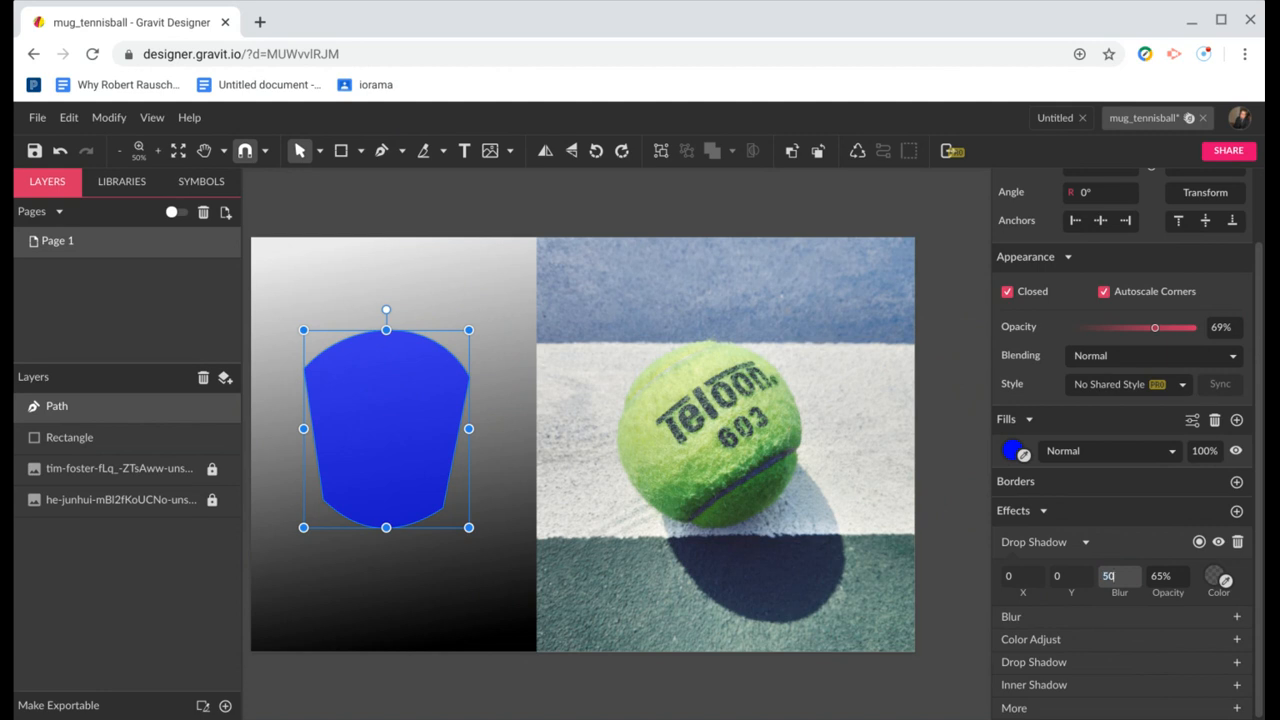
key("Return")
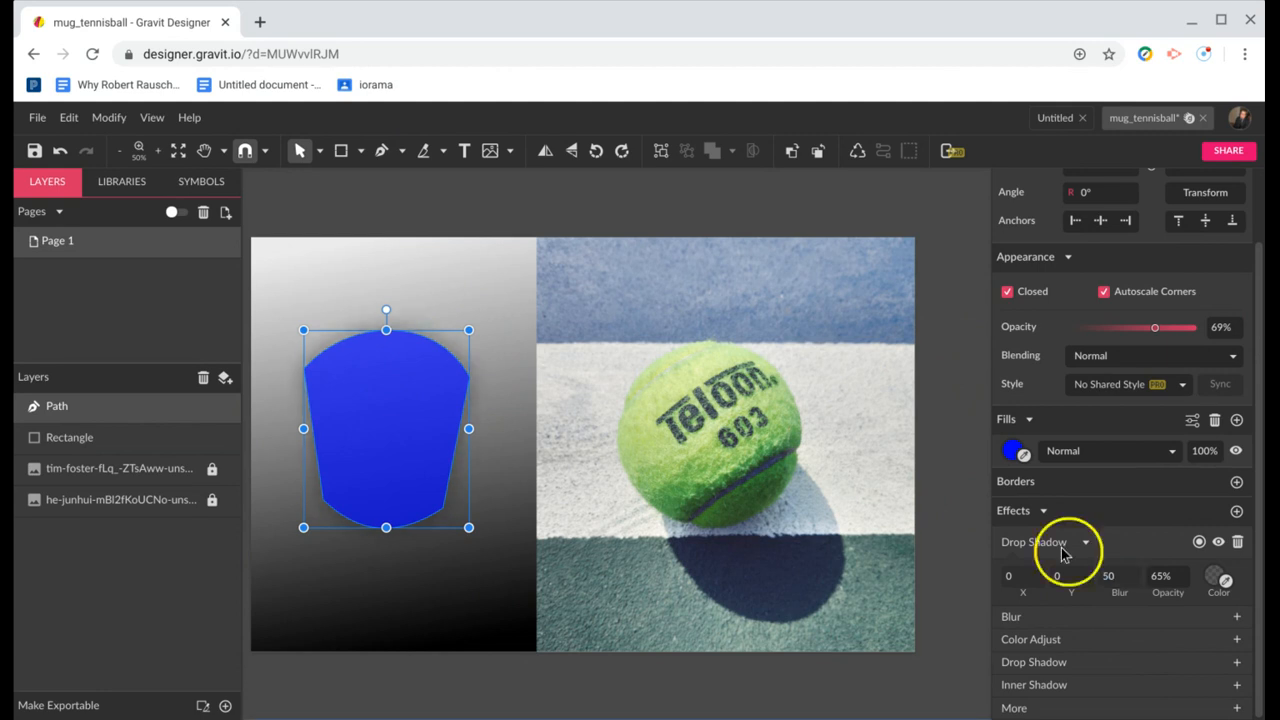
left_click(1108, 575)
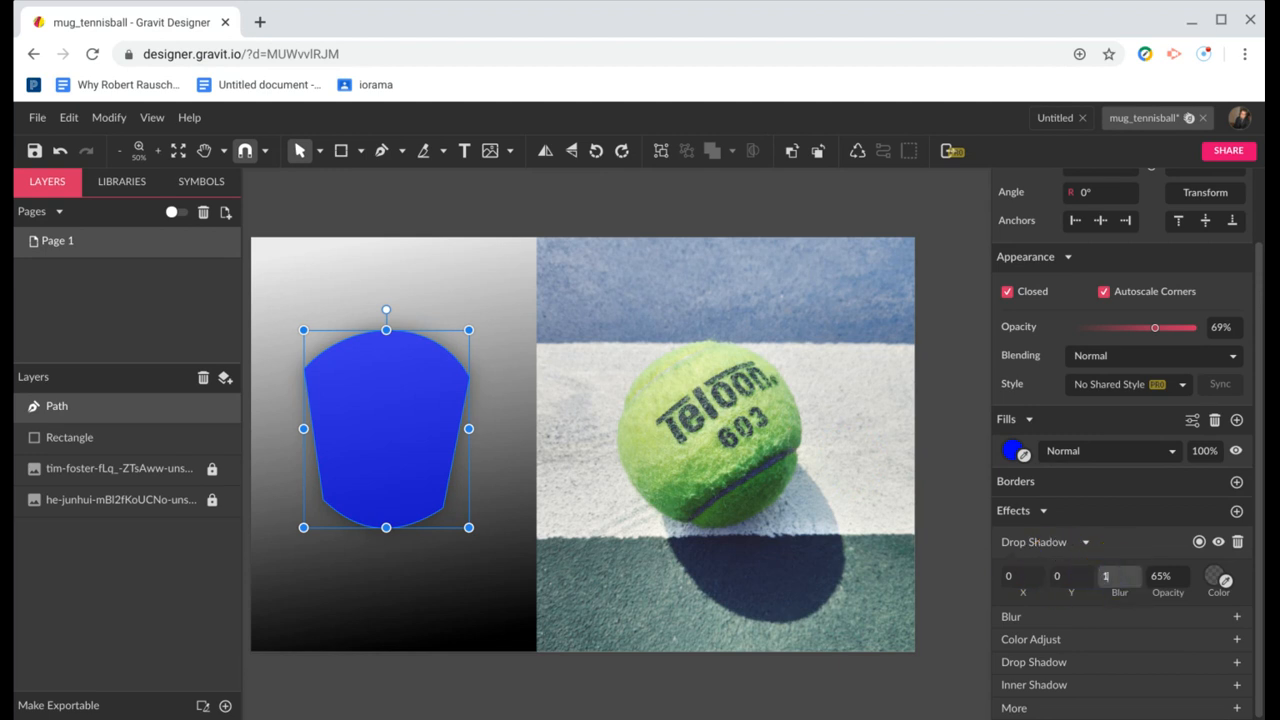
key("Return")
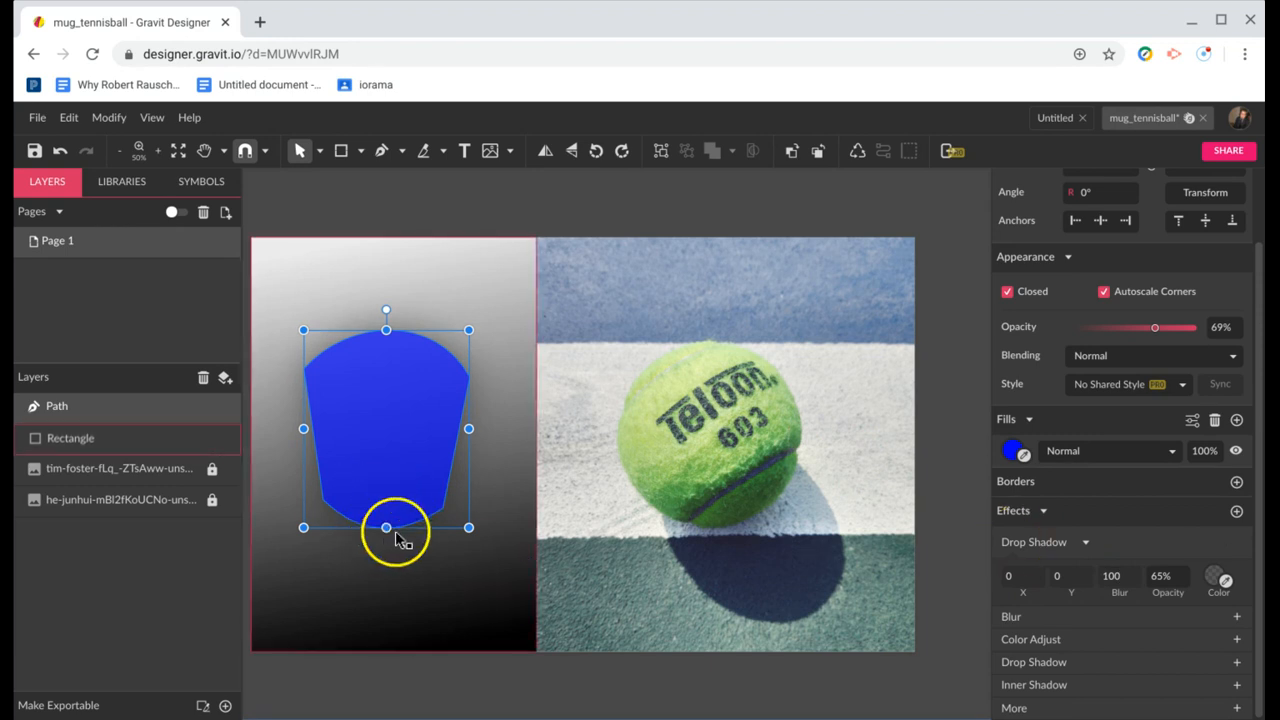
Offset the mug path's drop shadow by 40 in X and 60 in Y
left_click(1075, 574)
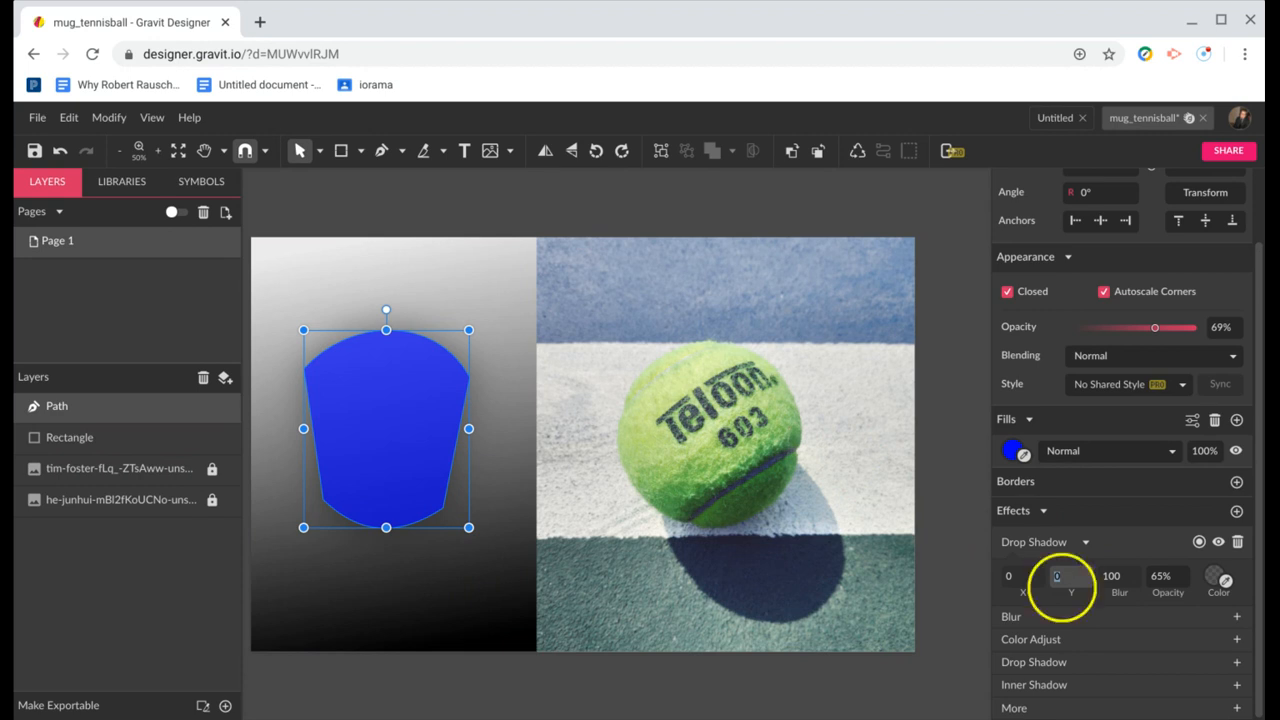
scroll(478, 530, "up", 1)
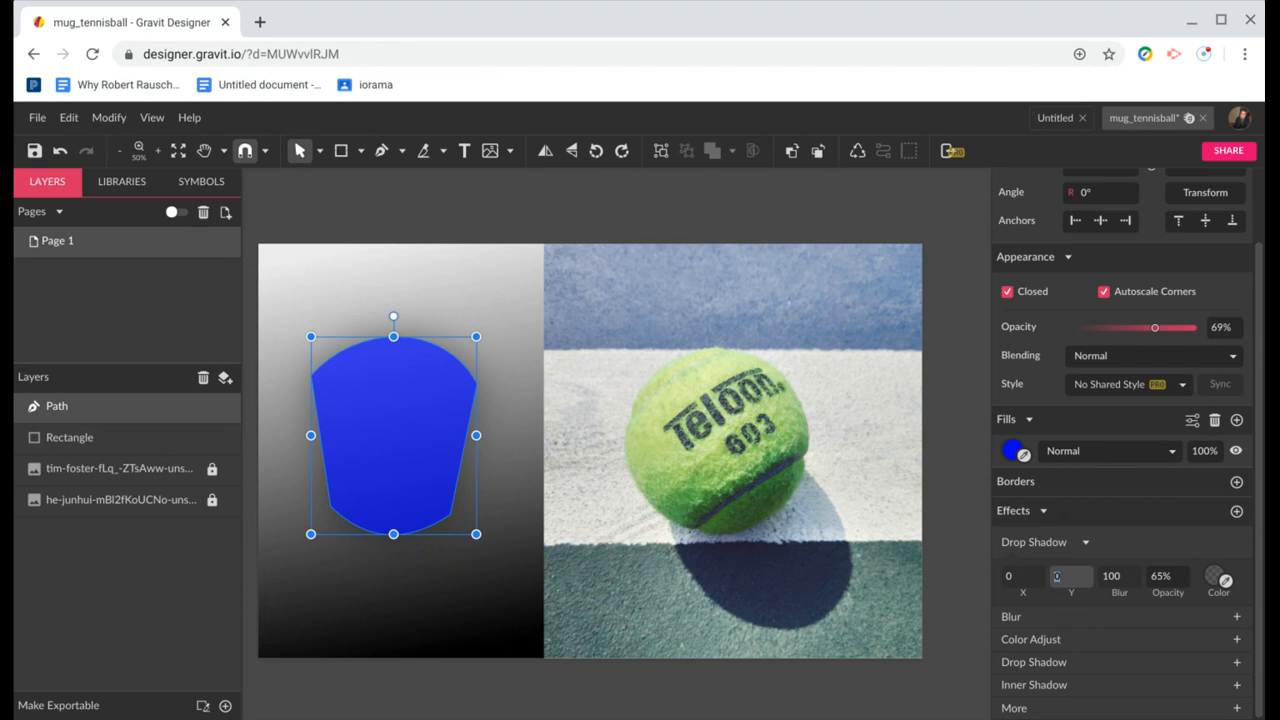
key("Return")
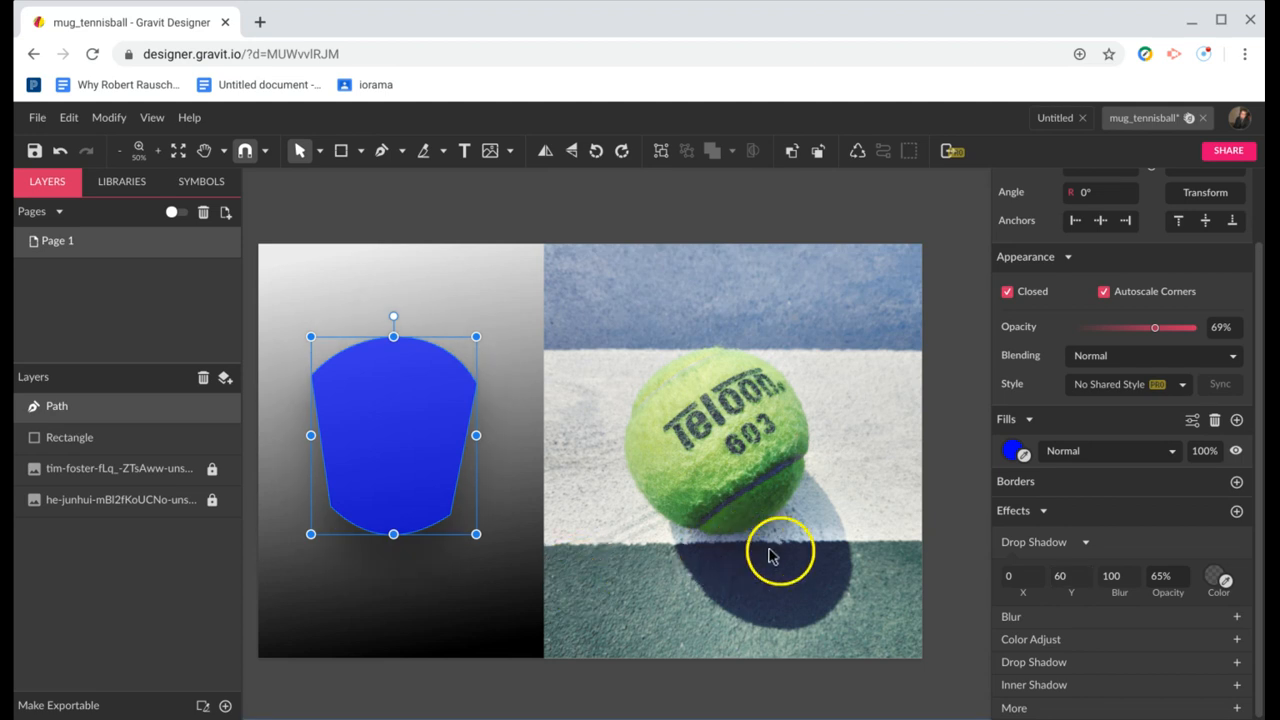
scroll(362, 255, "left", 1)
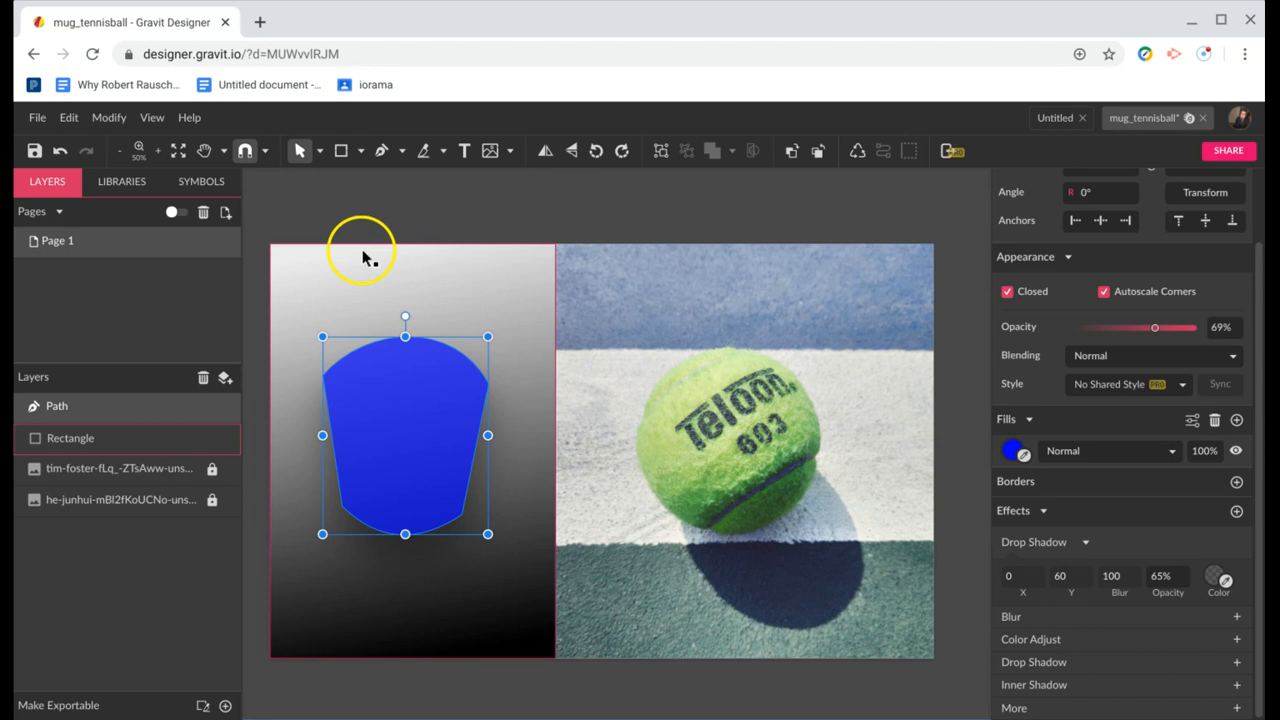
left_click(1024, 575)
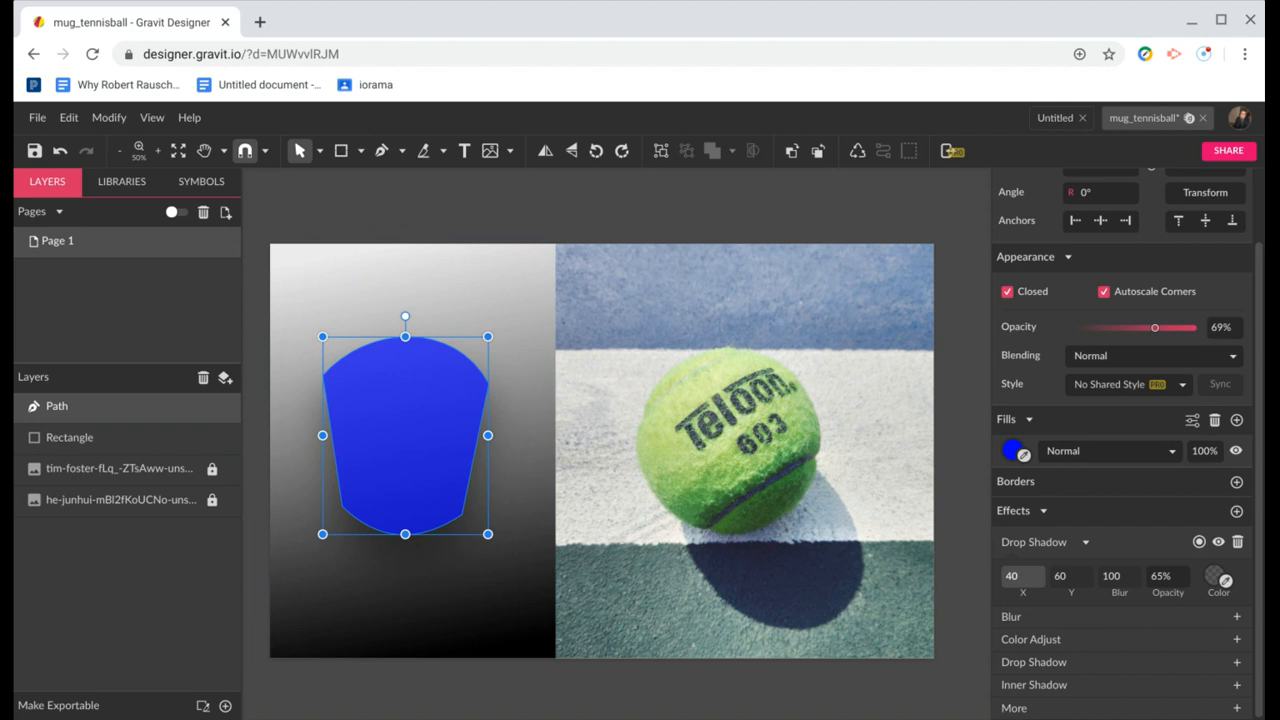
type("40")
key("Return")
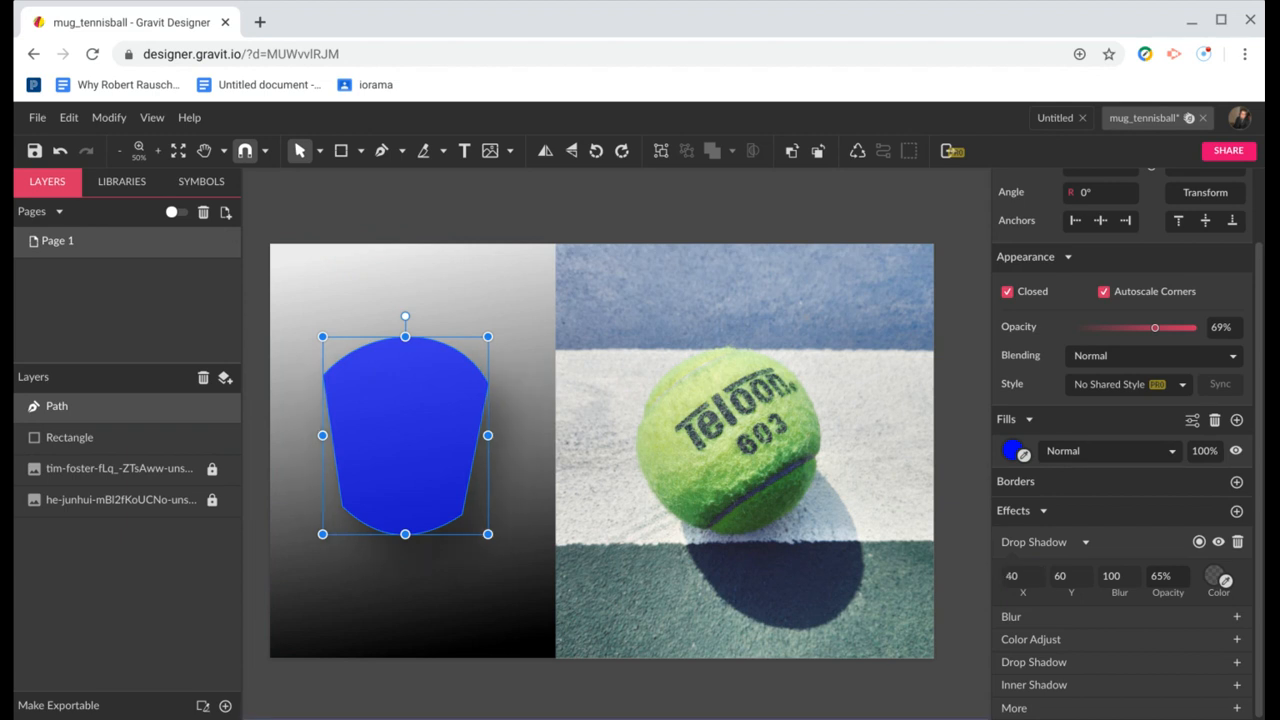
left_click(293, 289)
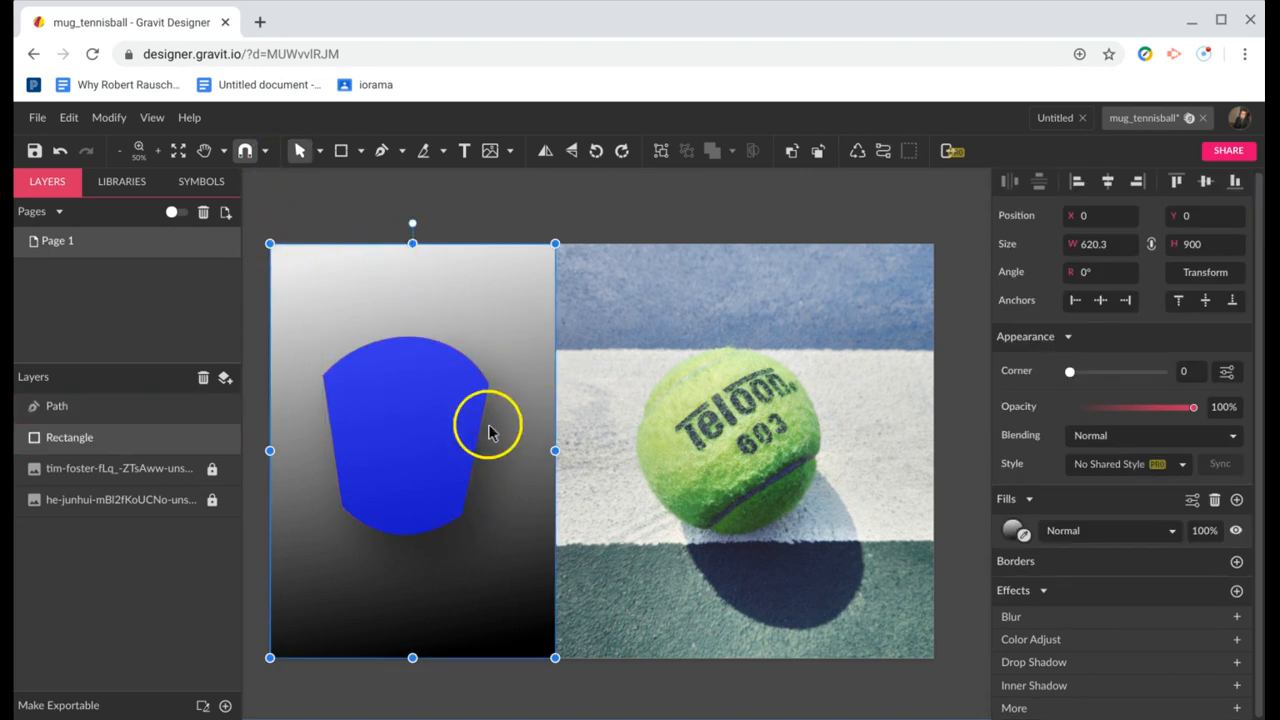
Add an inner shadow with a blur of 60 to the mug path
left_click(430, 451)
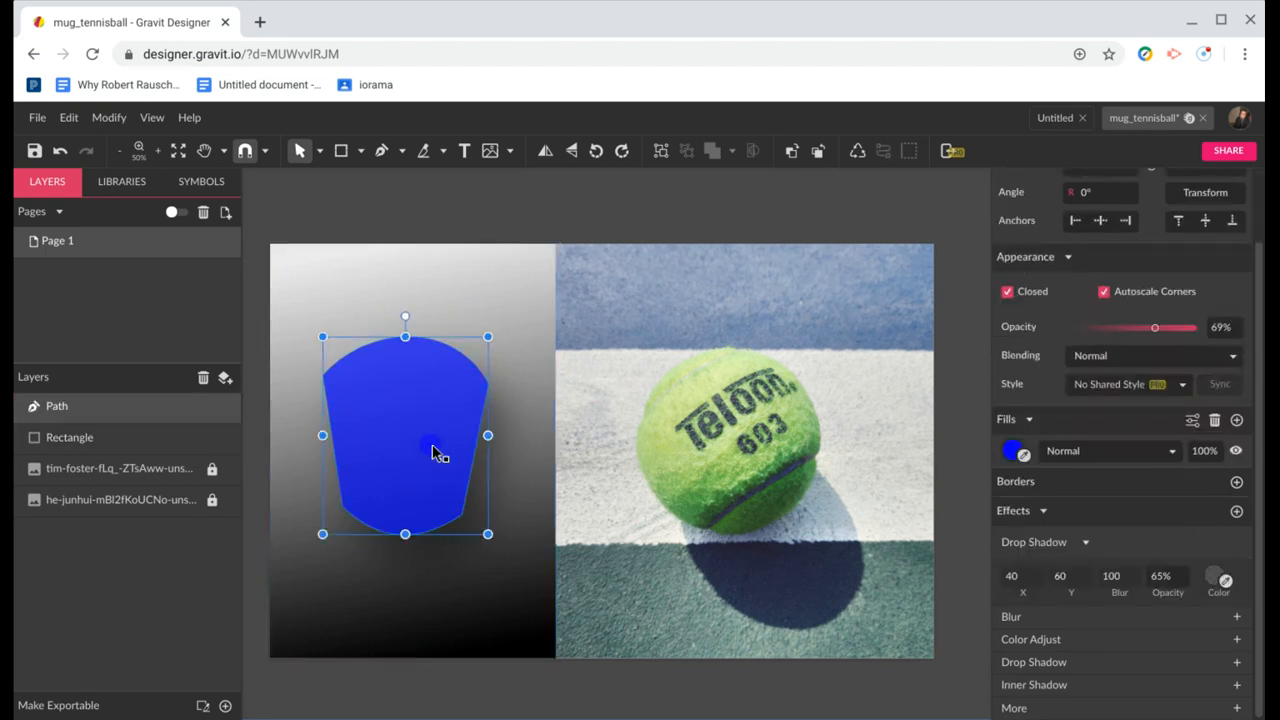
left_click(1120, 682)
left_click(1121, 680)
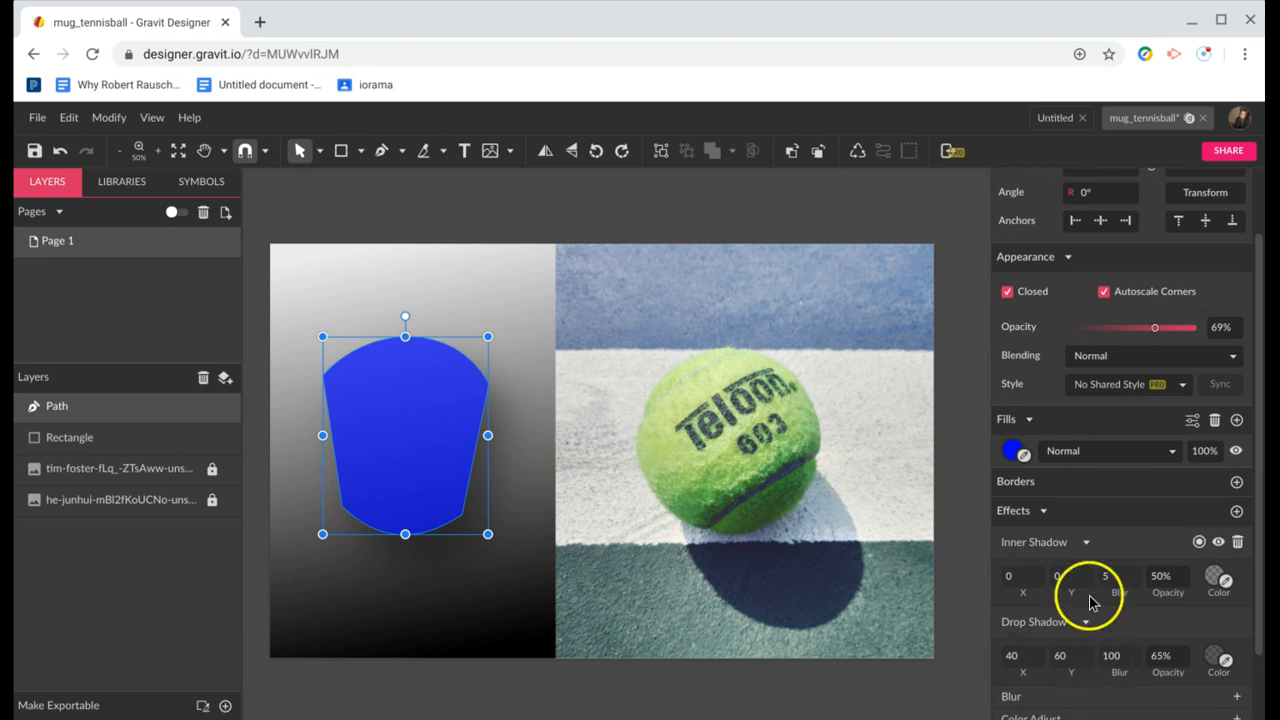
double_click(1115, 574)
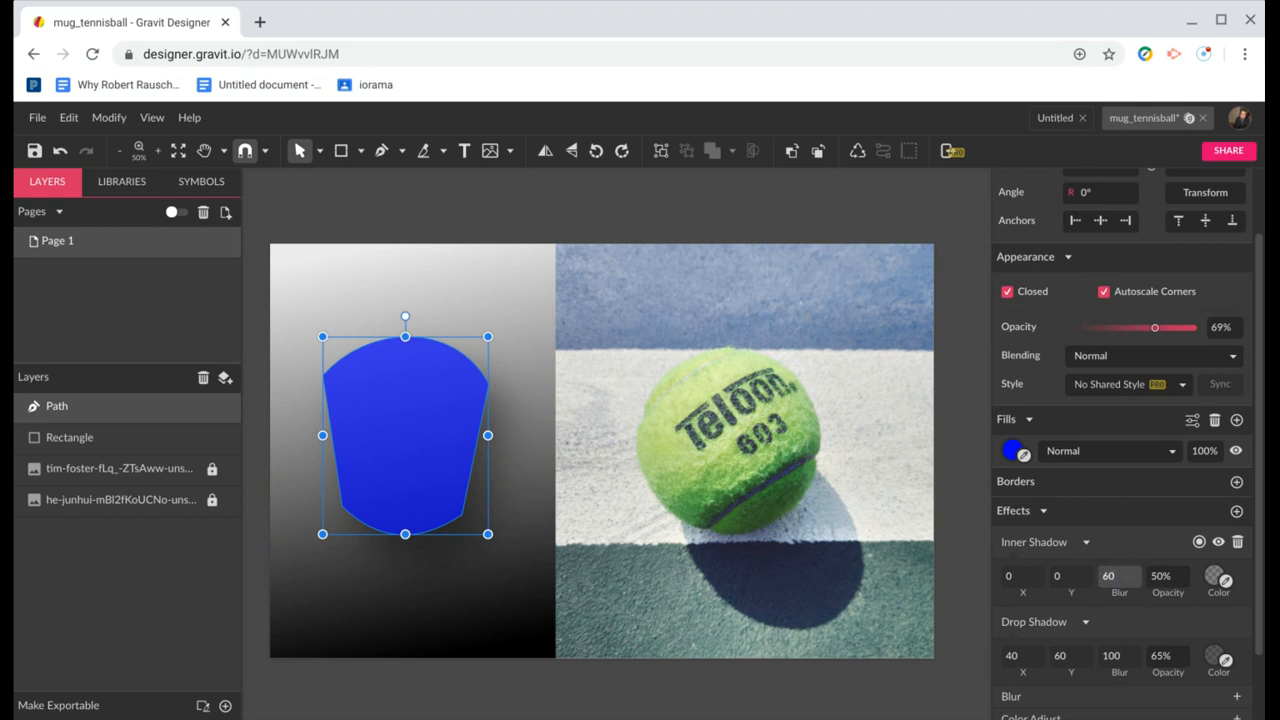
key("Return")
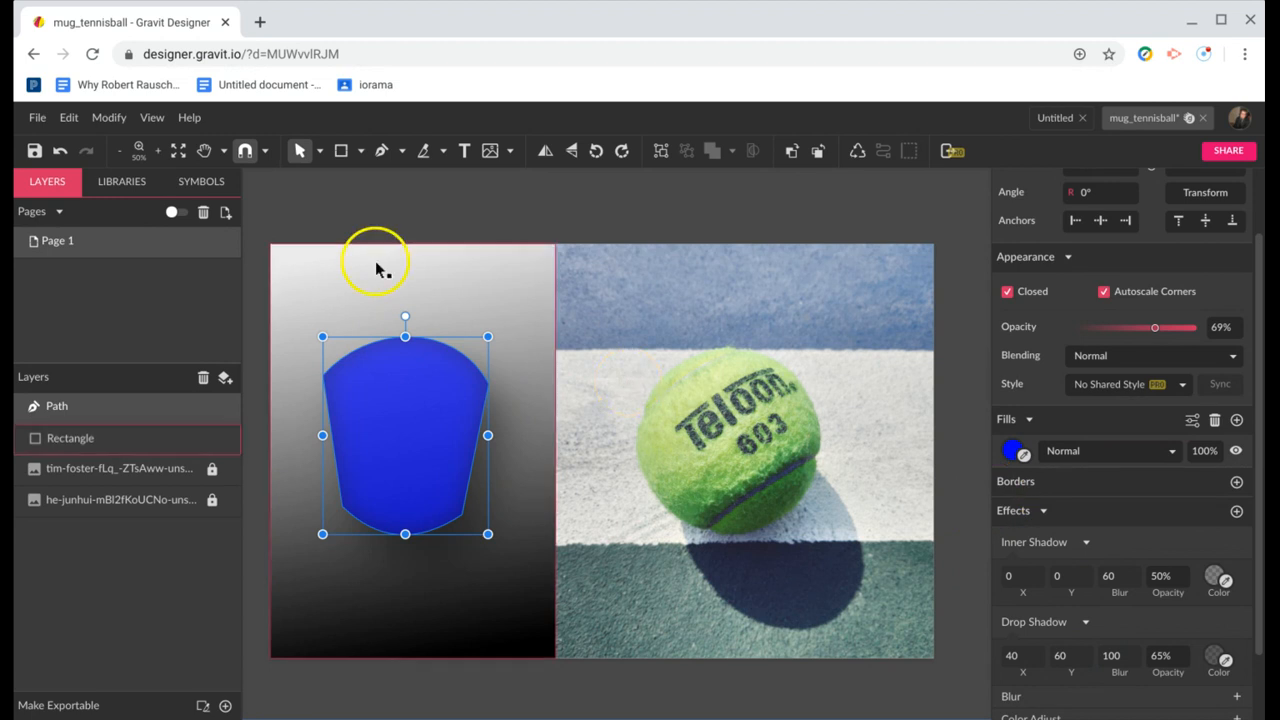
left_click(375, 307)
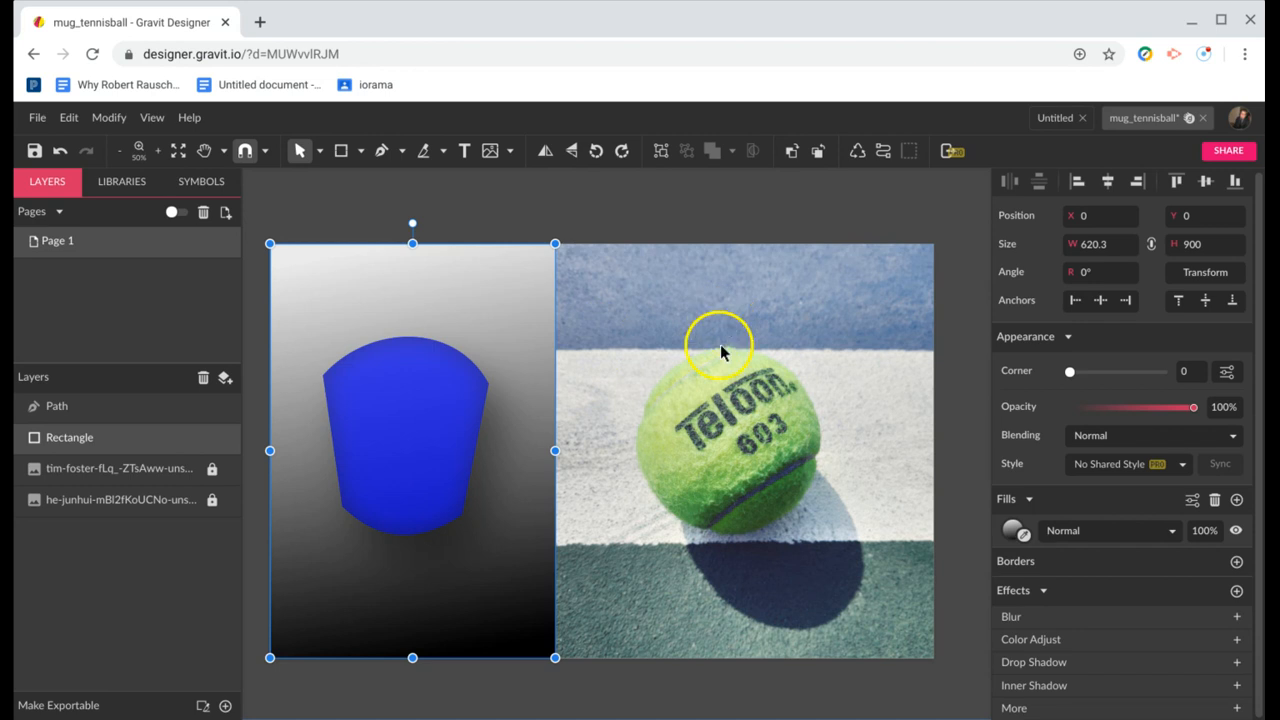
Draw a rectangle about 820 by 900 px covering the tennis ball photo and set its opacity to 50%
left_click(835, 306)
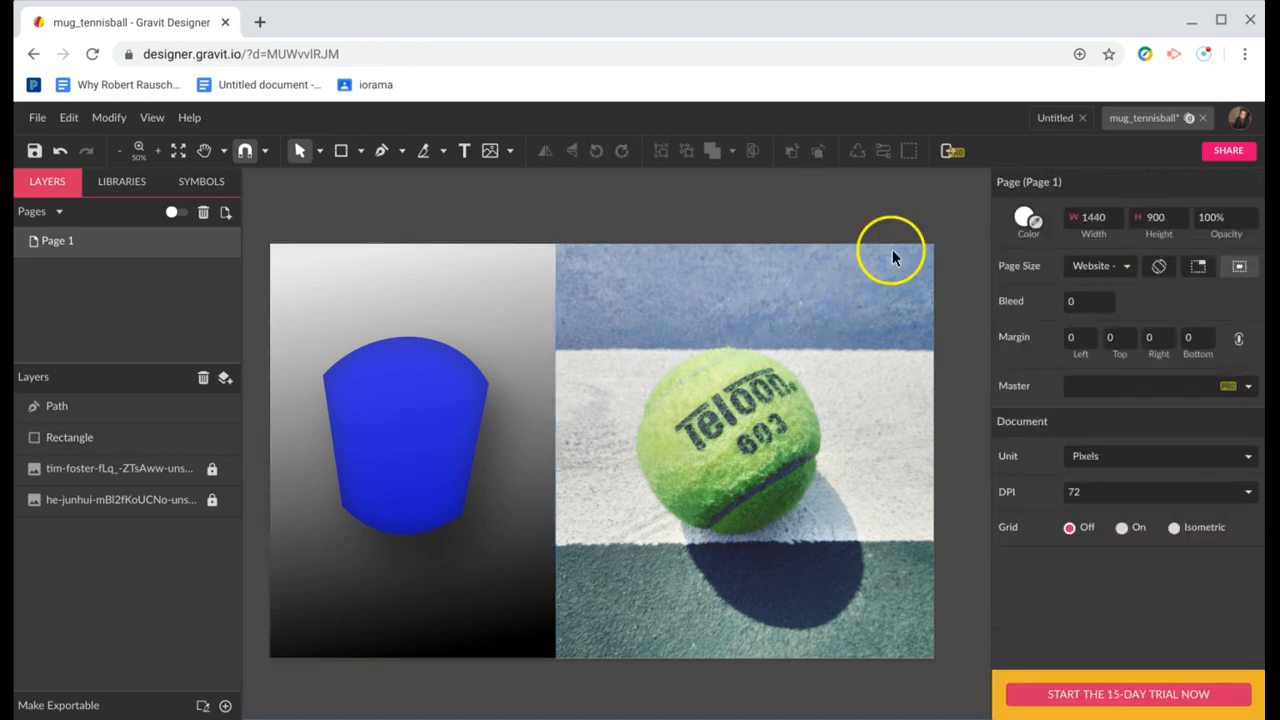
left_click(340, 152)
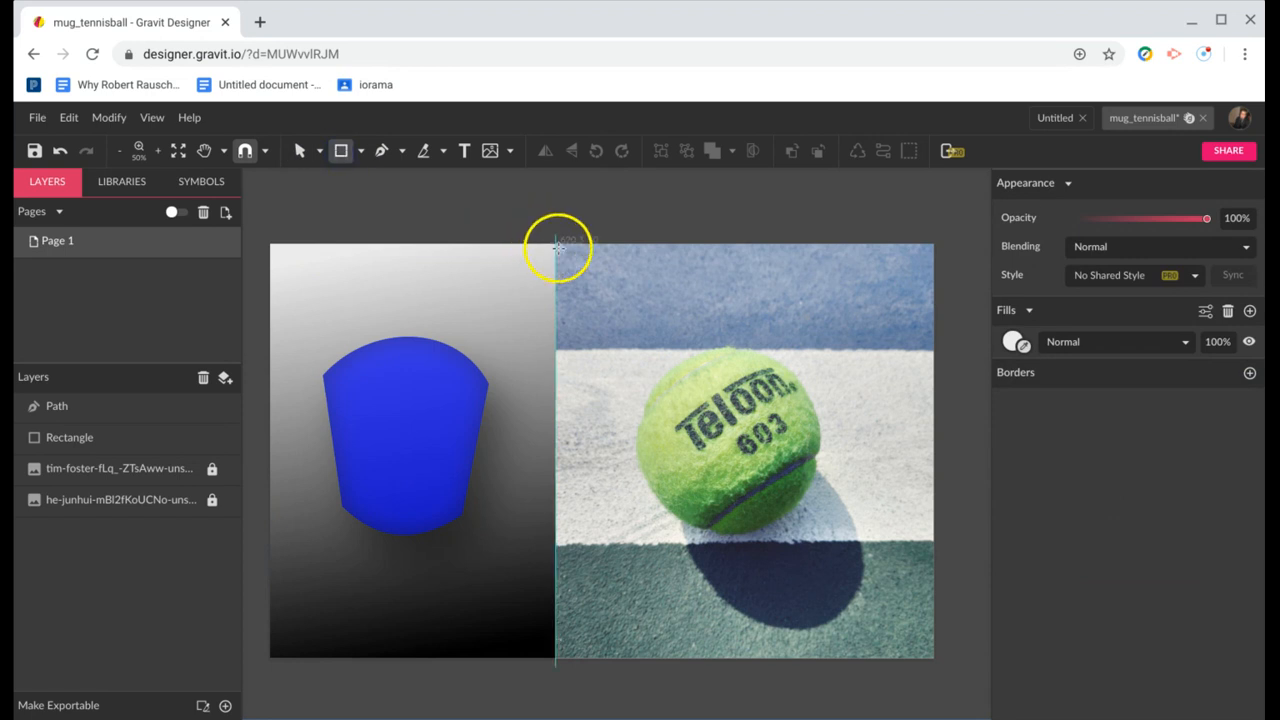
left_click_drag(557, 241, 933, 657)
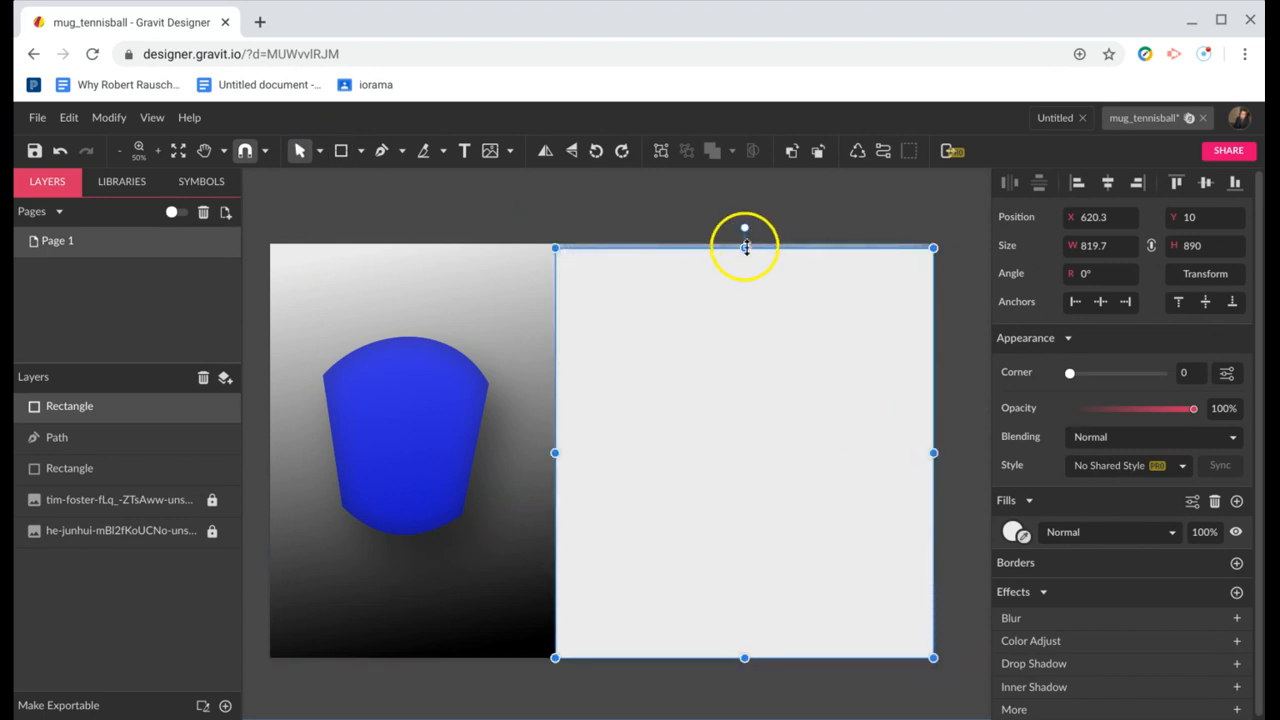
left_click_drag(745, 247, 749, 246)
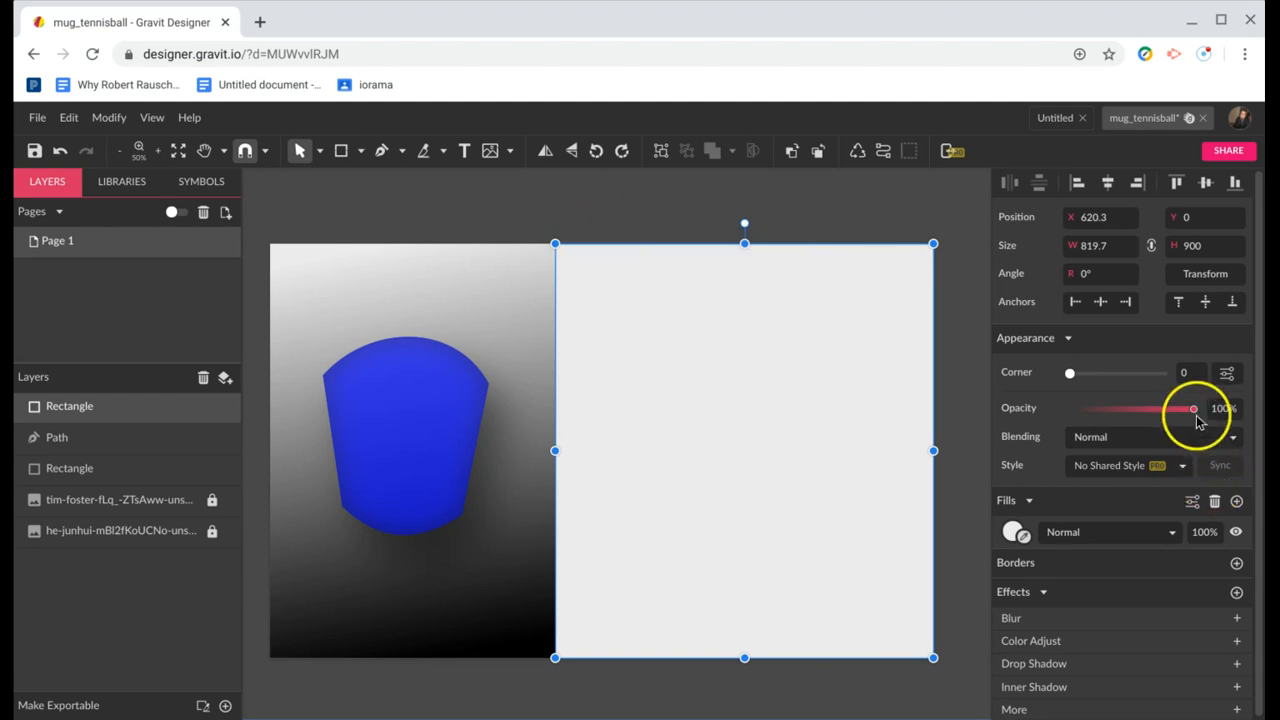
left_click_drag(1193, 410, 1131, 418)
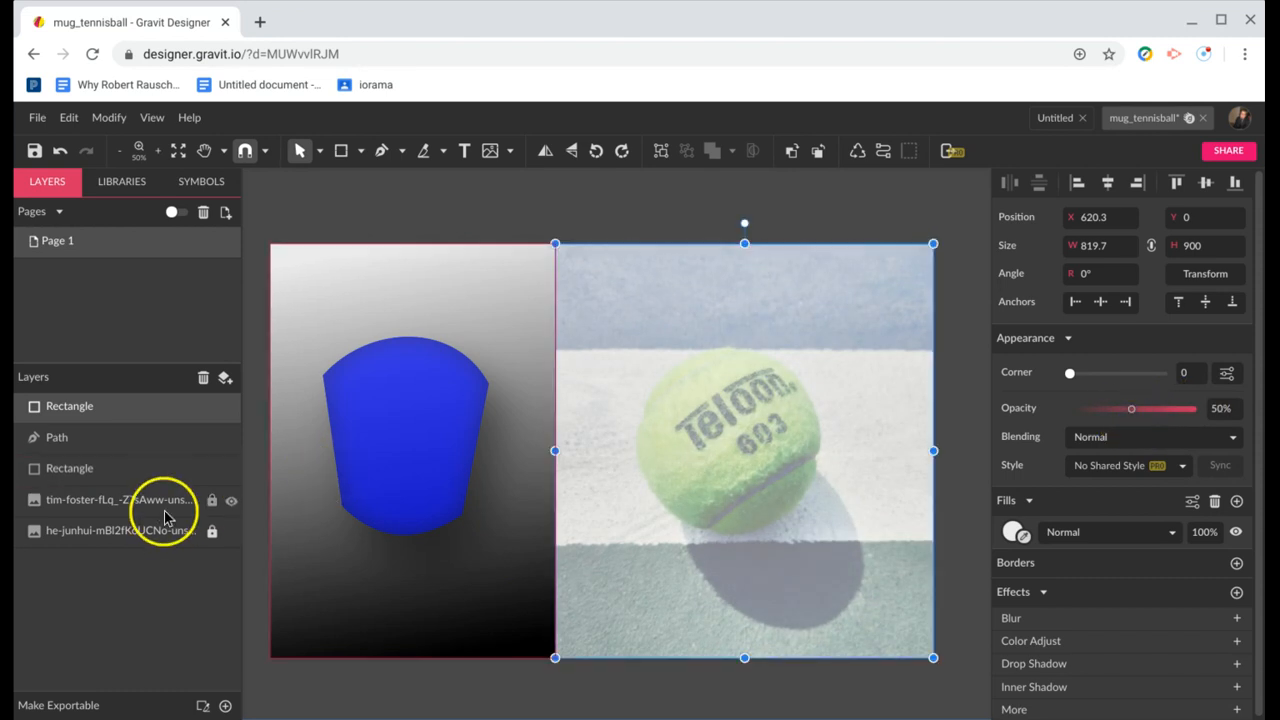
Draw an ellipse about 417 by 376 px over the lower part of the tennis ball
left_click(361, 155)
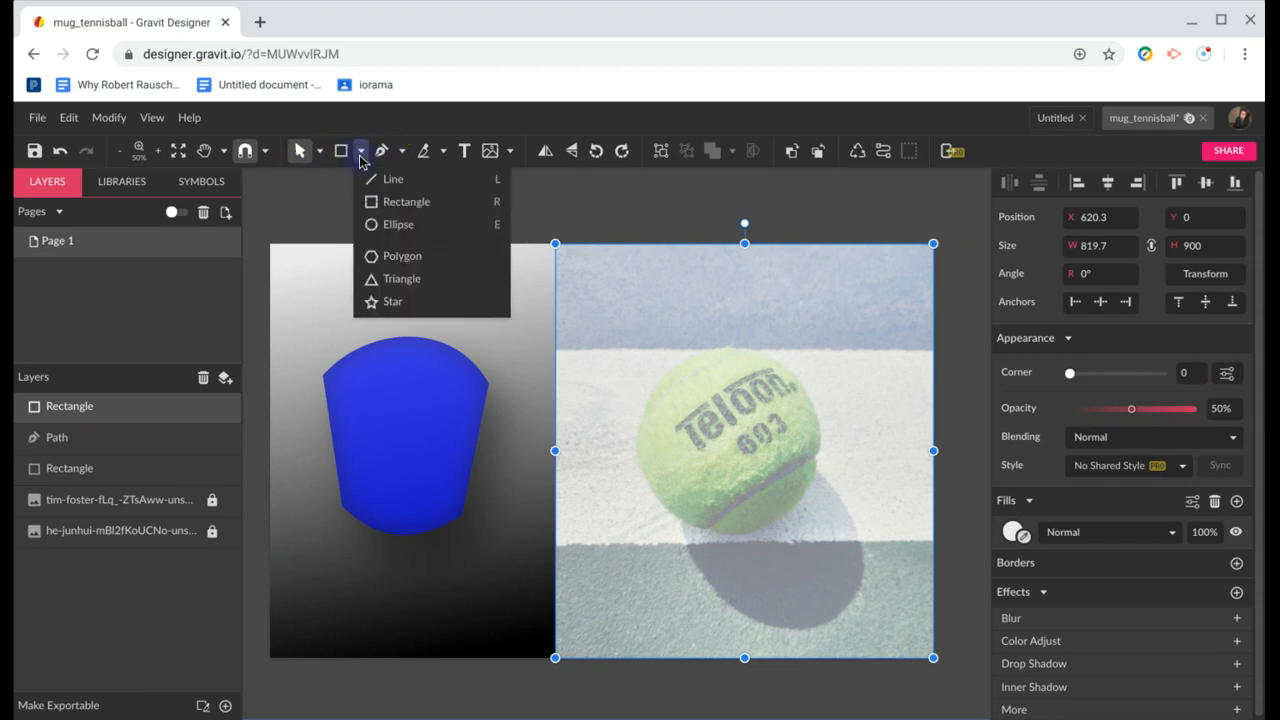
left_click(783, 456)
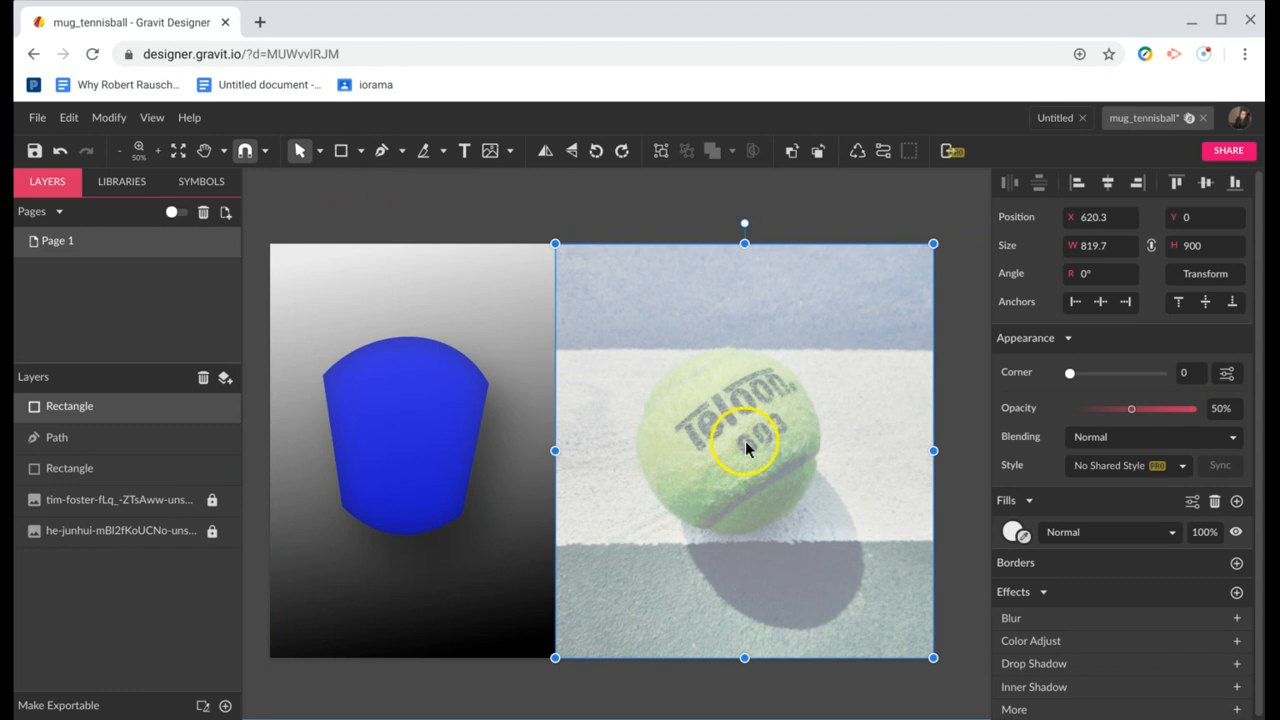
key("e")
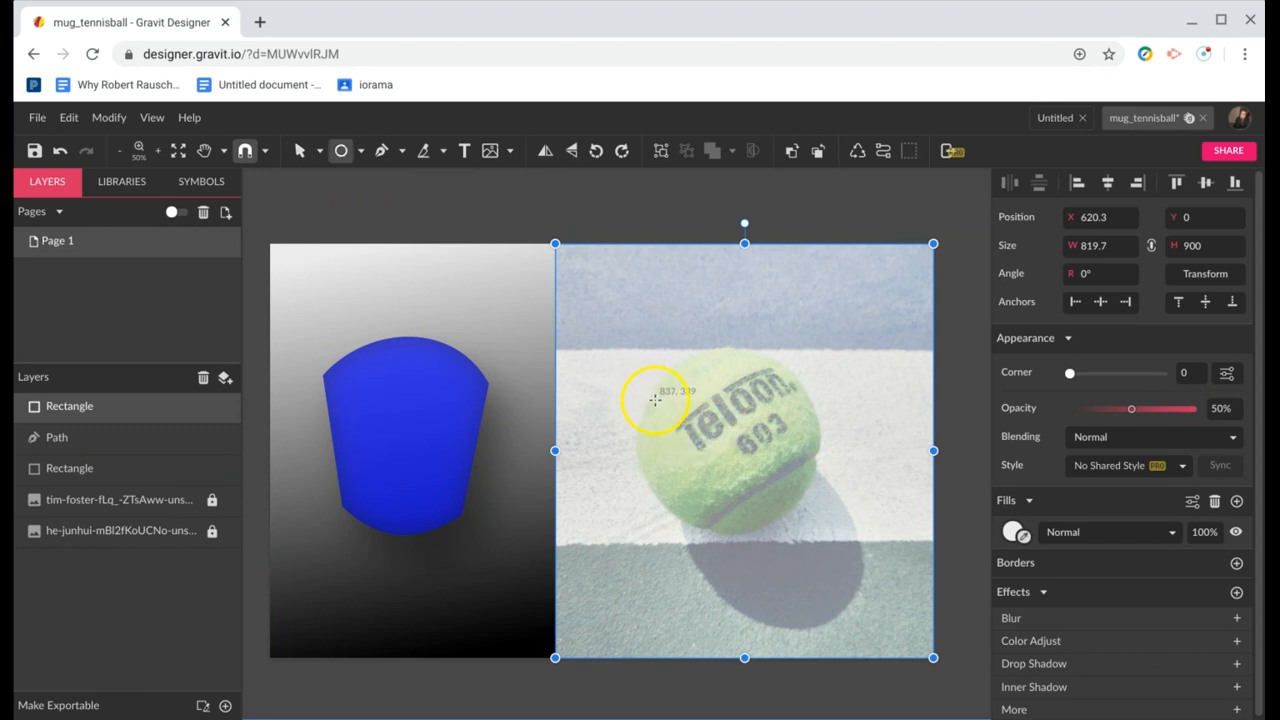
mouse_move(654, 398)
left_mouse_down()
mouse_move(784, 492)
mouse_move(814, 550)
mouse_move(859, 560)
mouse_move(846, 571)
left_mouse_up()
left_click(752, 440)
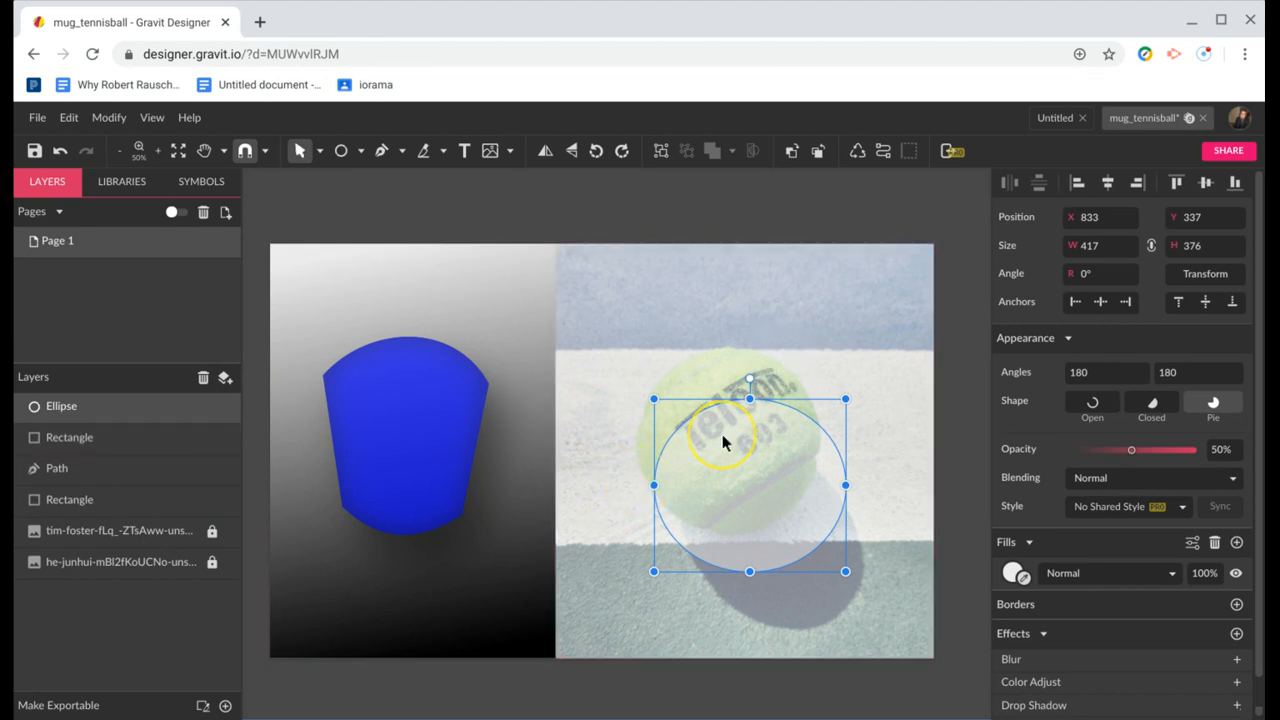
Move the ellipse onto the tennis ball and resize it to about 401 by 400 px to match the ball's outline
left_click_drag(724, 443, 703, 389)
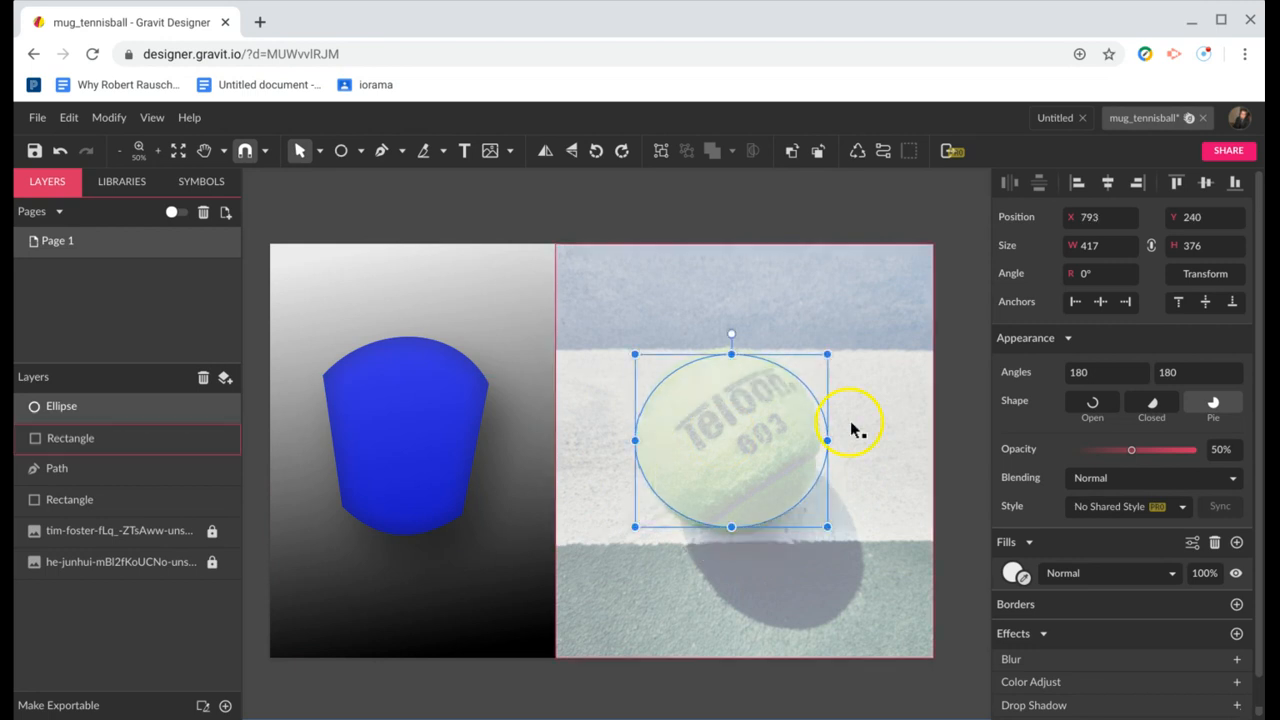
left_click_drag(827, 440, 821, 443)
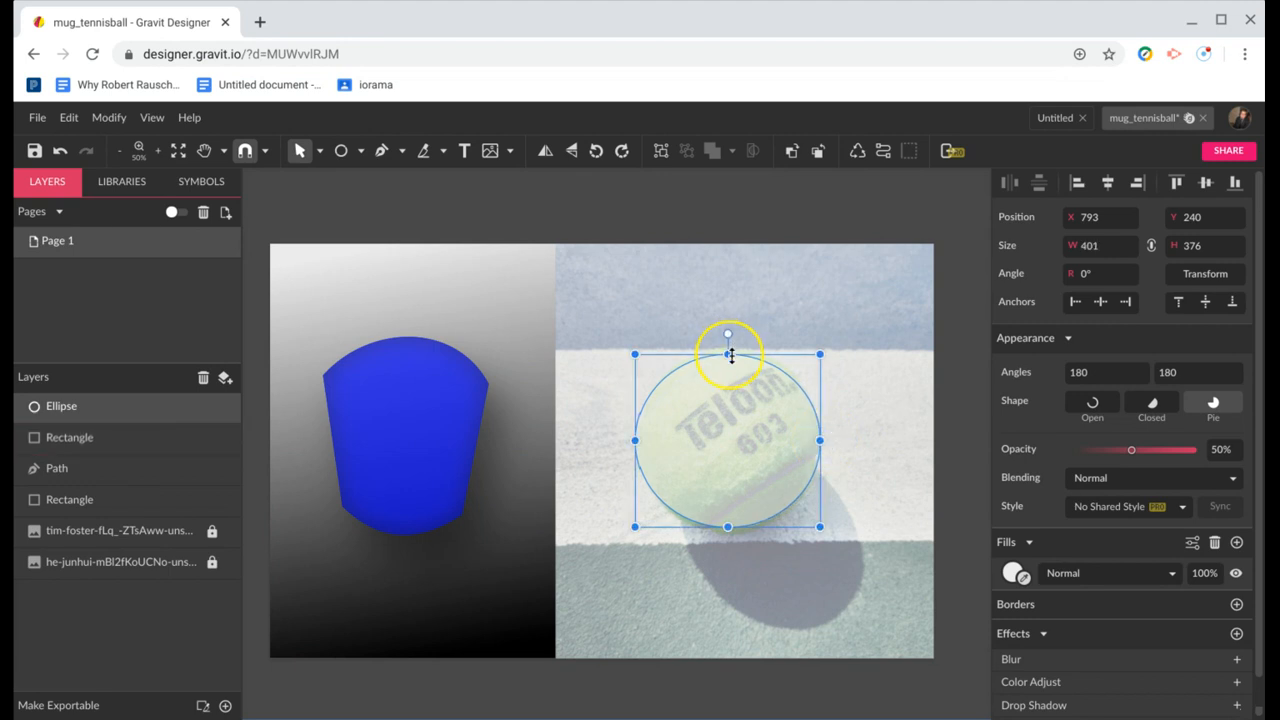
left_click_drag(731, 354, 731, 350)
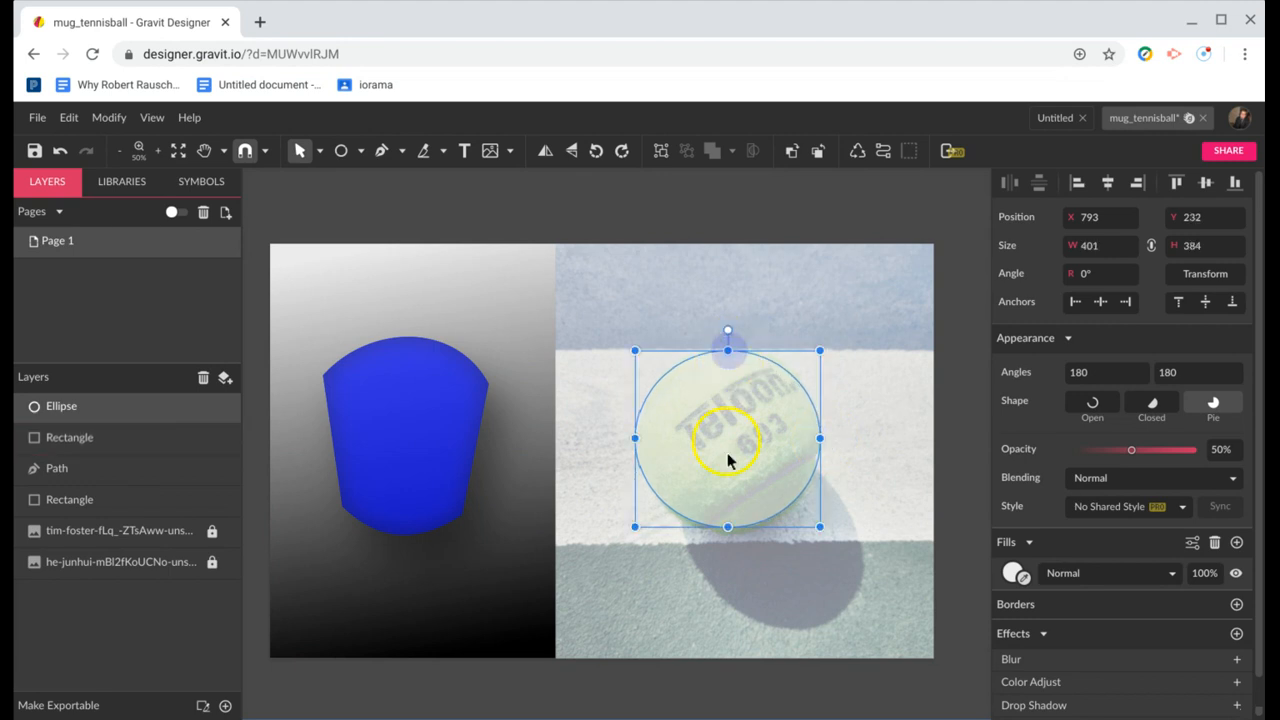
left_click_drag(727, 525, 726, 536)
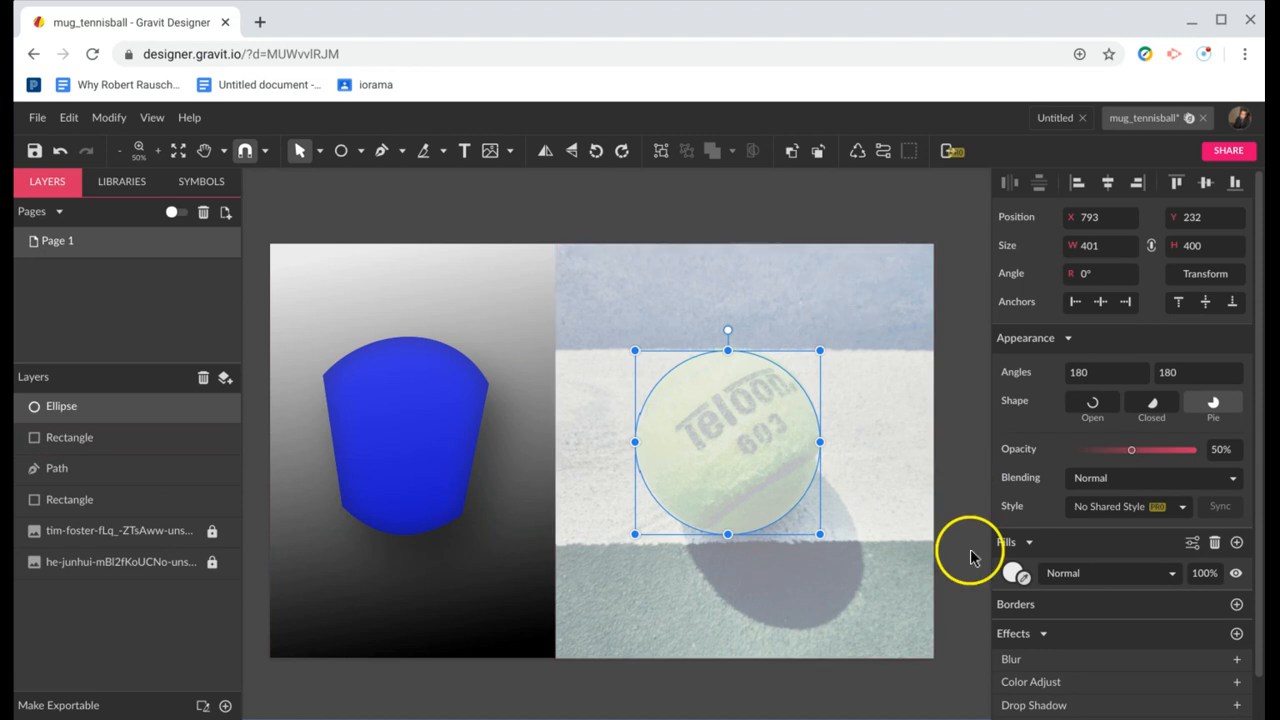
Fill the tennis ball ellipse with the yellowish green #66FF00
left_click(1015, 575)
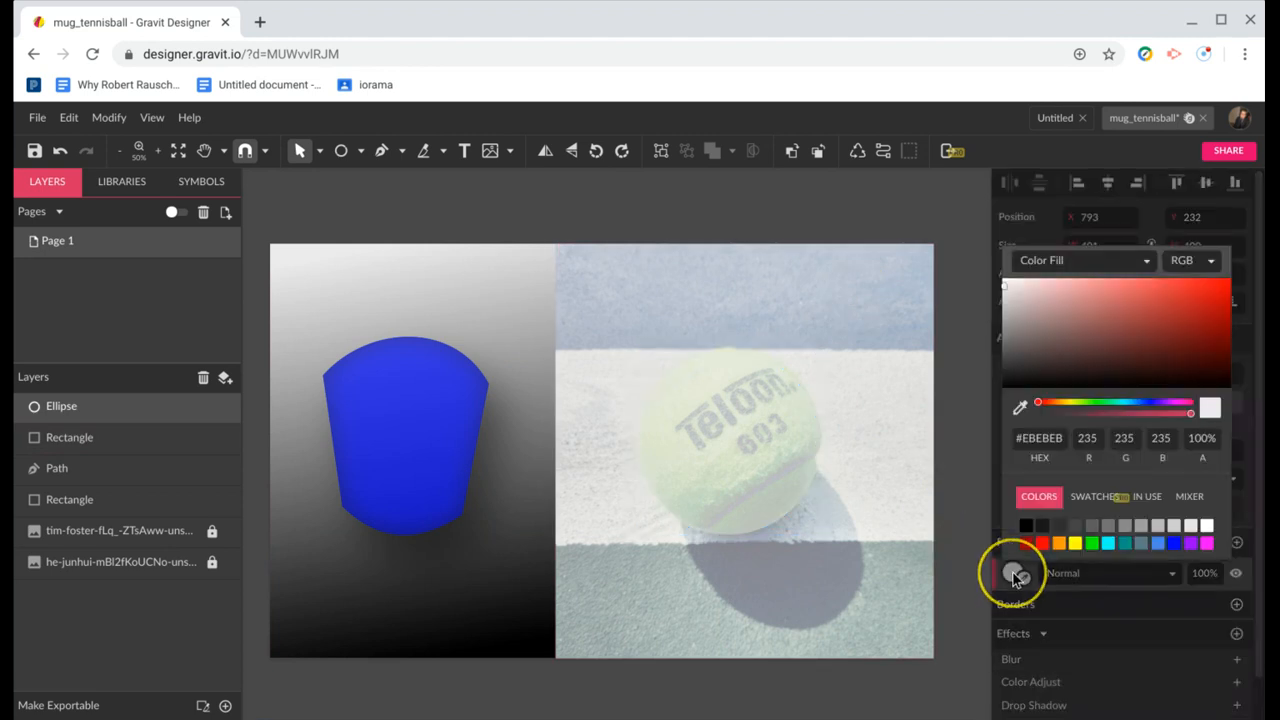
left_click(1091, 543)
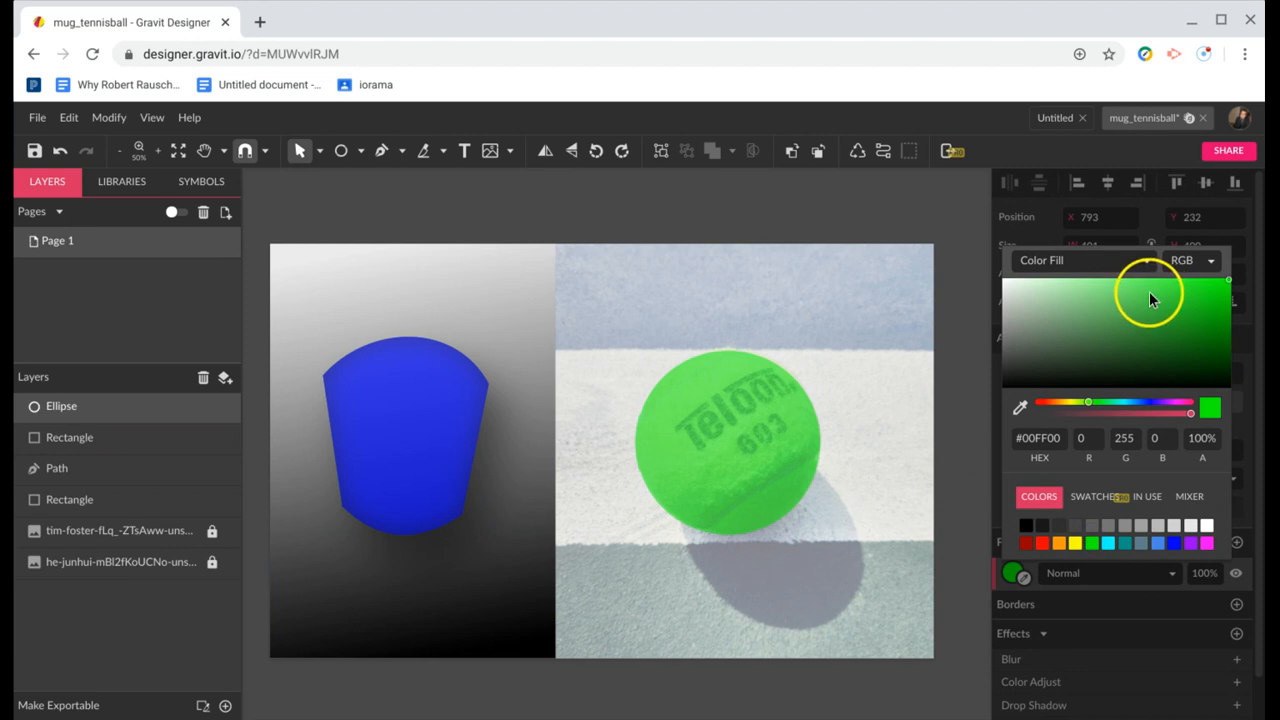
left_click(1079, 401)
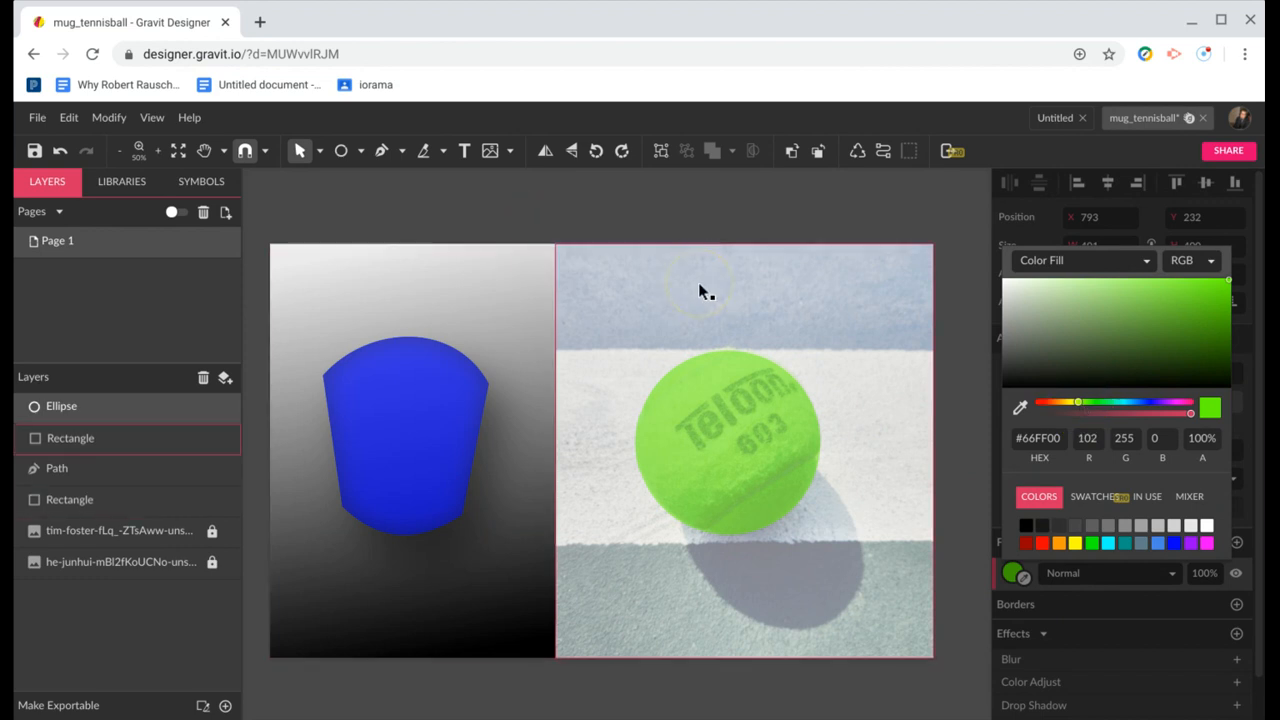
left_click(717, 456)
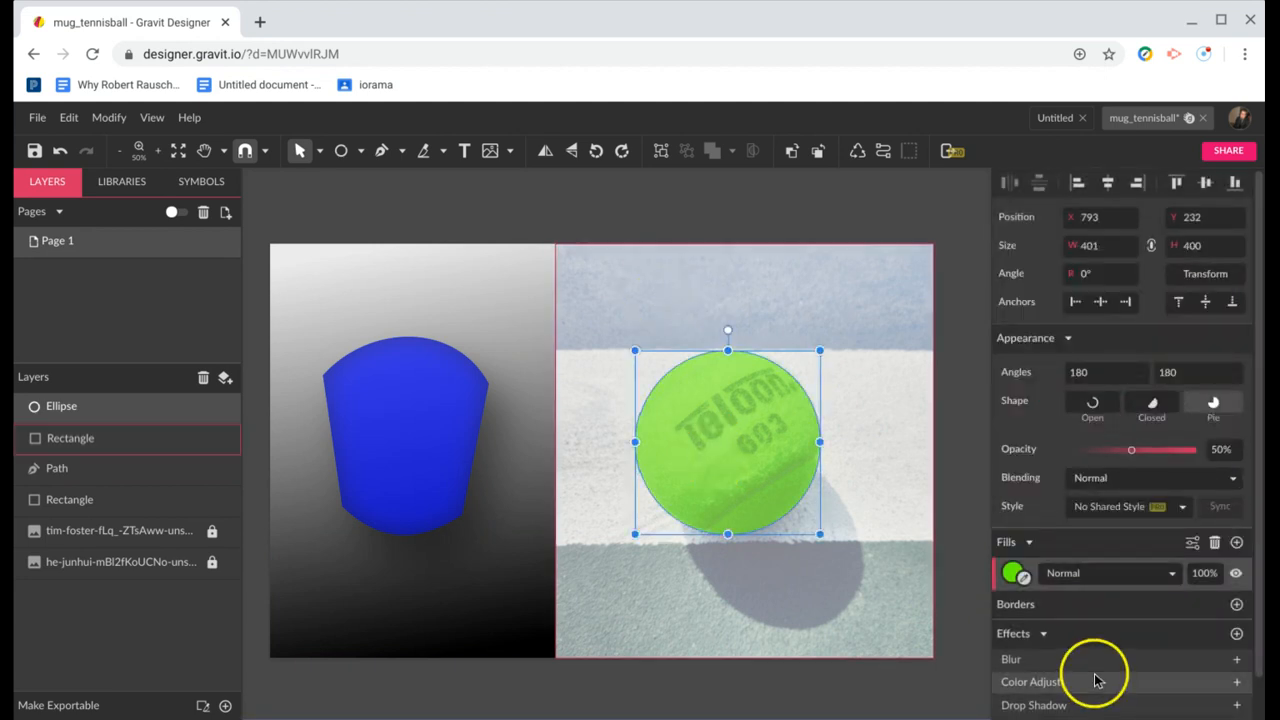
Add a drop shadow with a blur of 100 to the green ellipse
scroll(1098, 668, "down", 1)
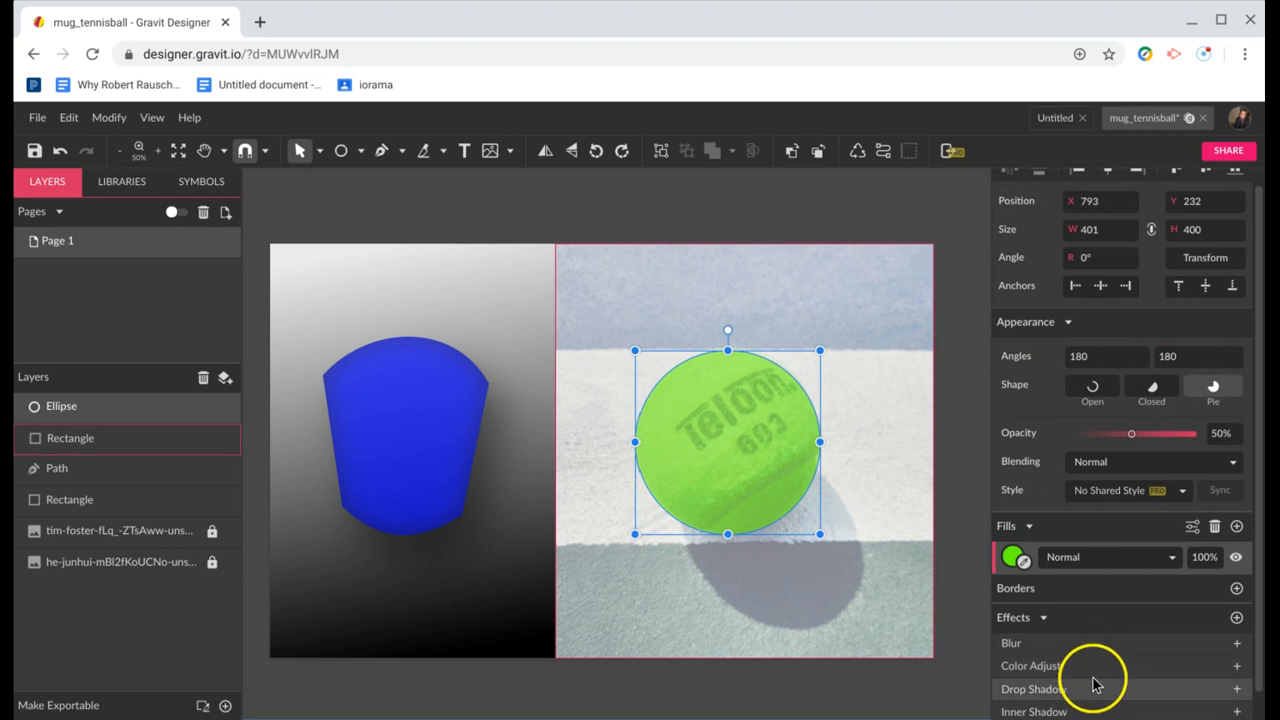
left_click(1093, 686)
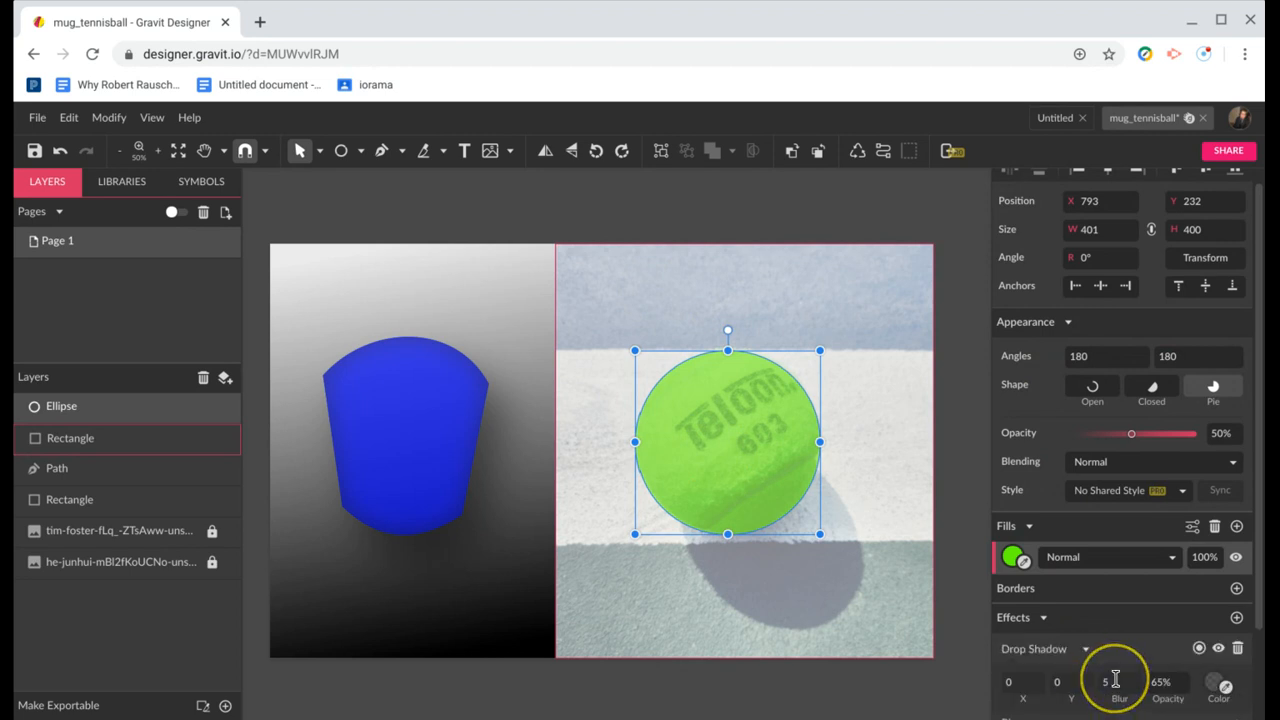
scroll(1116, 680, "down", 2)
left_click(1109, 572)
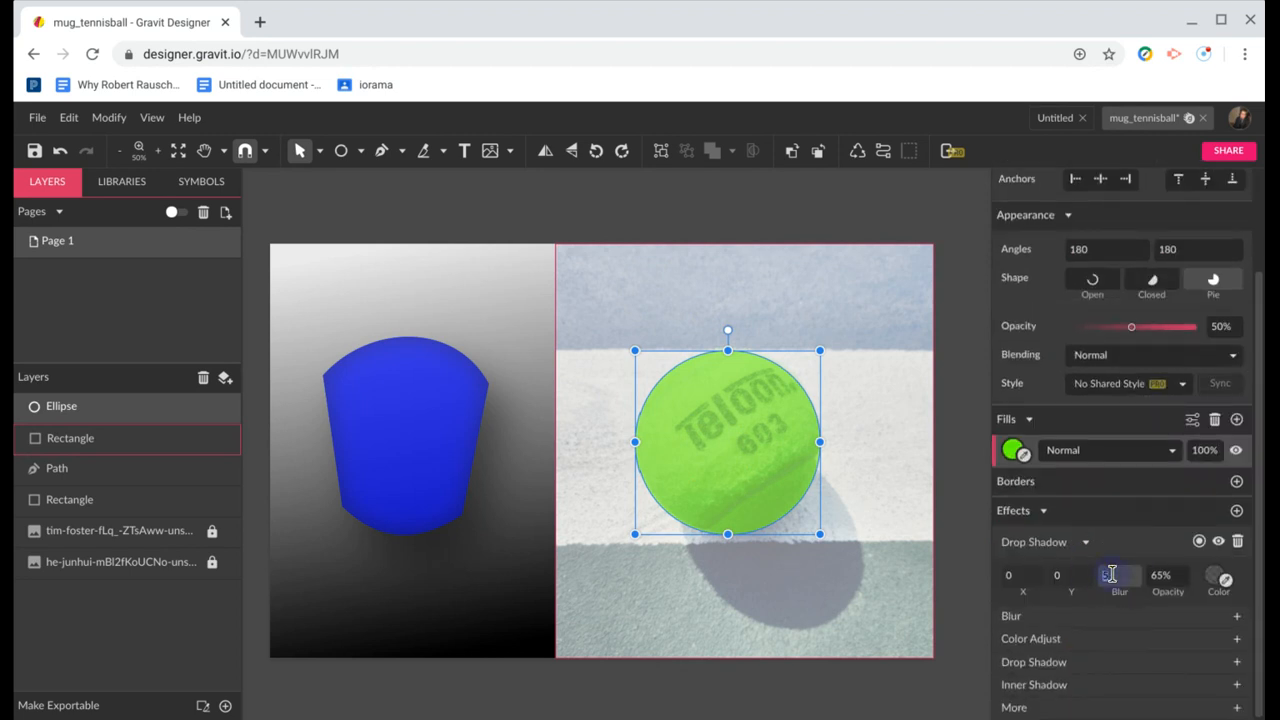
type("100")
key("Return")
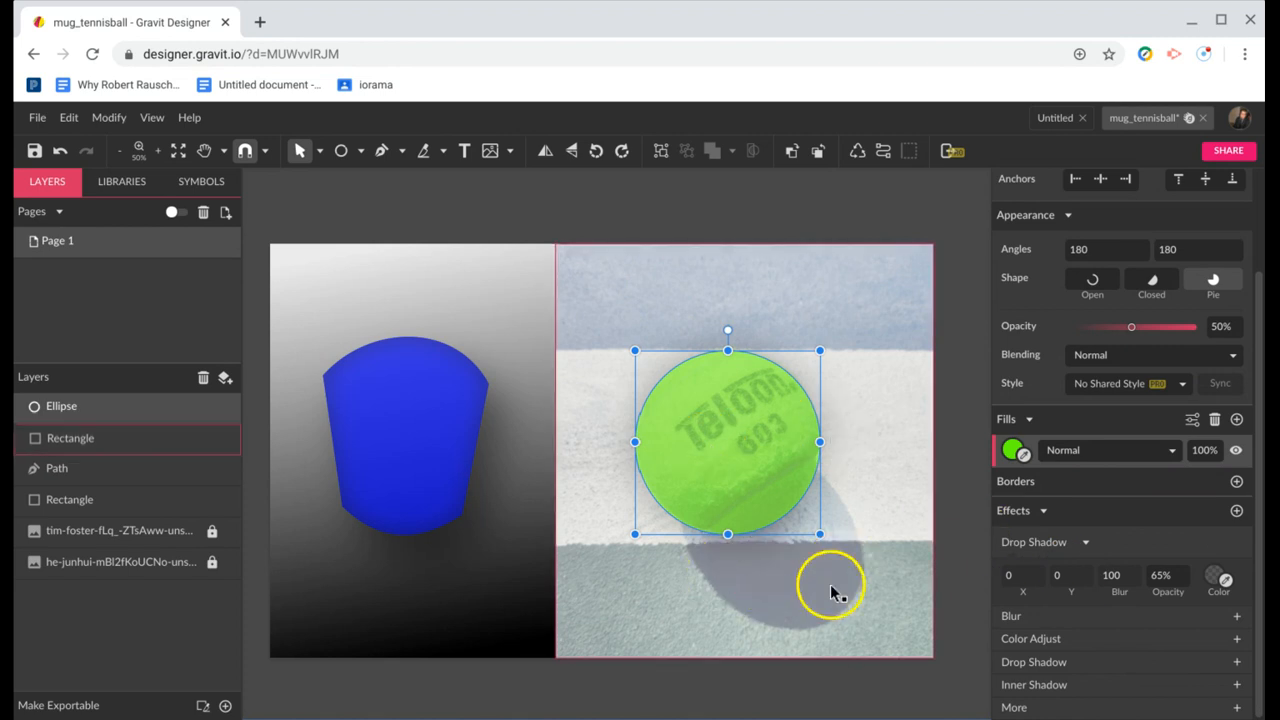
Offset the ellipse's drop shadow by 200 in Y and, after trying 50, by 70 in X
double_click(1066, 575)
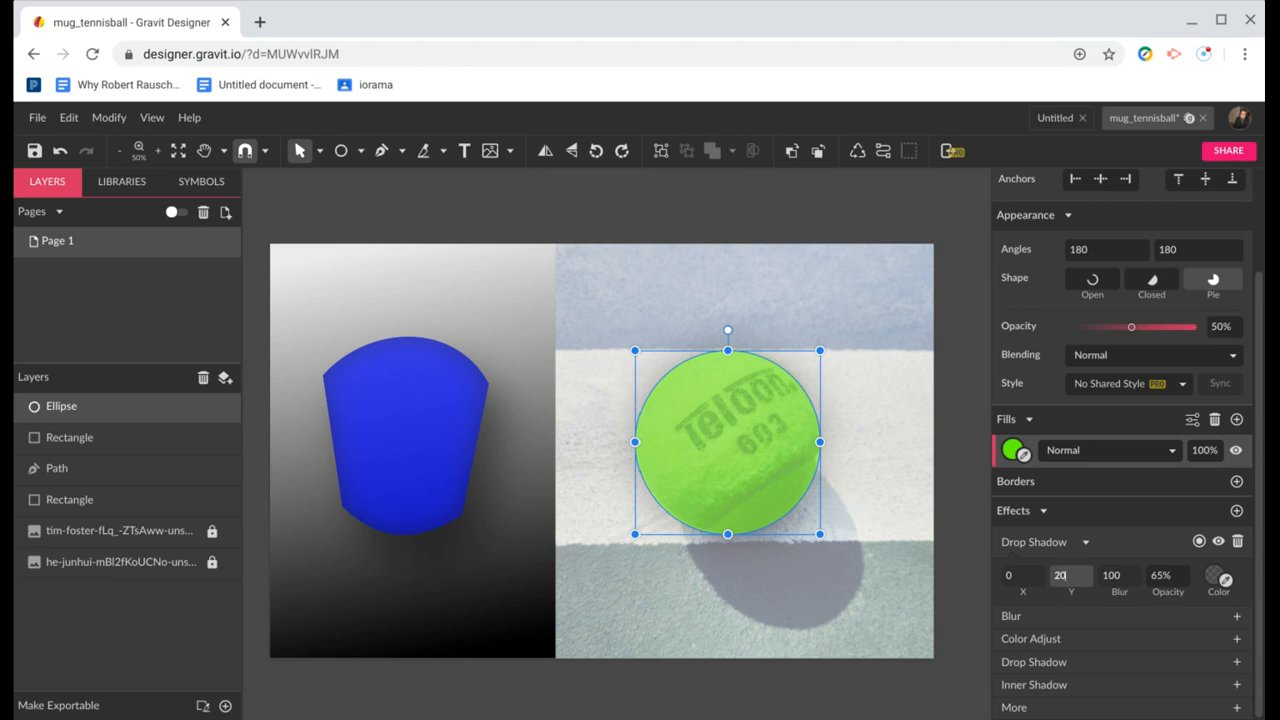
key("Return")
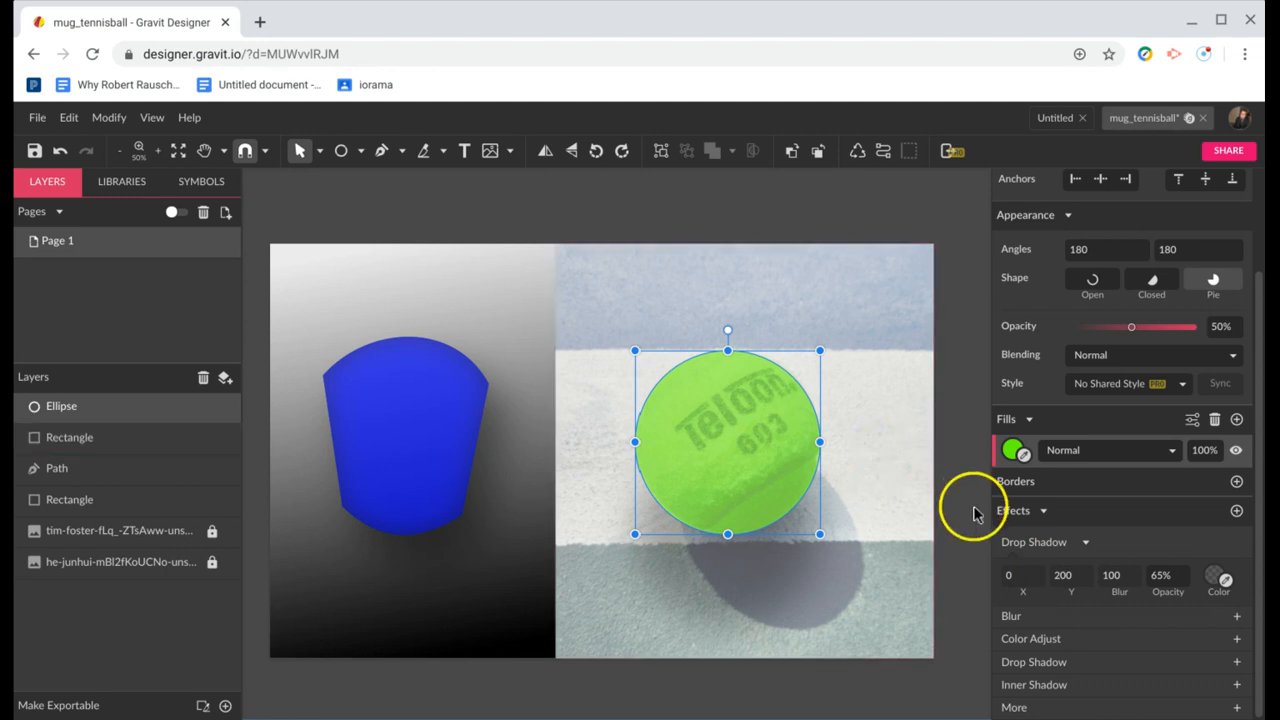
left_click(1020, 578)
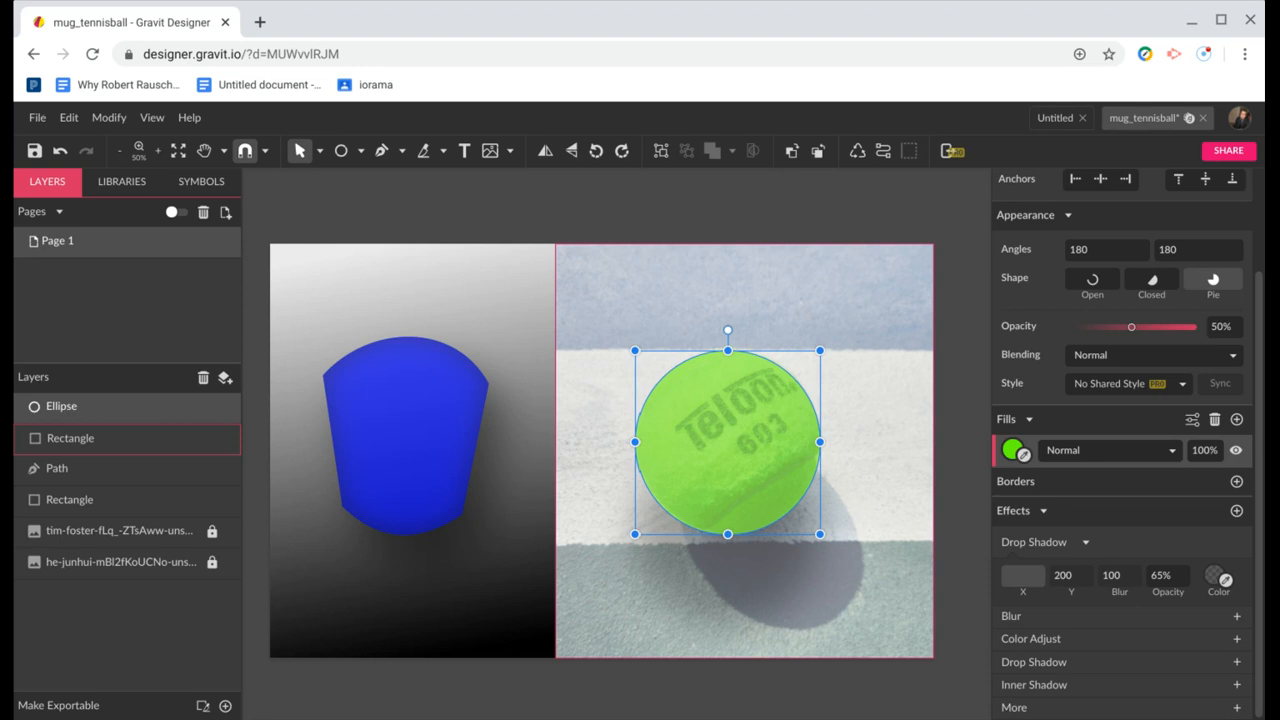
key("Return")
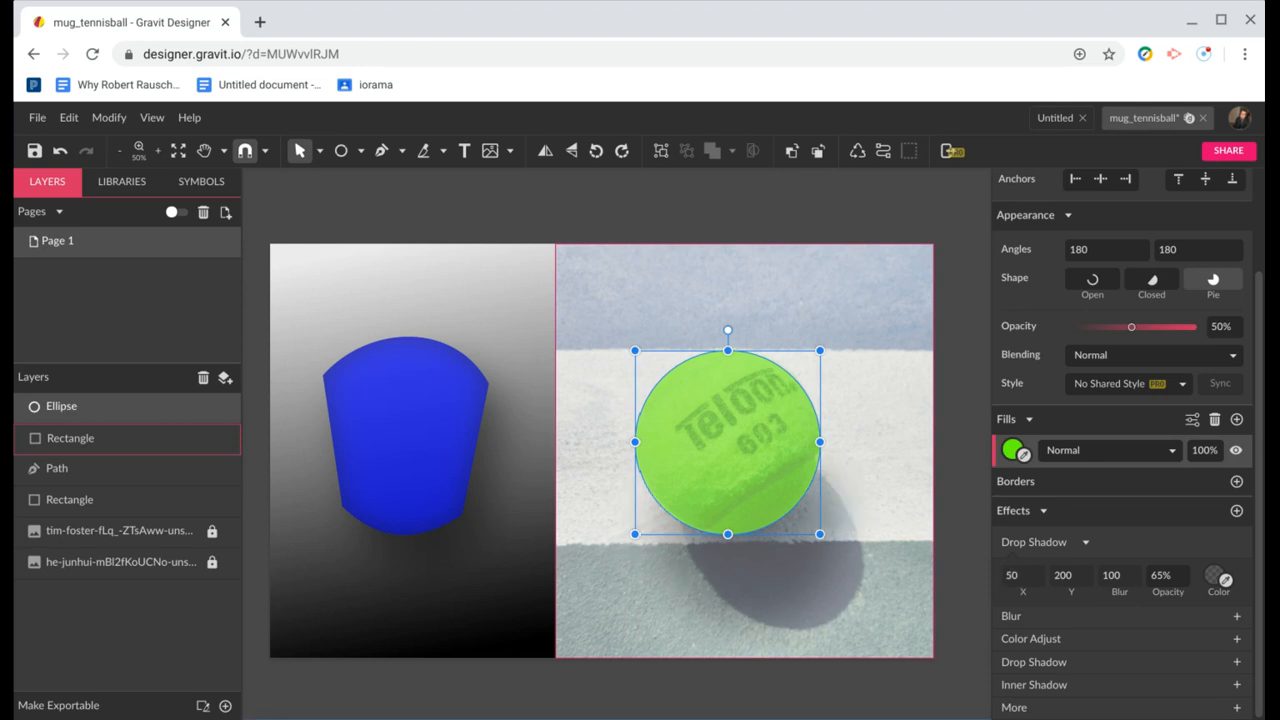
left_click(1015, 578)
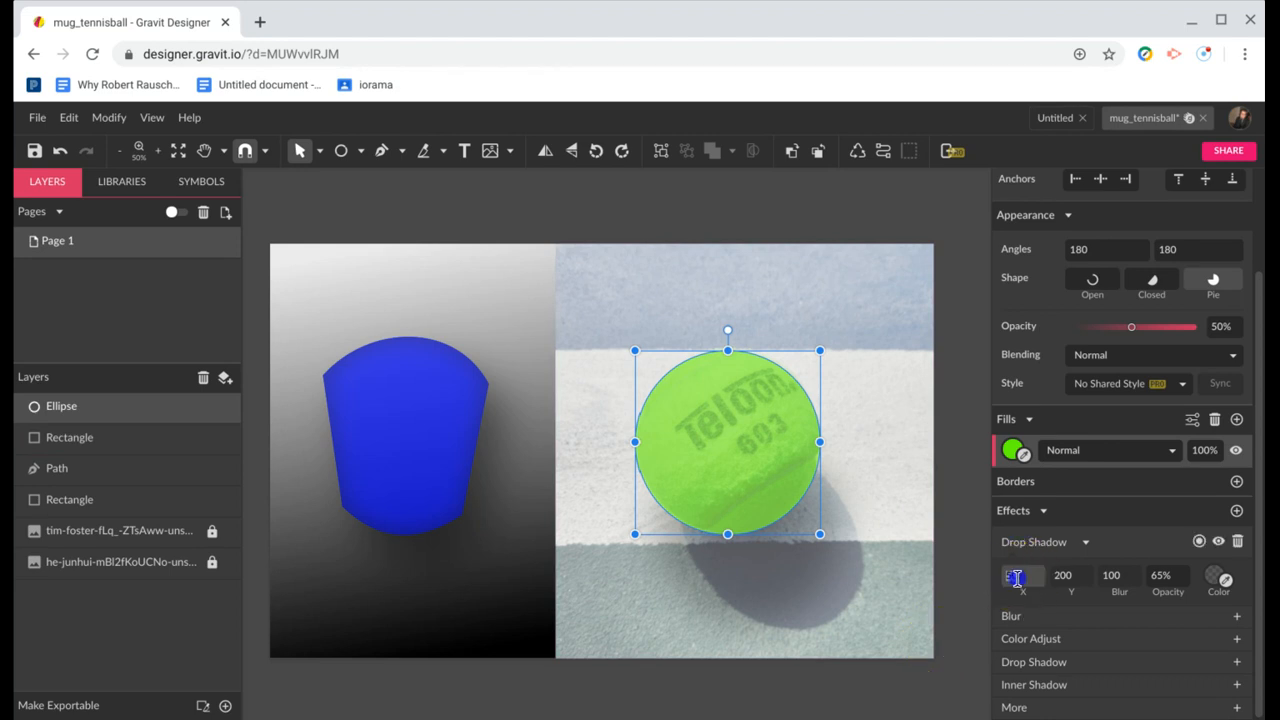
key("BackSpace")
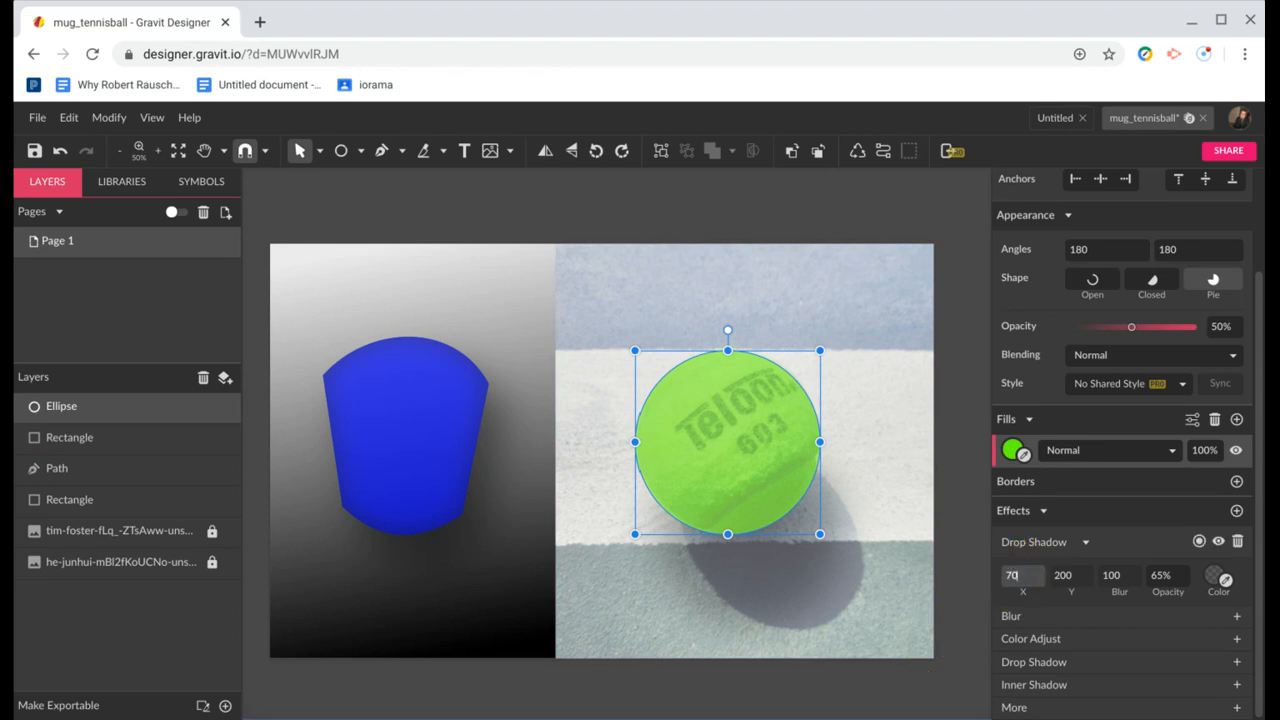
key("Return")
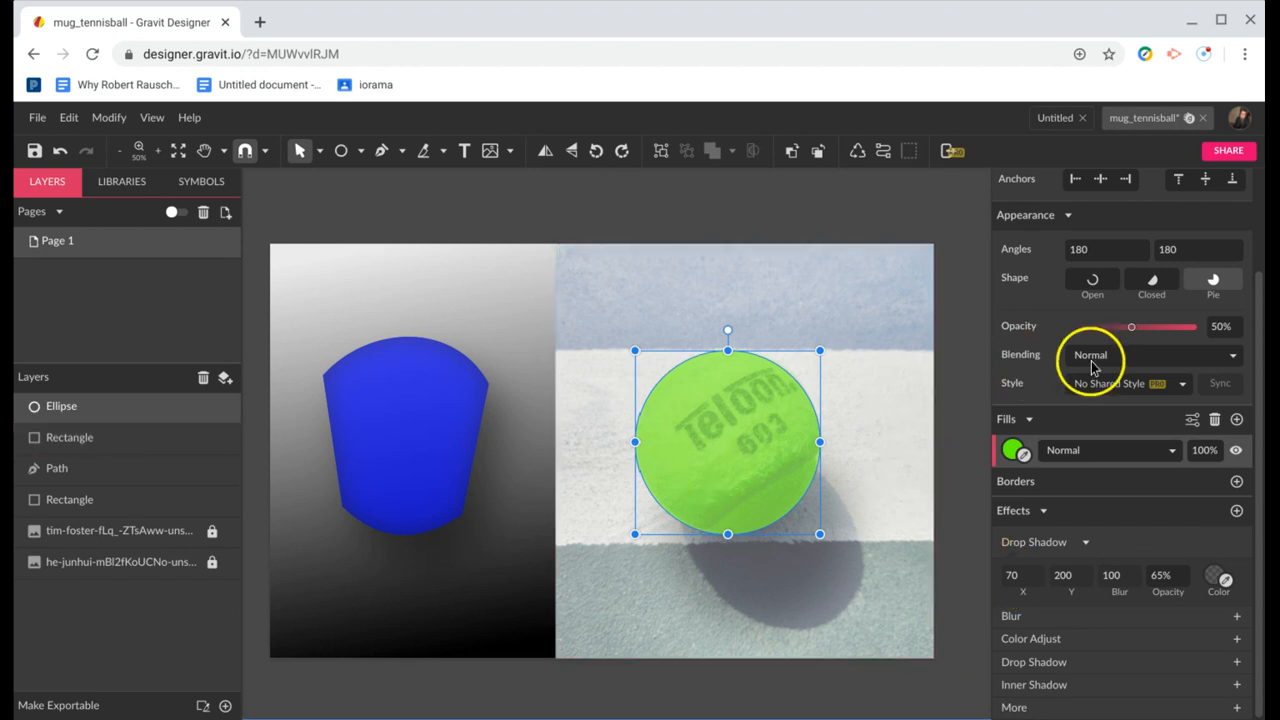
Set the opacity of the background rectangle behind the tennis ball to 100%
left_click(822, 289)
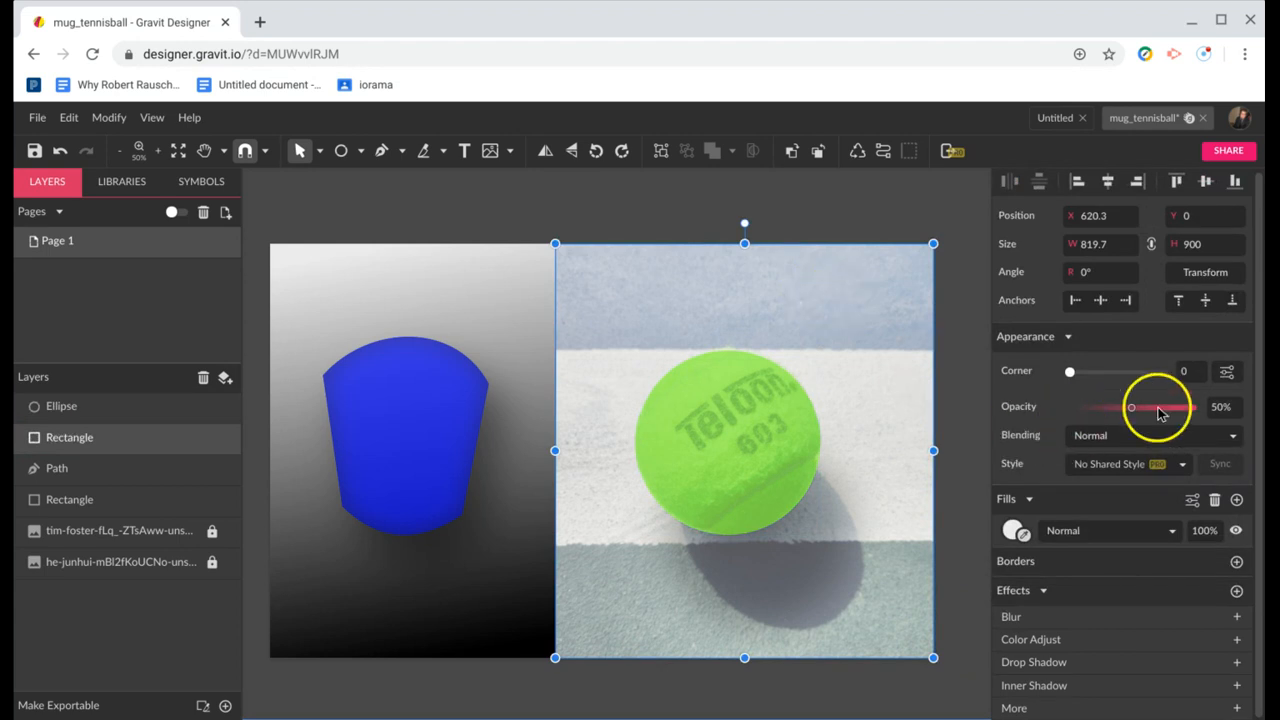
left_click_drag(1134, 408, 1237, 414)
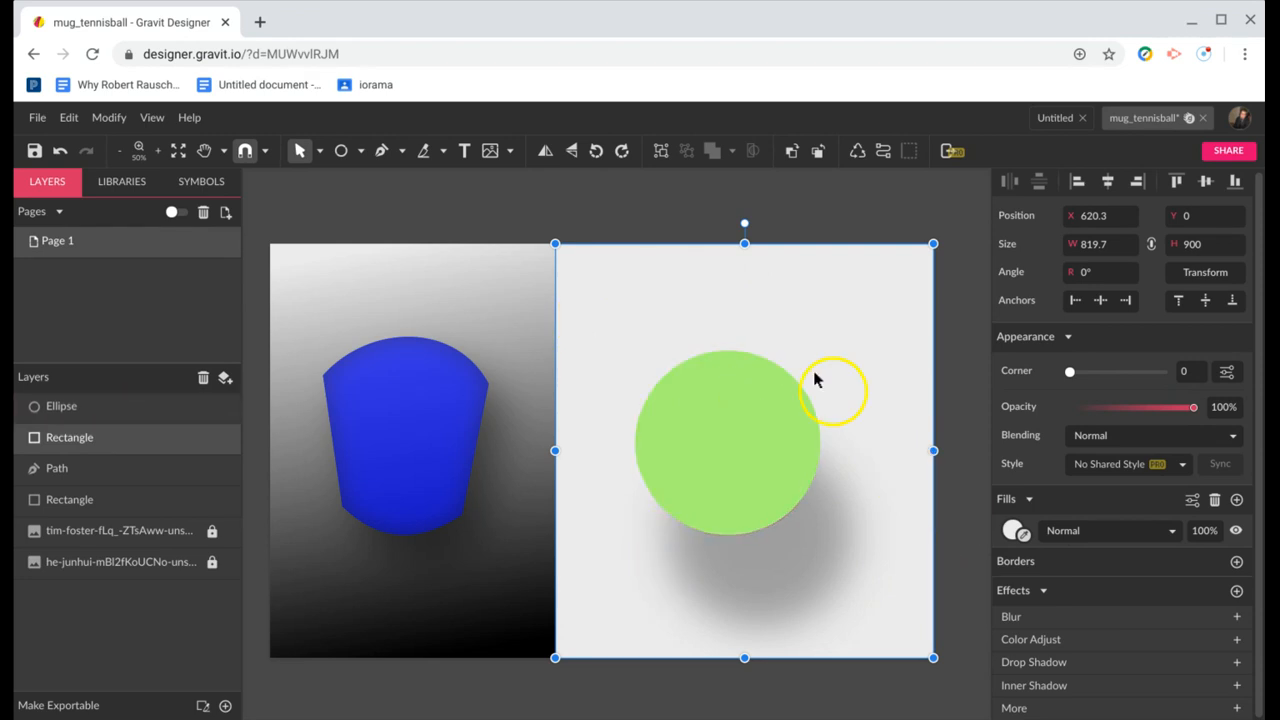
Add an inner shadow with a blur of 100 to the green ellipse
left_click(734, 411)
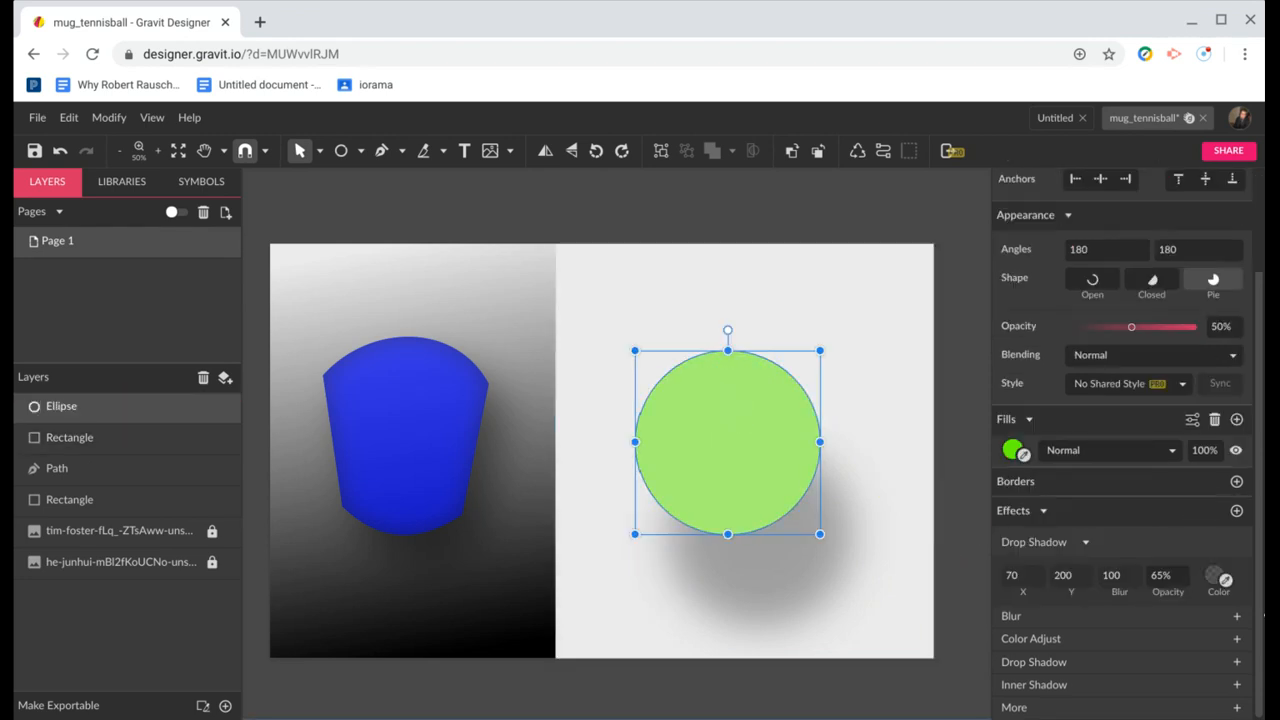
left_click(1068, 685)
left_click(1120, 582)
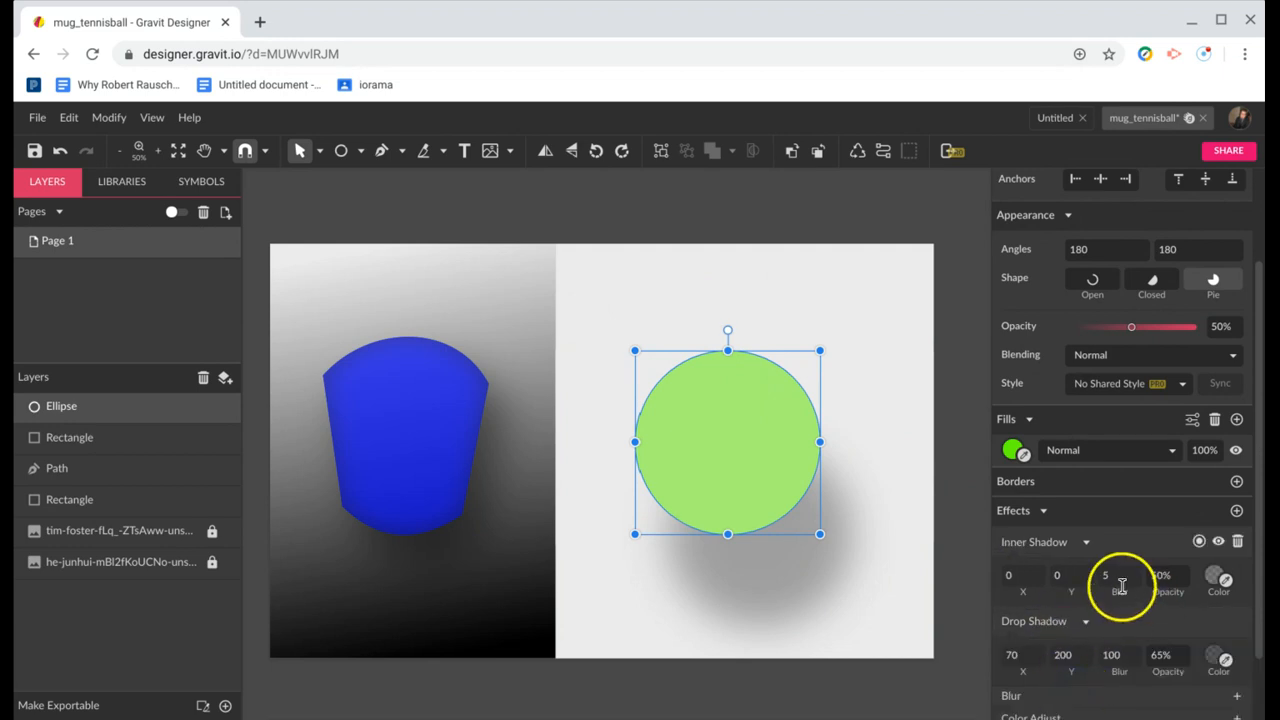
key("BackSpace")
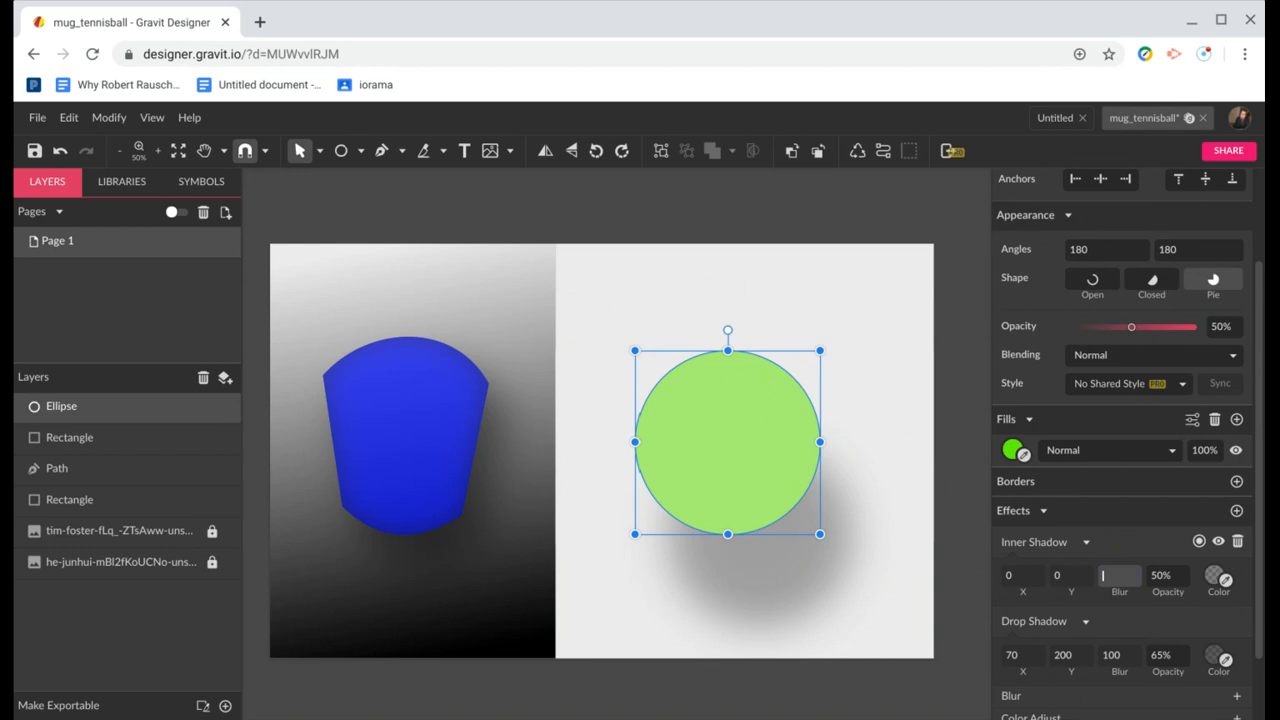
key("Return")
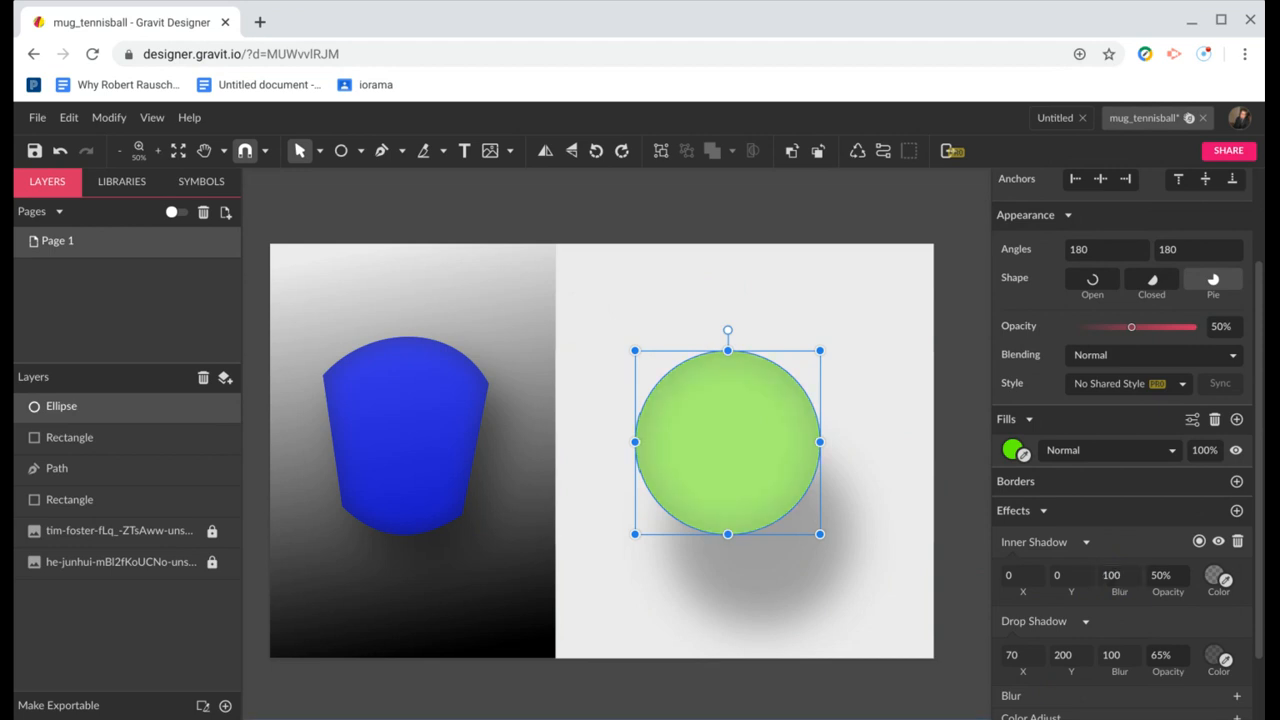
left_click(628, 306)
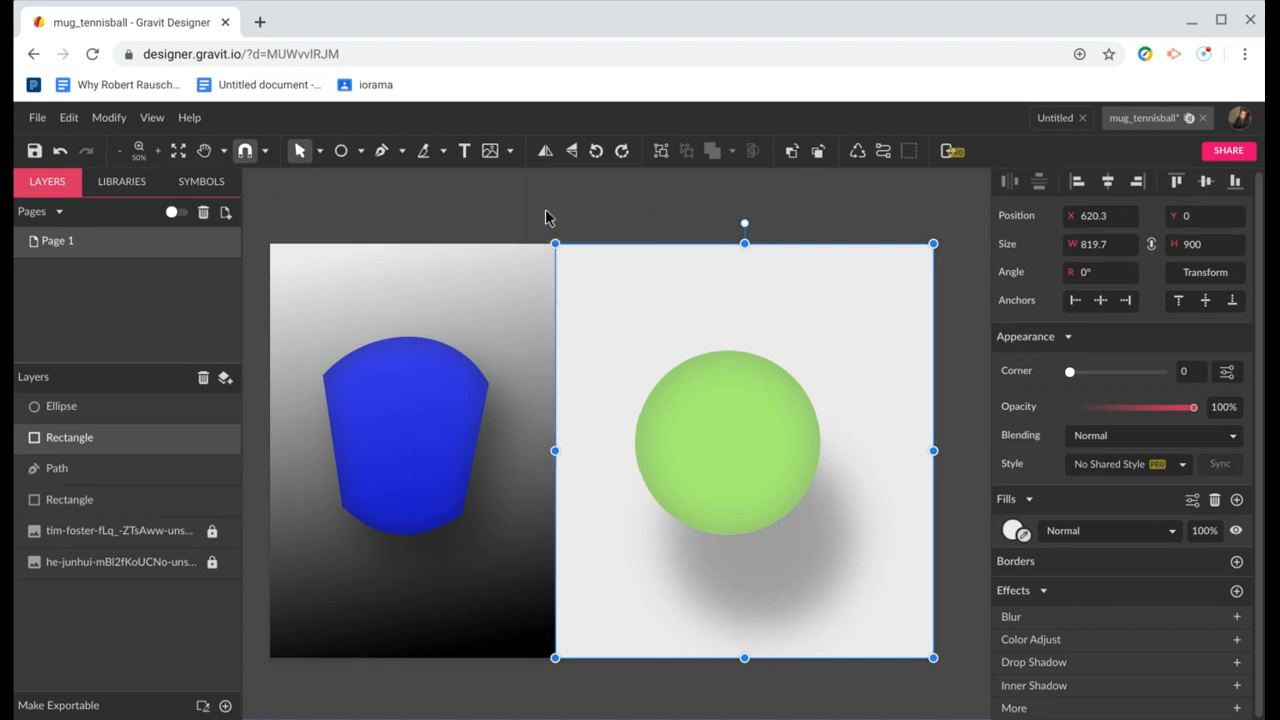
Start saving a new cloud copy of the design and prefix its file name mug_tennisball with the author's full name, separated by underscores
left_click(40, 120)
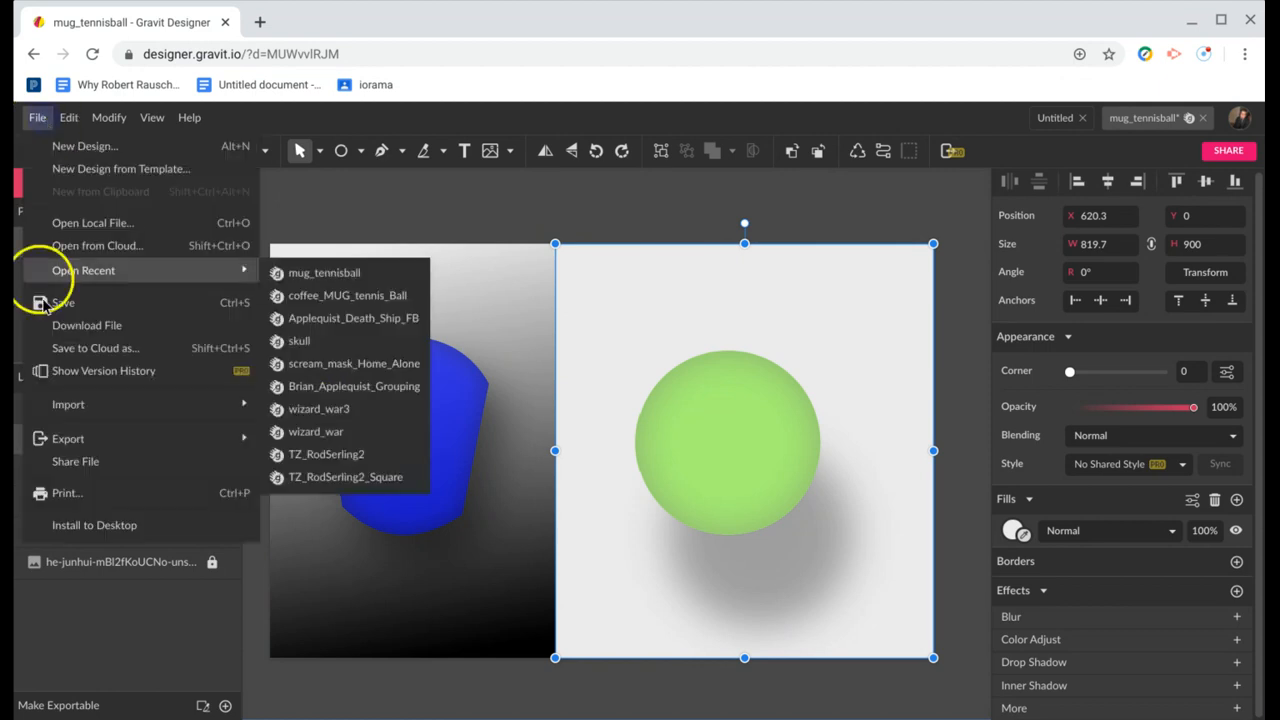
mouse_move(117, 452)
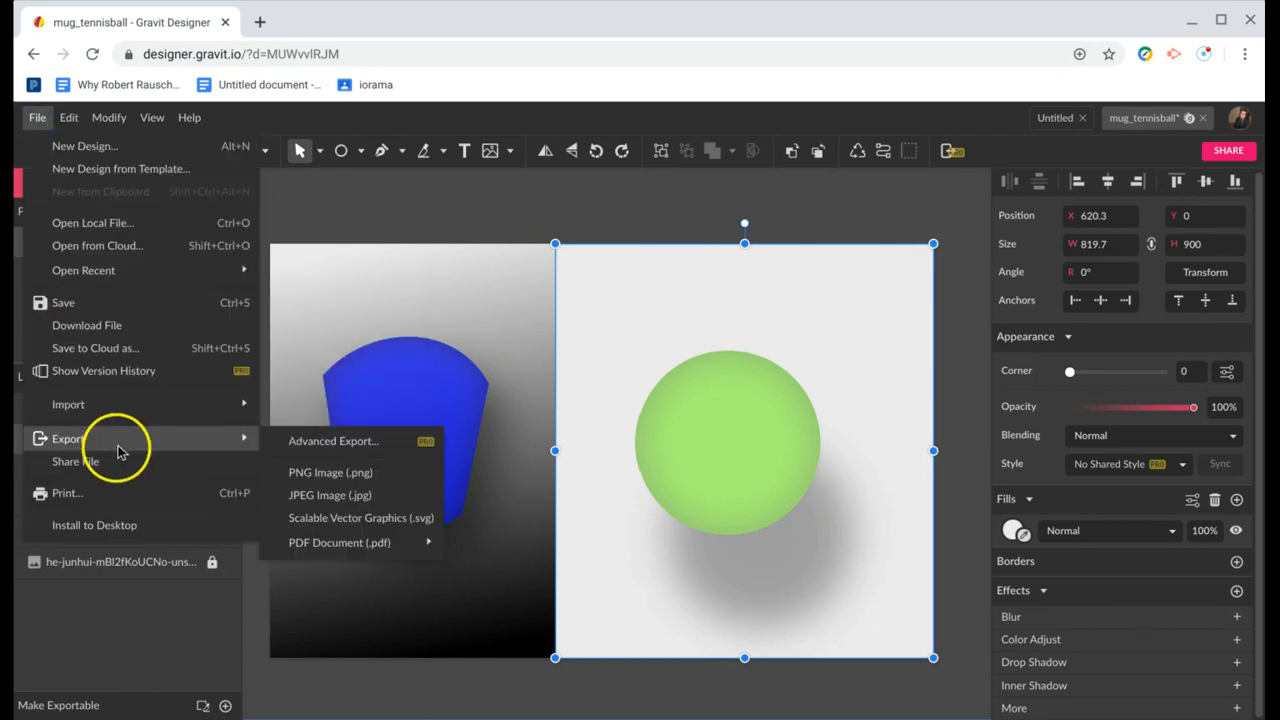
left_click(142, 356)
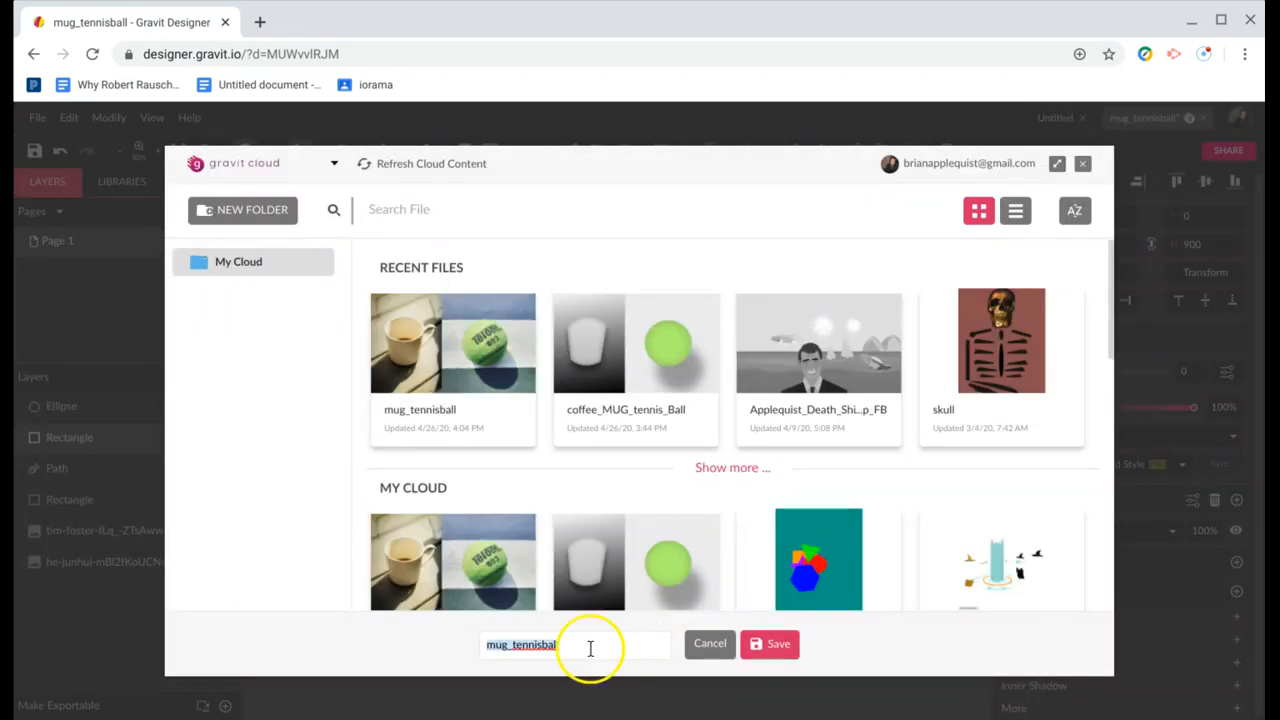
left_click(586, 648)
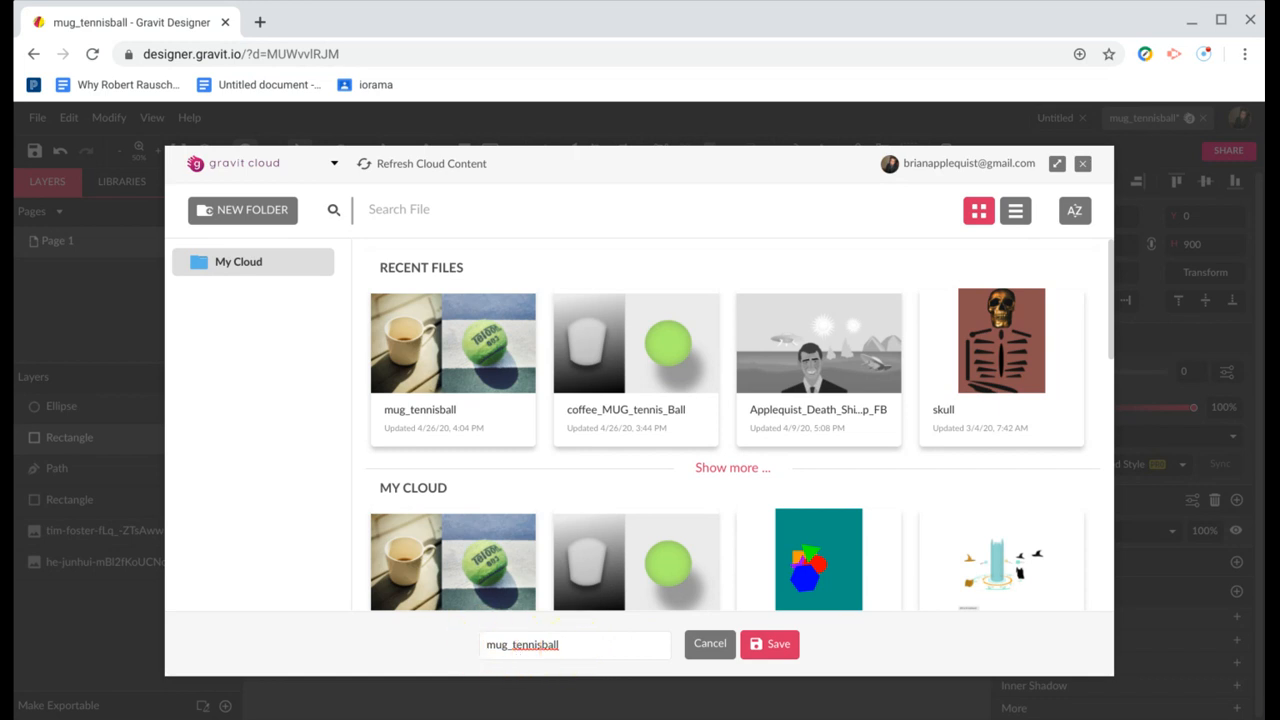
type("Brian")
type("_Appp")
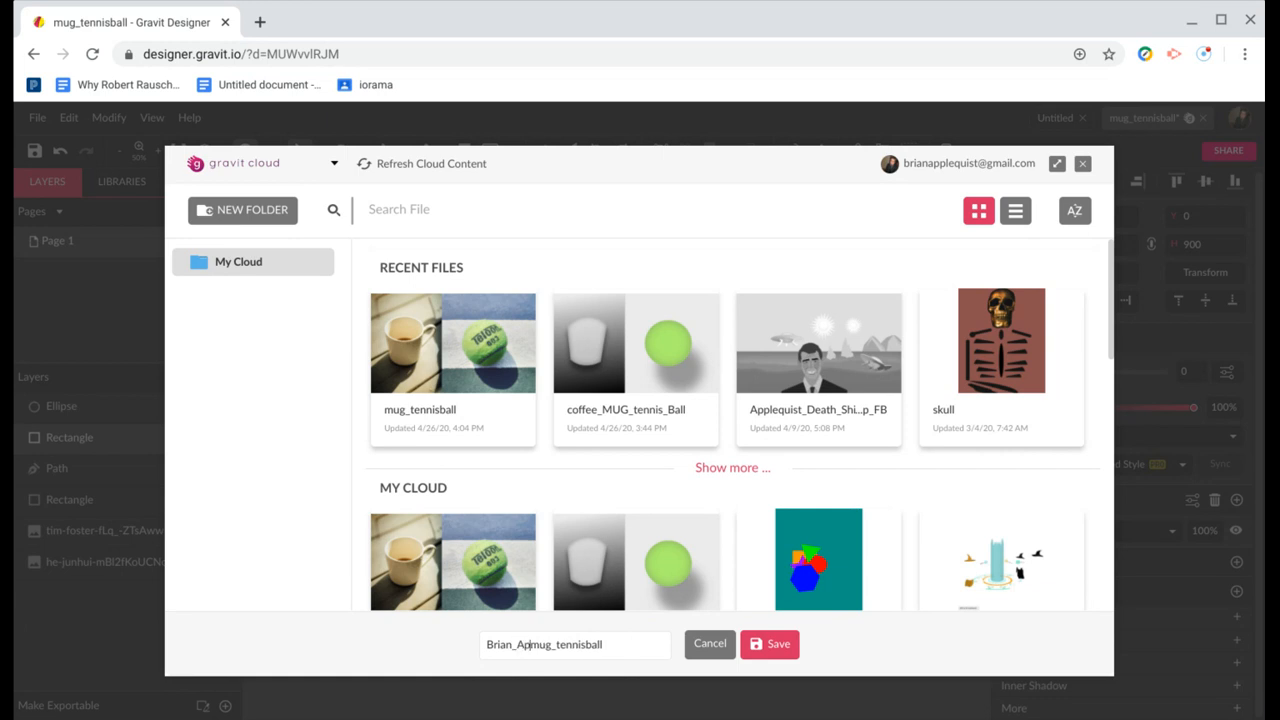
type("l")
key("BackSpace")
key("BackSpace")
type("lequist")
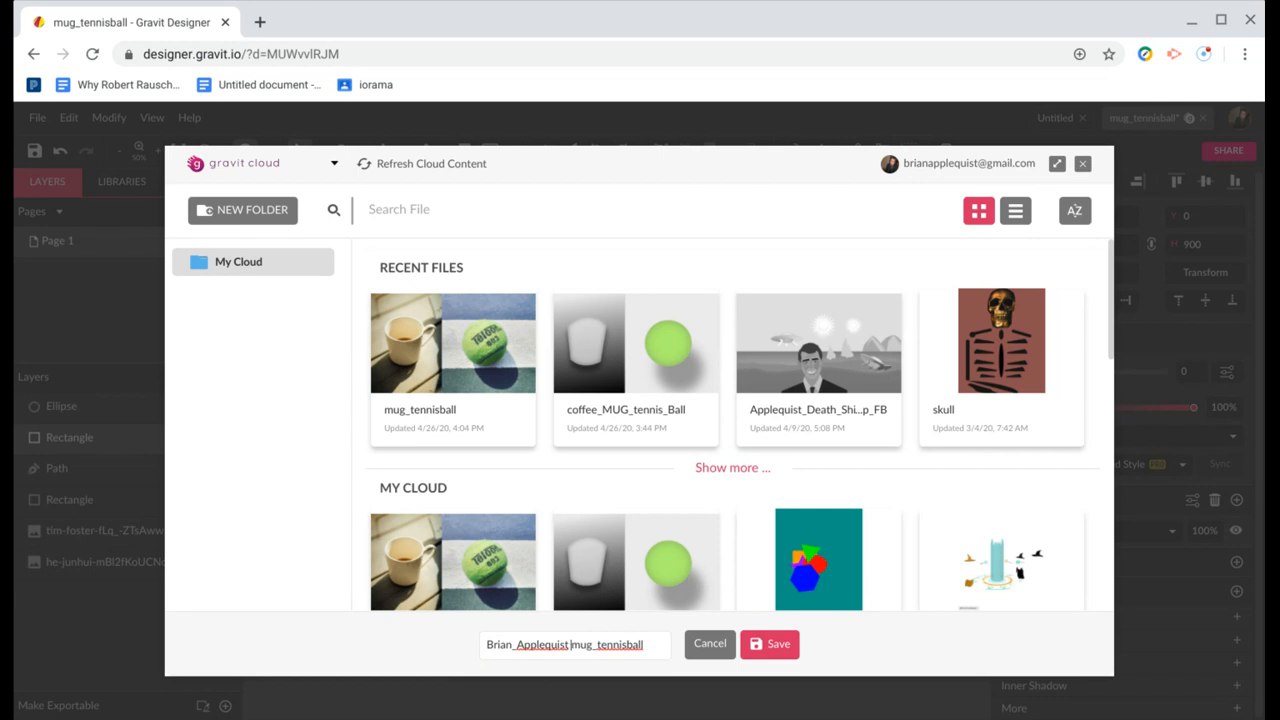
key("BackSpace")
type("_")
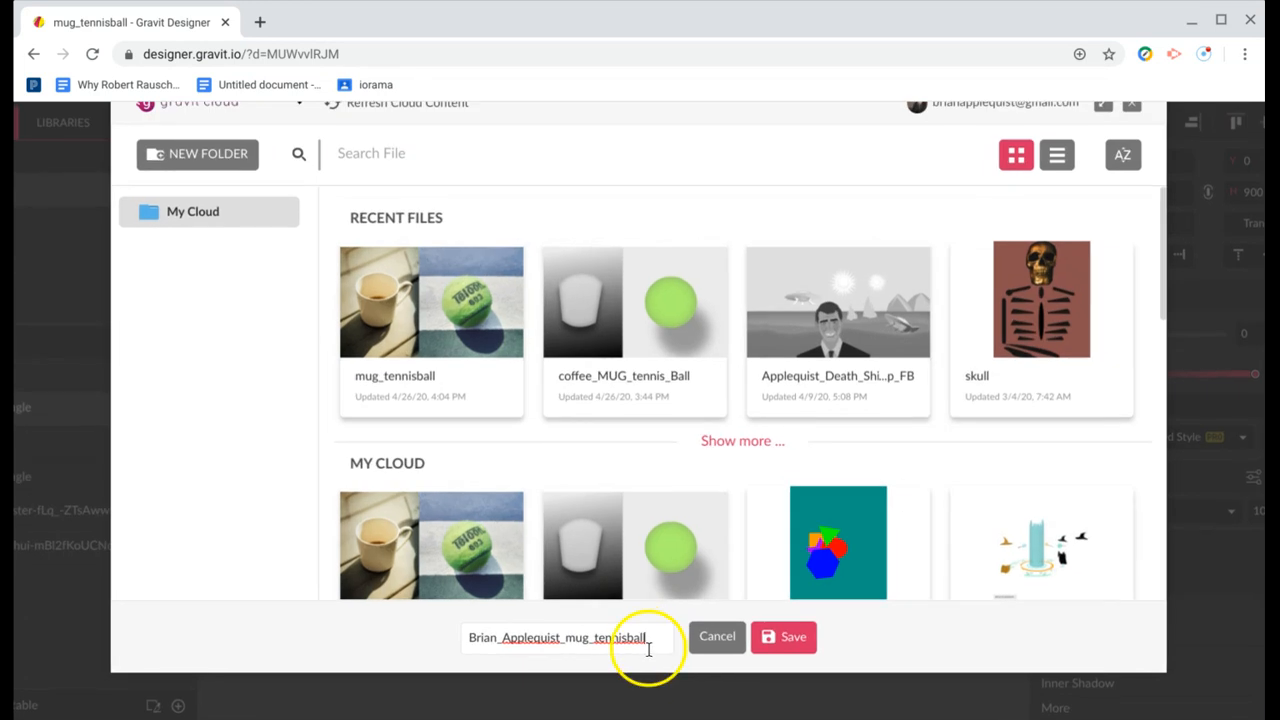
Remove _tennisball from the end of the file name so it ends in _mug, and save the copy to the cloud
left_click(650, 628)
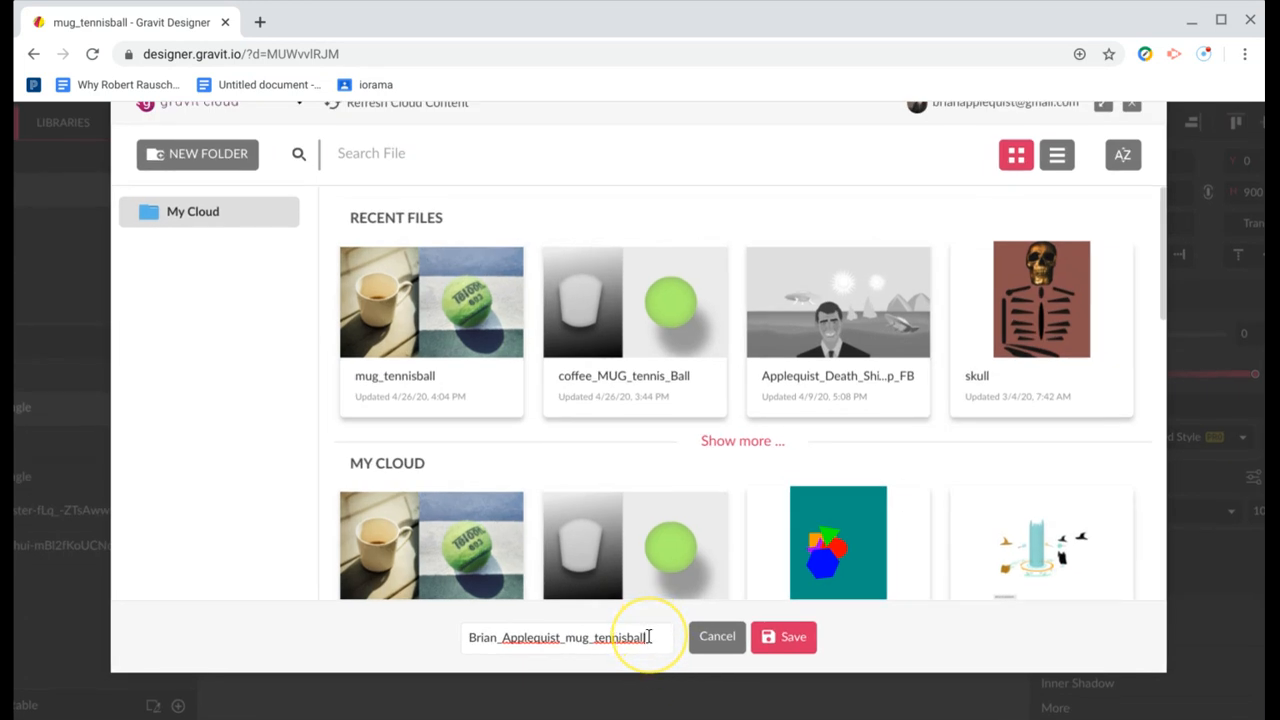
key("BackSpace")
key("BackSpace")
key("BackSpace")
key("BackSpace")
key("BackSpace")
key("BackSpace")
key("BackSpace")
key("BackSpace")
key("BackSpace")
key("BackSpace")
key("BackSpace")
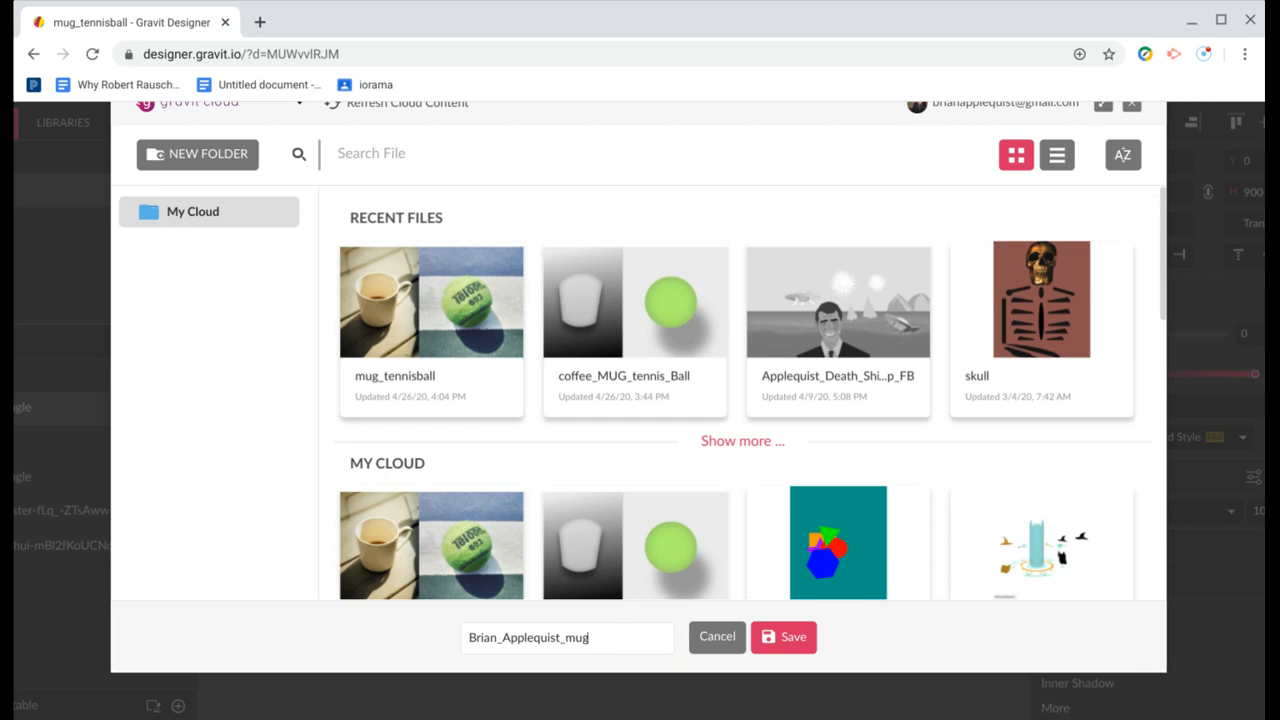
left_click(780, 636)
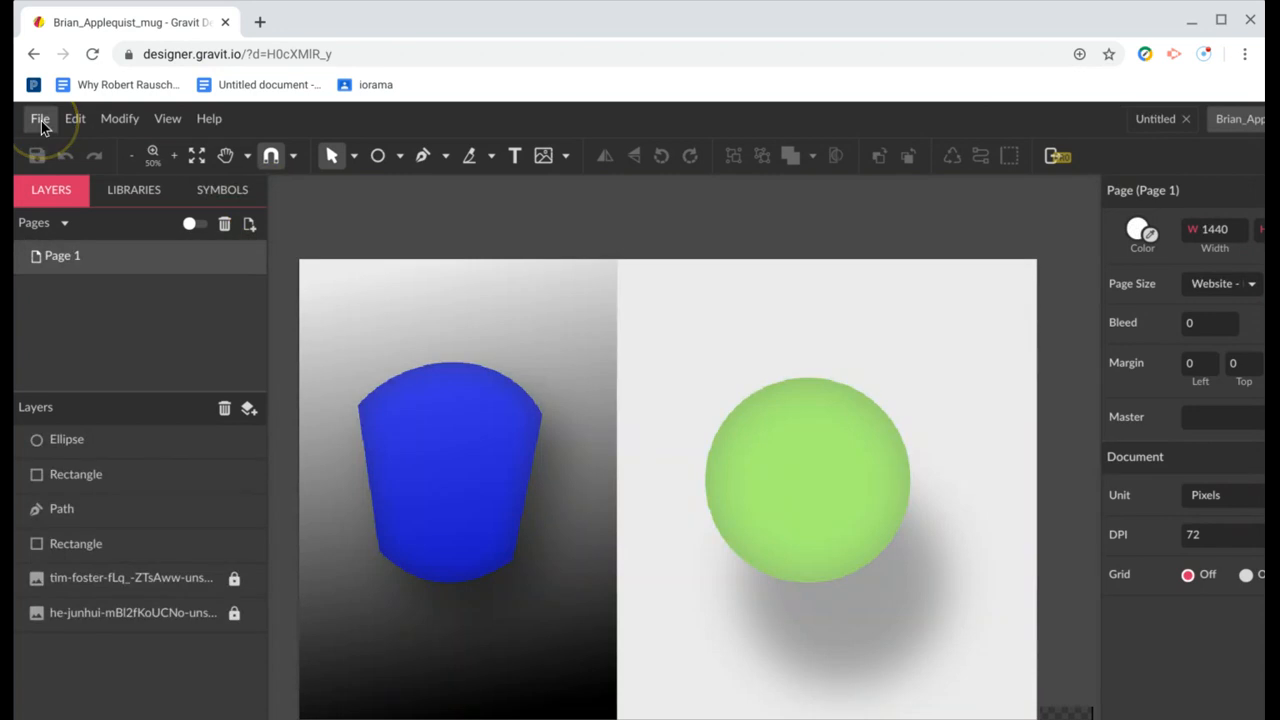
Export the mug and tennis ball design as a JPEG image (.jpg)
left_click(41, 120)
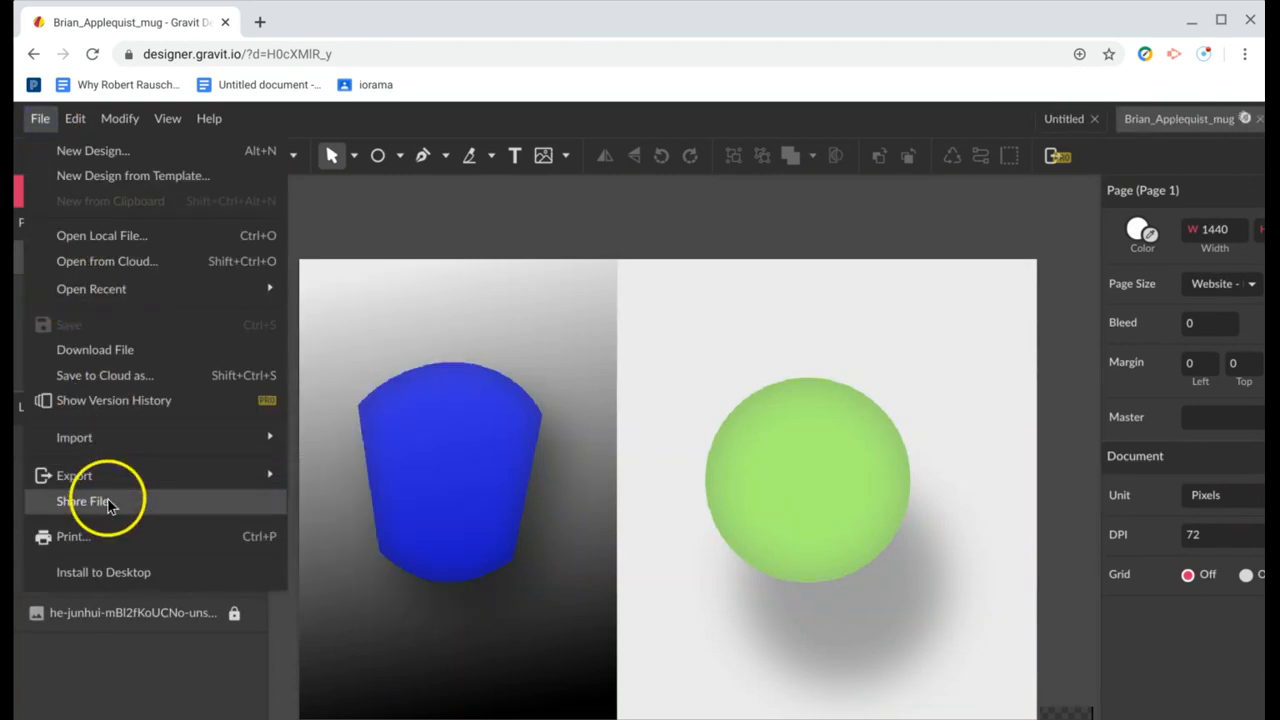
mouse_move(111, 472)
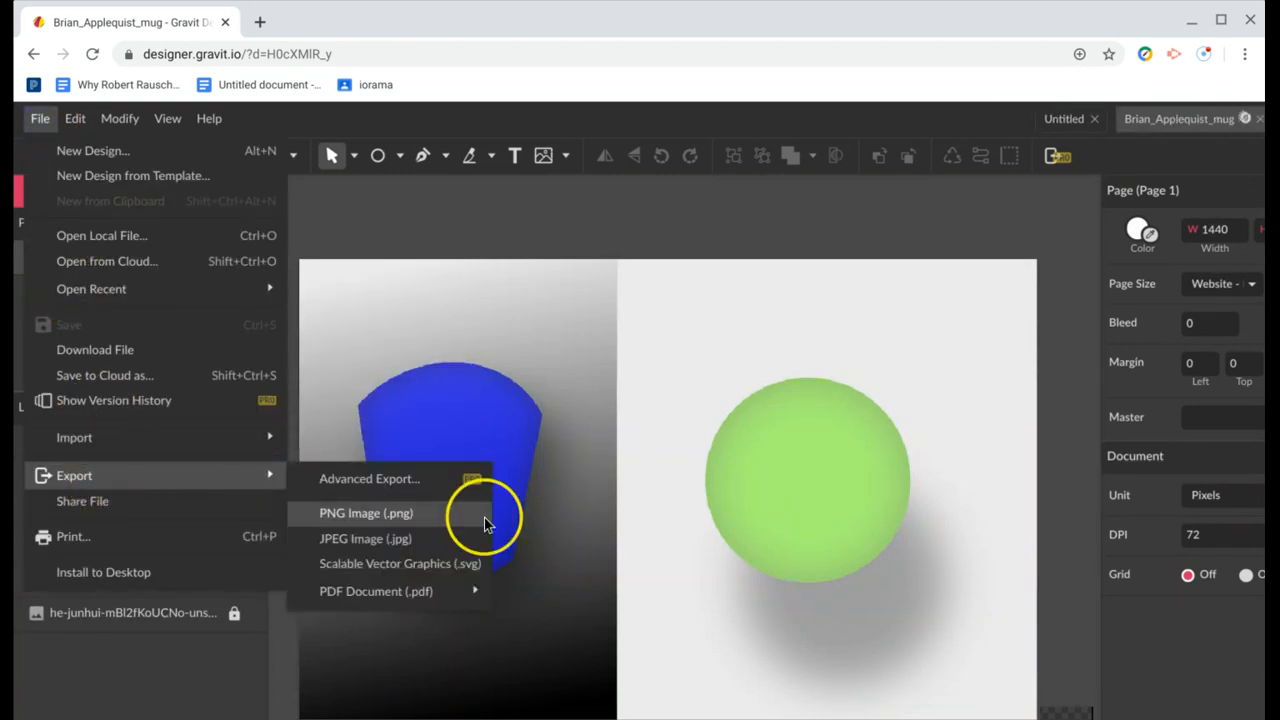
left_click(404, 540)
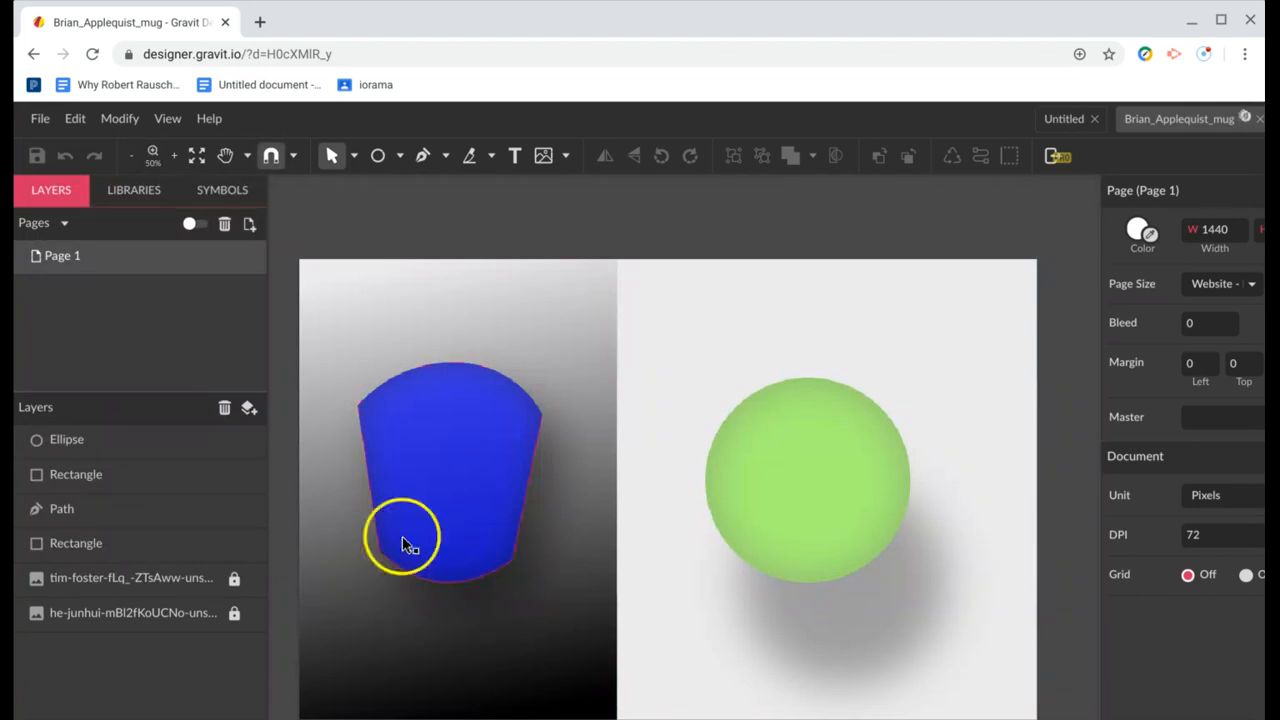